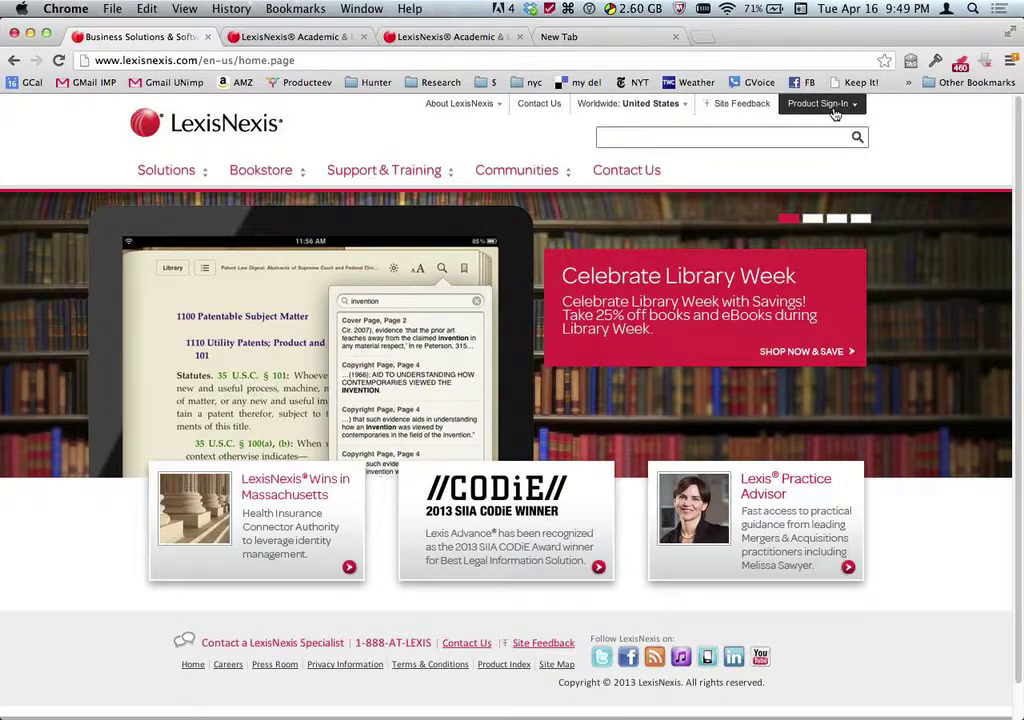
Open the LexisNexis Academic product and bring up its All News search form
{"action": "left_click", "coordinate": [820, 104]}
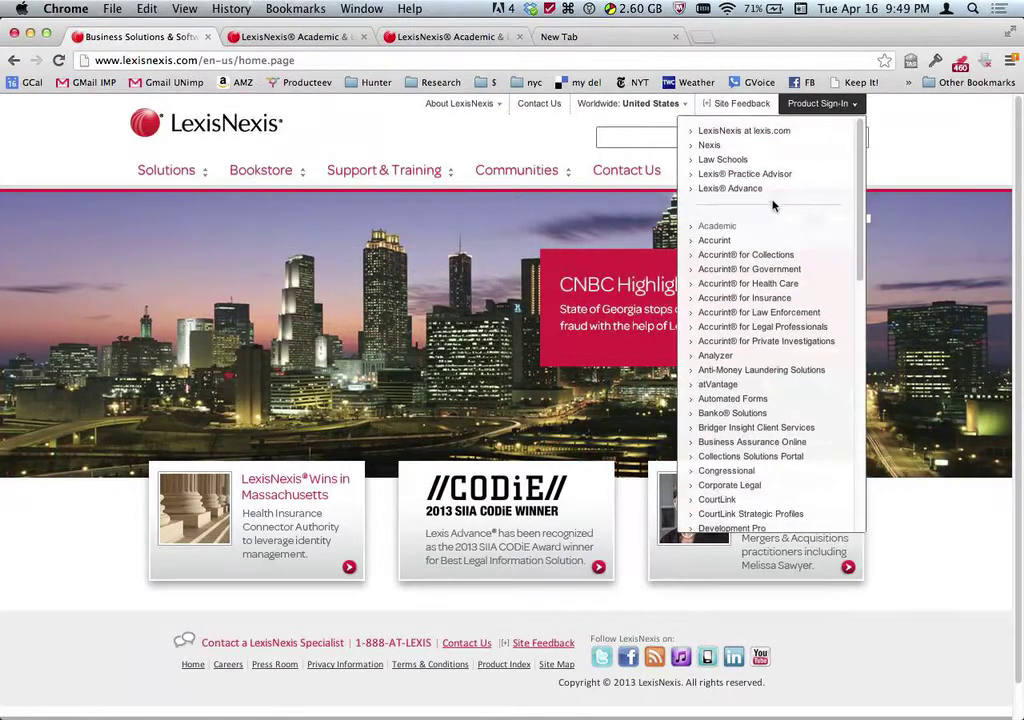
{"action": "left_click", "coordinate": [719, 222]}
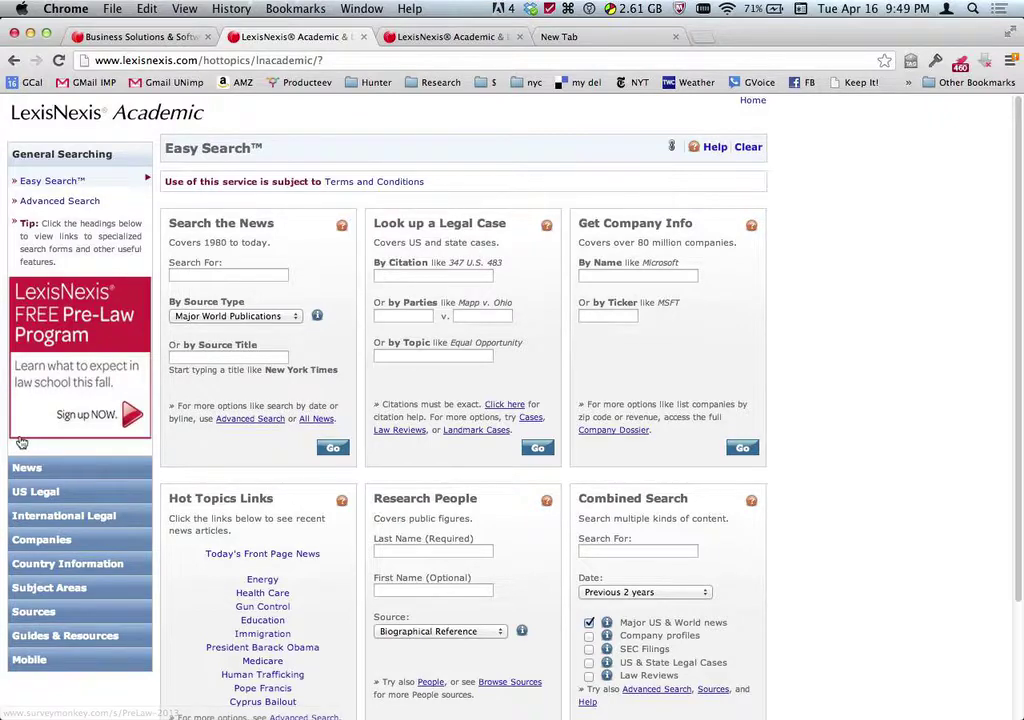
{"action": "left_click", "coordinate": [30, 468]}
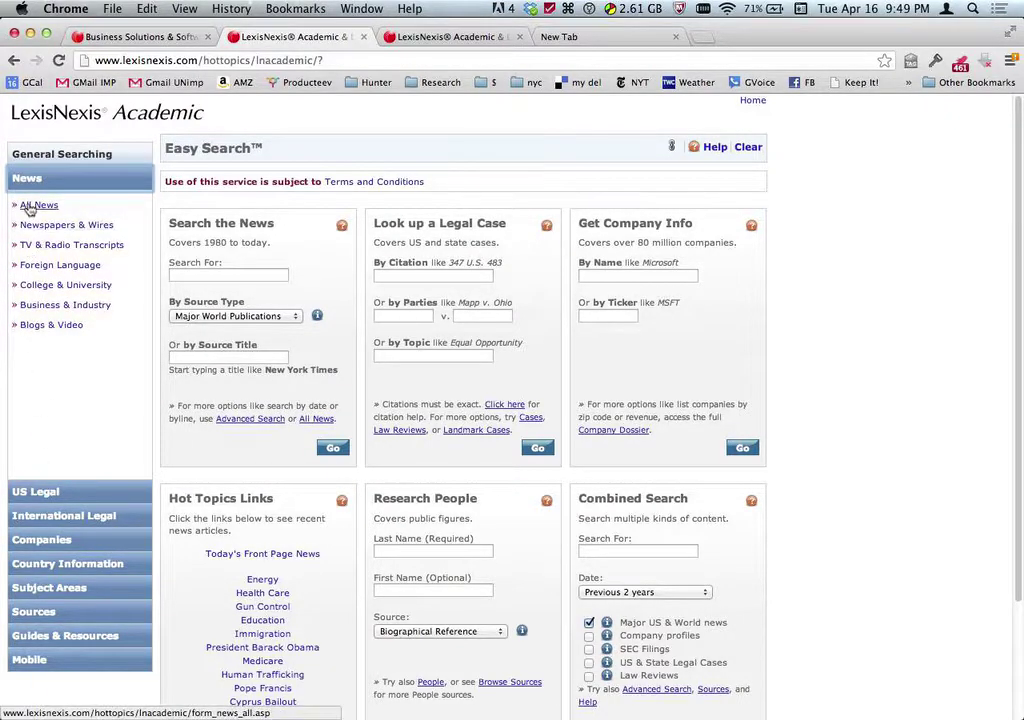
{"action": "left_click", "coordinate": [45, 204]}
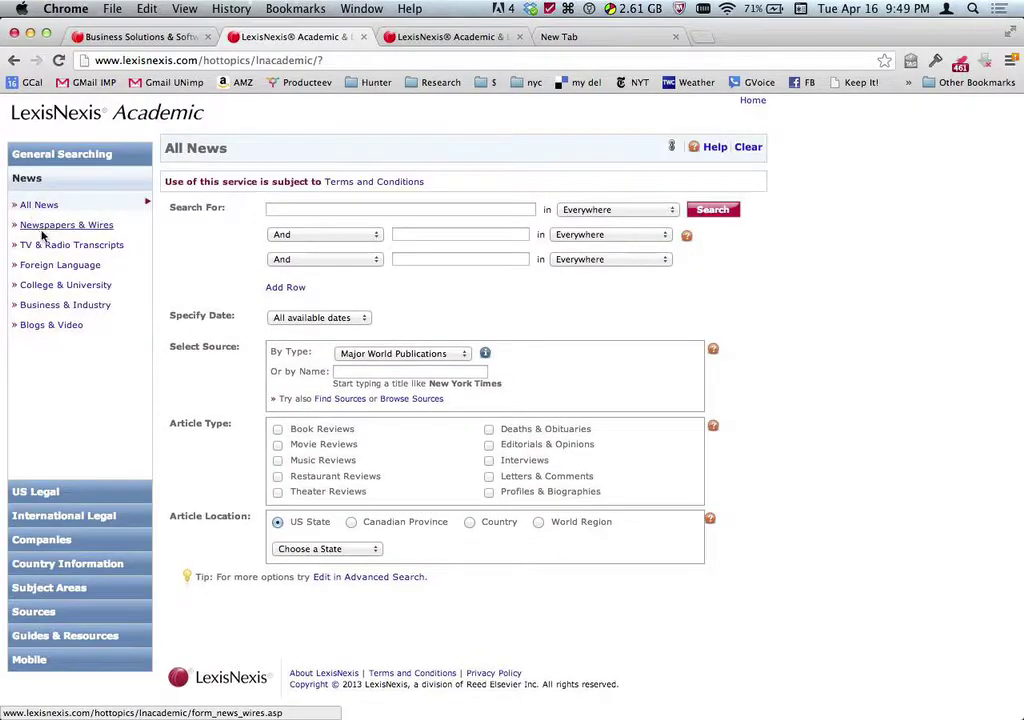
Search all news for "grateful dead" combined by And with "illustrated trip"
{"action": "left_click", "coordinate": [292, 209]}
{"action": "type", "text": "grateful dead"}
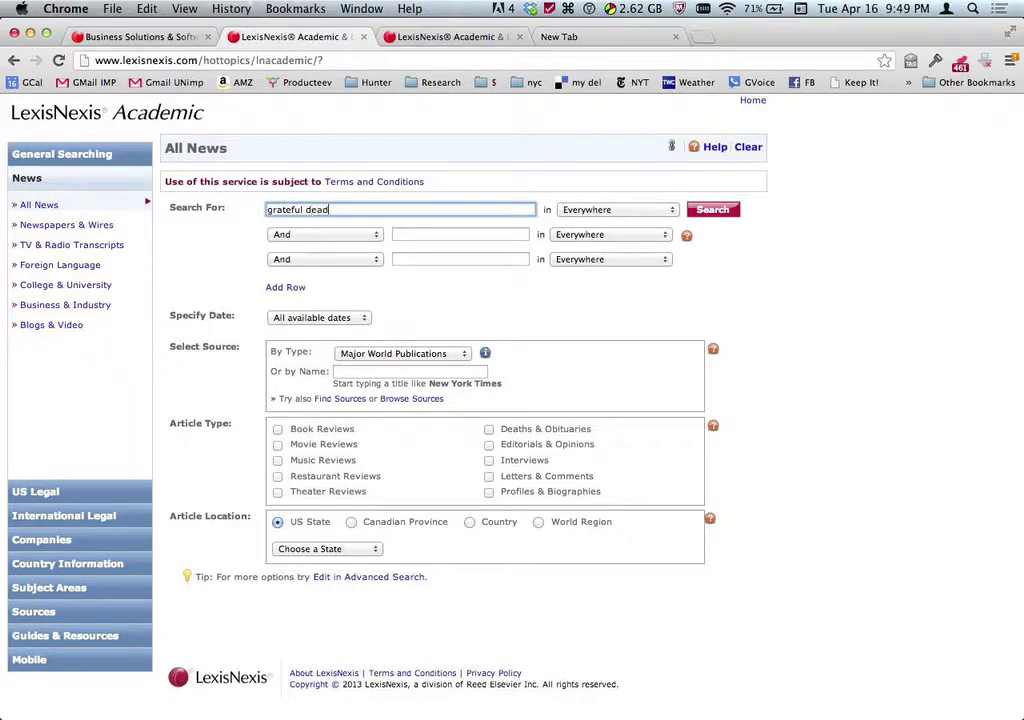
{"action": "left_click", "coordinate": [422, 233]}
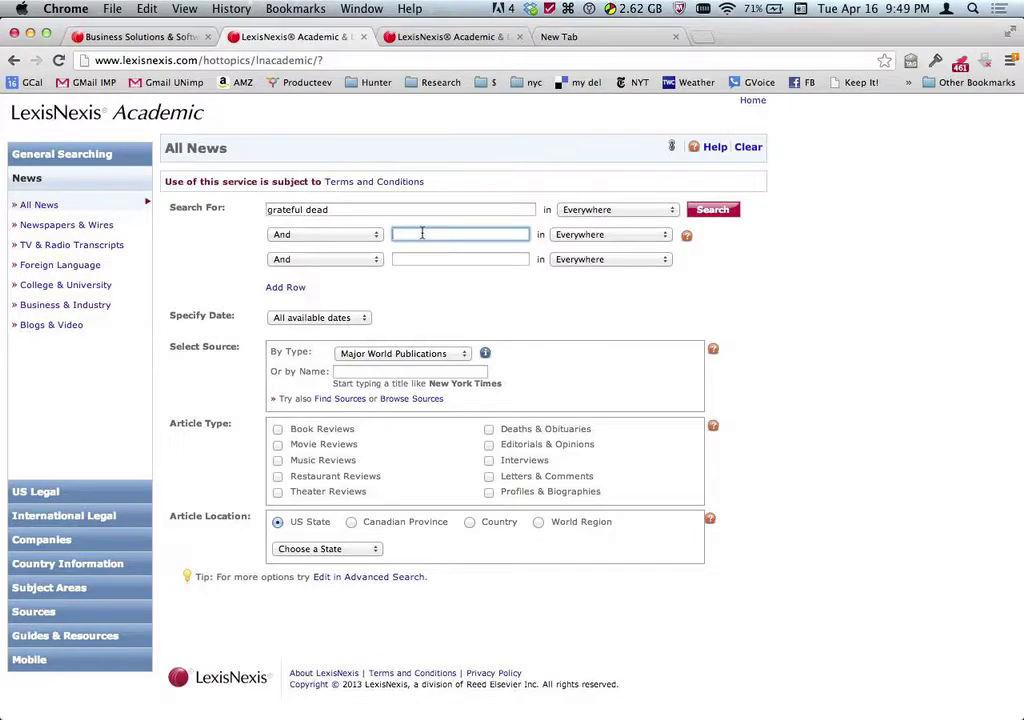
{"action": "type", "text": "illustrated trip"}
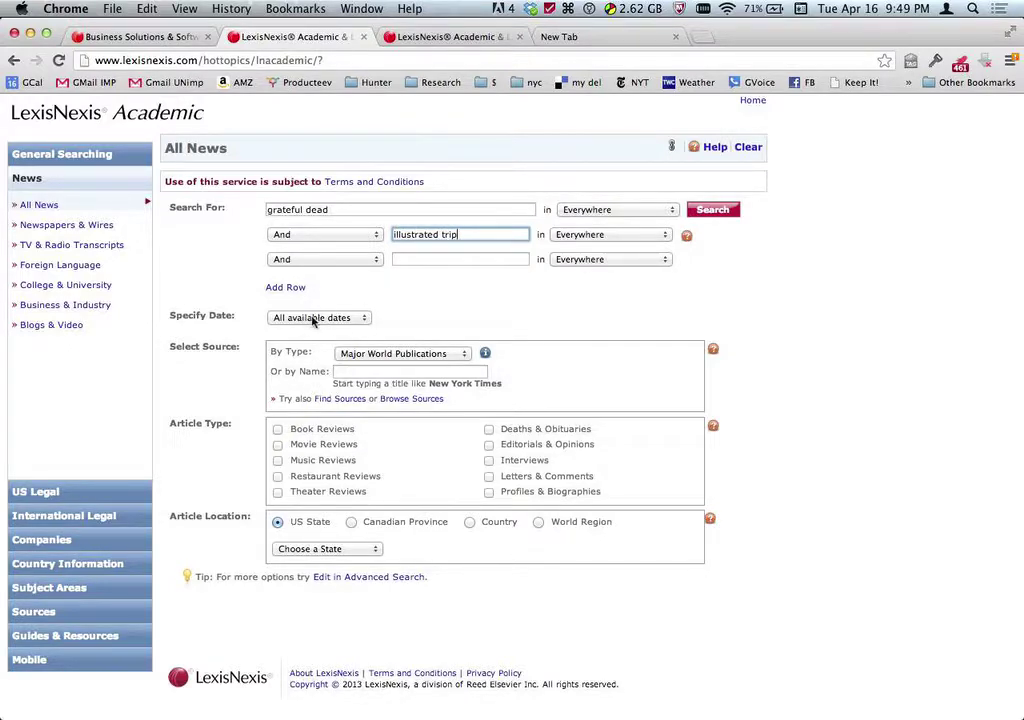
{"action": "left_click", "coordinate": [724, 212]}
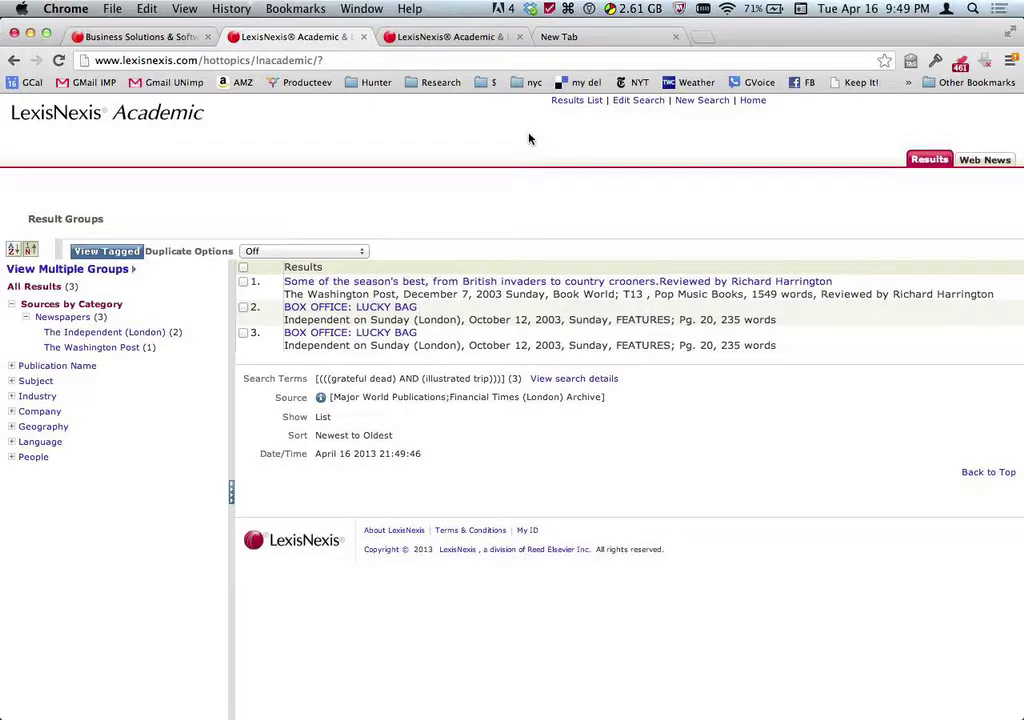
Return to the news search form, glance at the law review results in the other tab, and rerun the unchanged news search
{"action": "key", "text": "super+Left"}
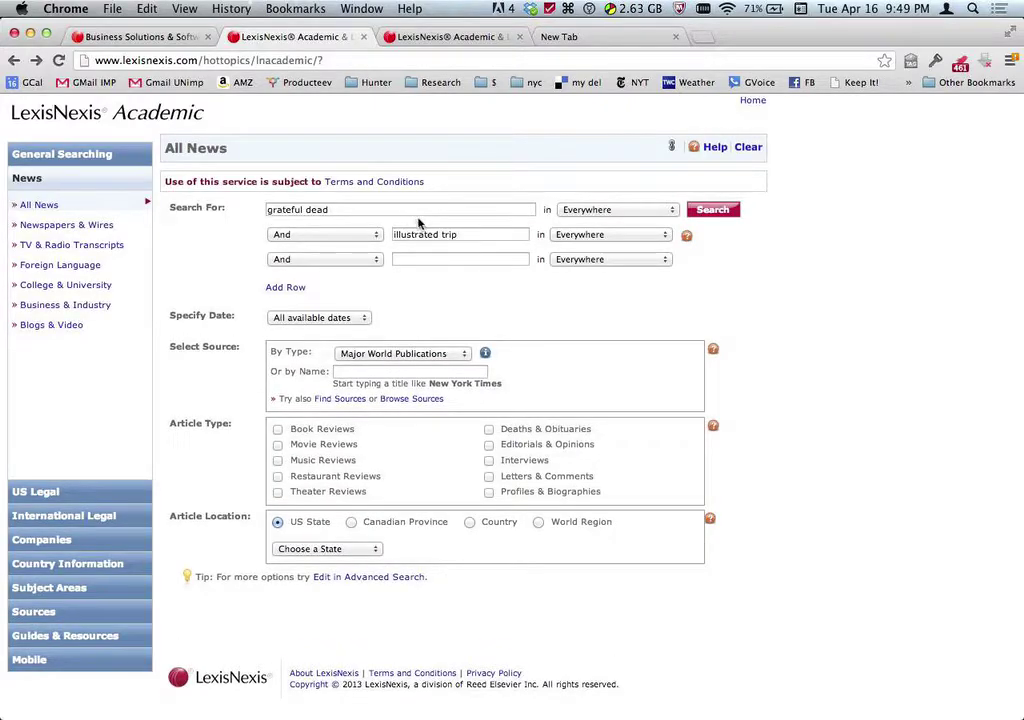
{"action": "left_click", "coordinate": [432, 38]}
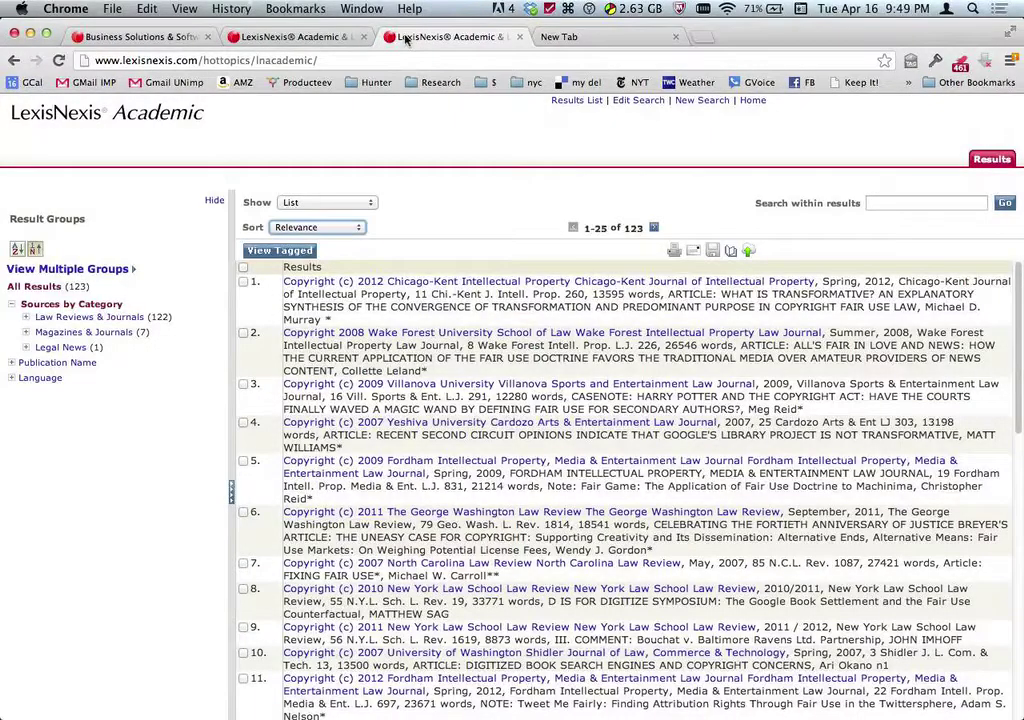
{"action": "left_click", "coordinate": [340, 38]}
{"action": "triple_click", "coordinate": [381, 207]}
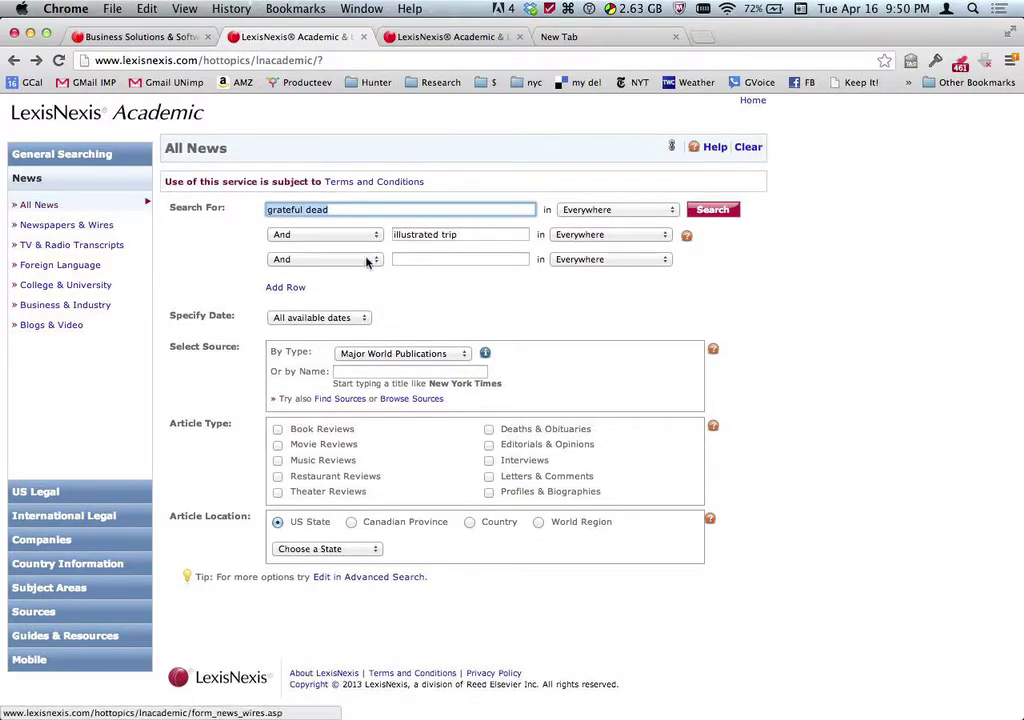
{"action": "left_click", "coordinate": [713, 211]}
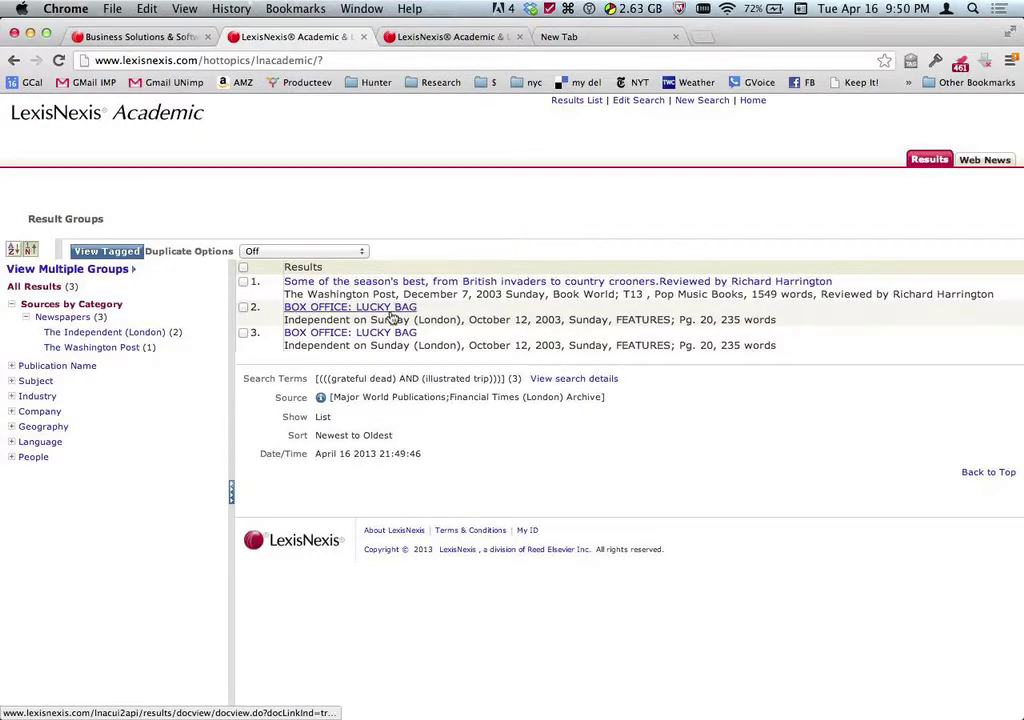
Return to the news search form, set the source type to All News (English), rerun the search and review the results
{"action": "left_click", "coordinate": [16, 62]}
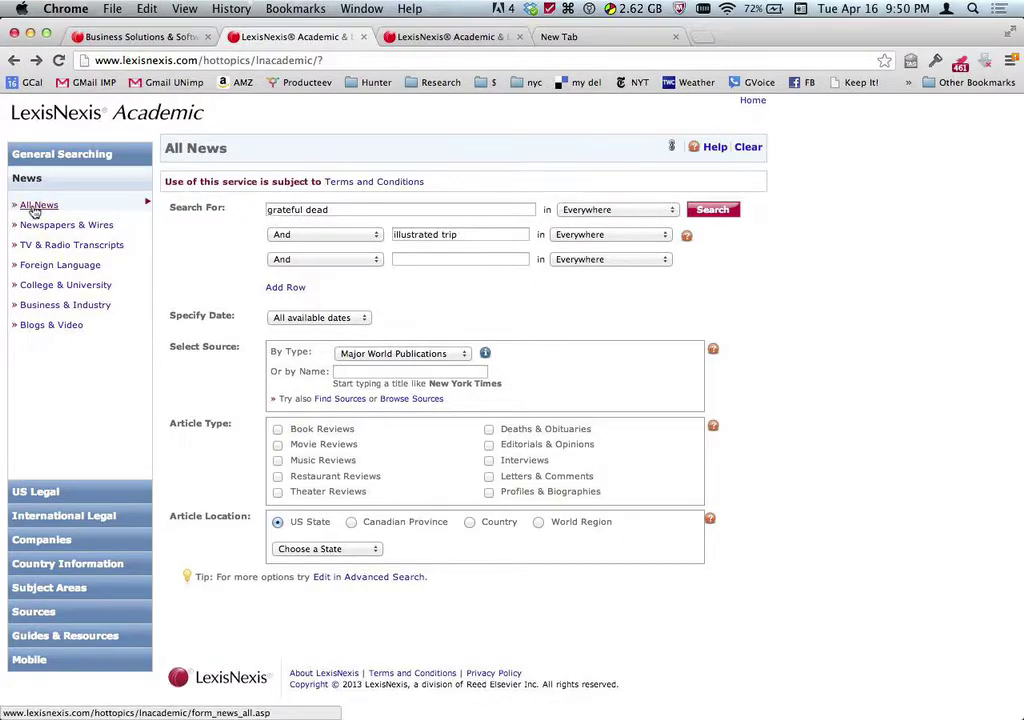
{"action": "left_click", "coordinate": [393, 354]}
{"action": "left_click", "coordinate": [420, 314]}
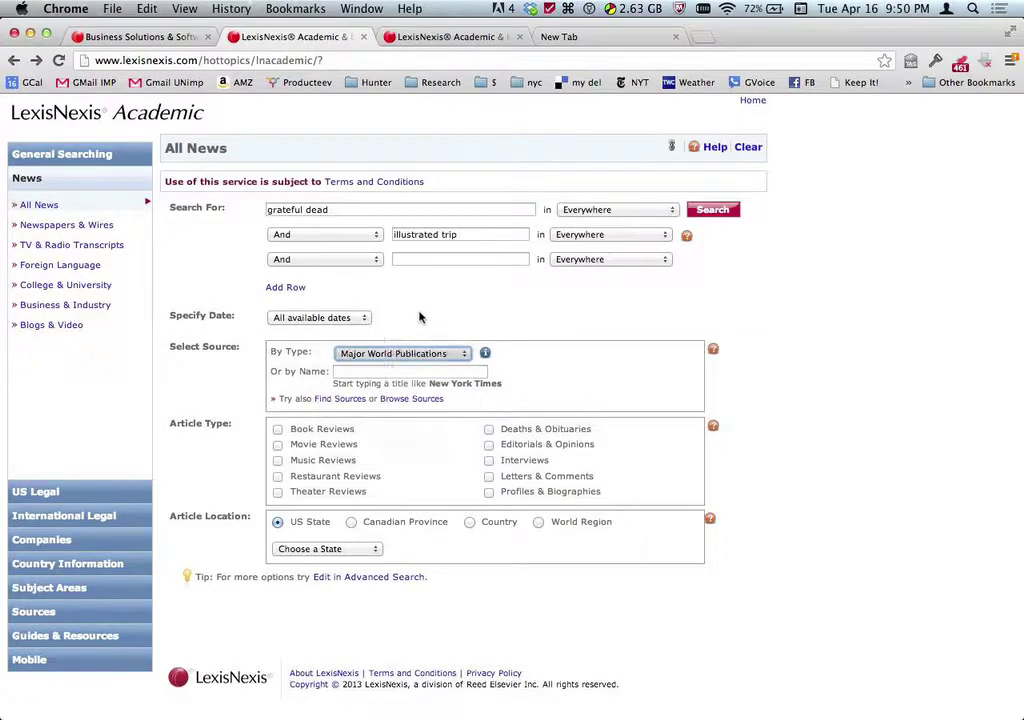
{"action": "left_click", "coordinate": [380, 356]}
{"action": "left_click", "coordinate": [405, 425]}
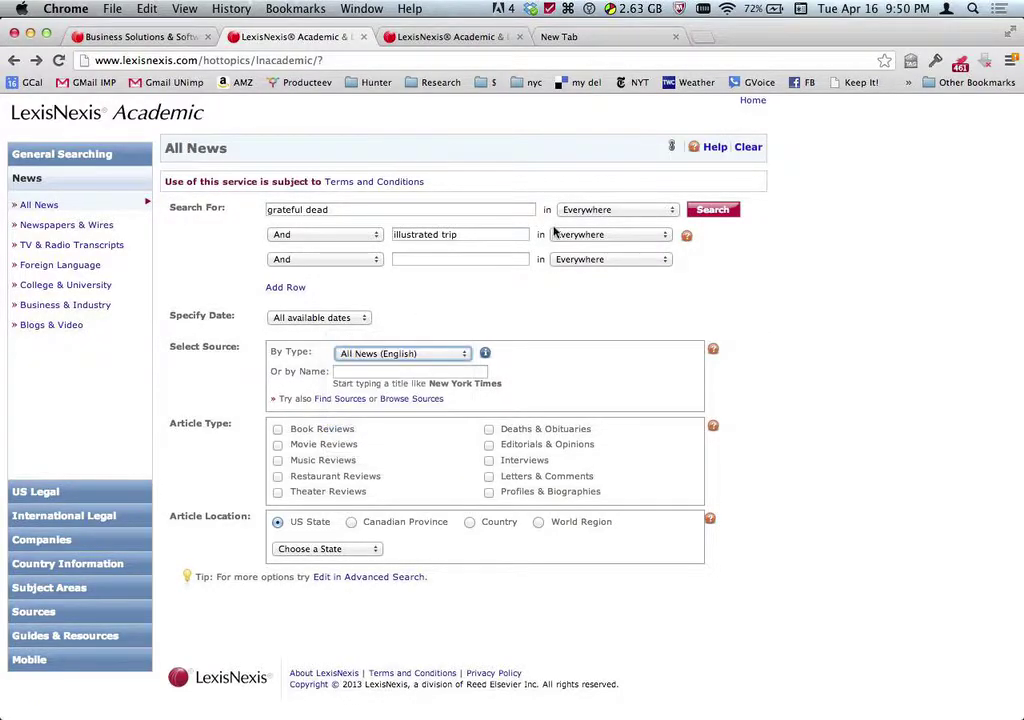
{"action": "left_click", "coordinate": [711, 210]}
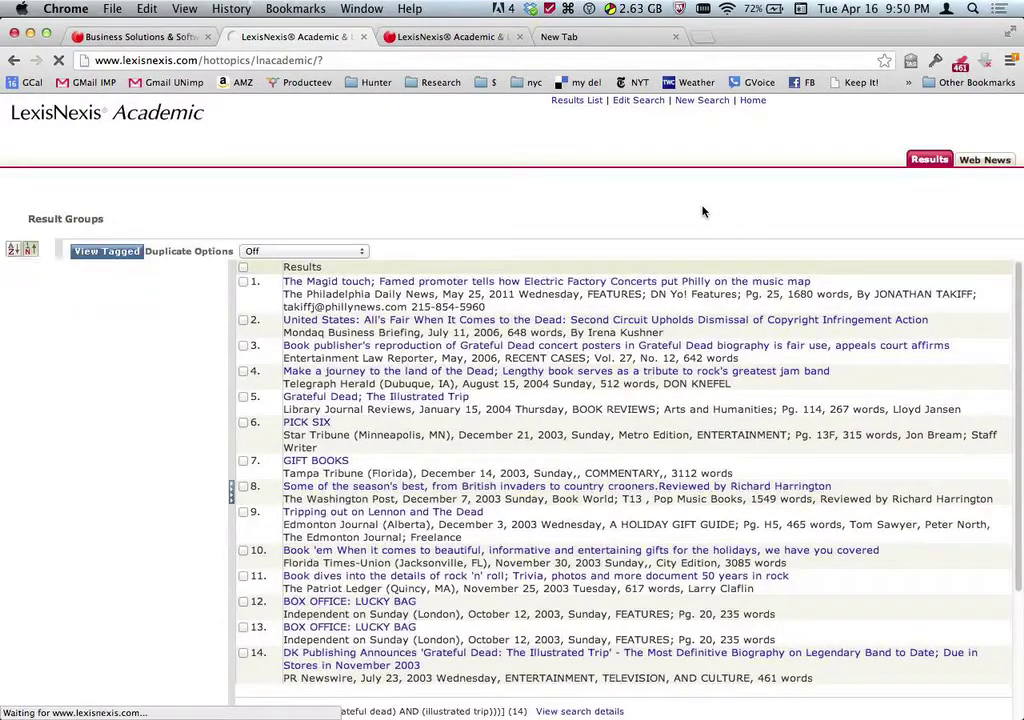
{"action": "scroll", "coordinate": [835, 289], "scroll_direction": "down", "scroll_amount": 4}
{"action": "scroll", "coordinate": [820, 300], "scroll_direction": "up", "scroll_amount": 4}
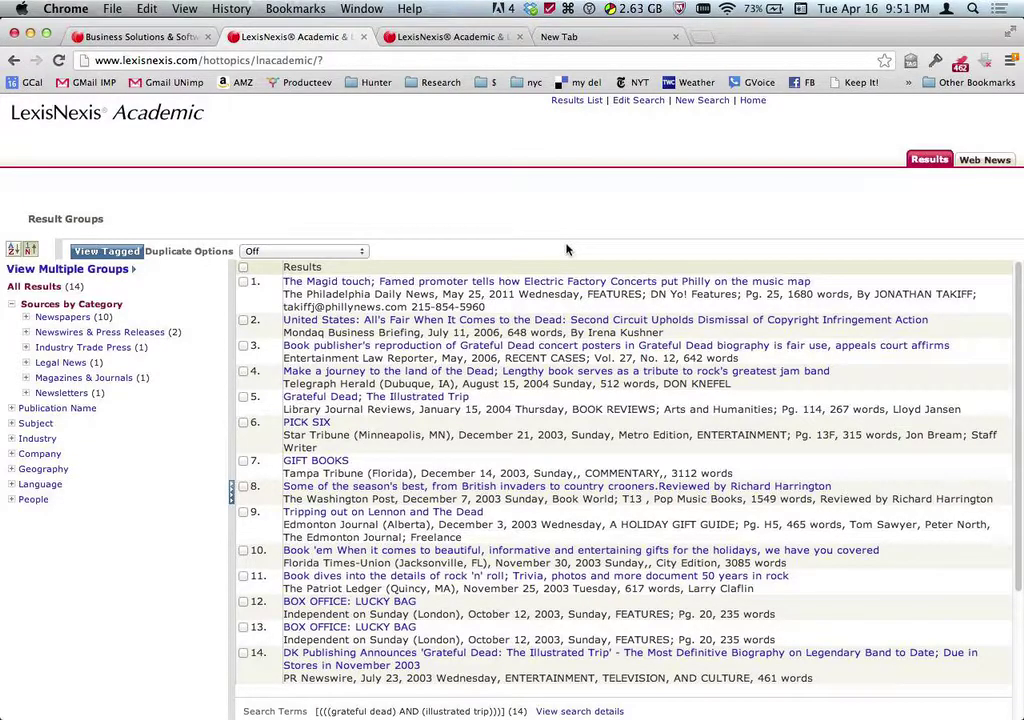
Edit the news search, try Major World Publications as source type, restore All News (English) and run the search again
{"action": "left_click", "coordinate": [638, 101]}
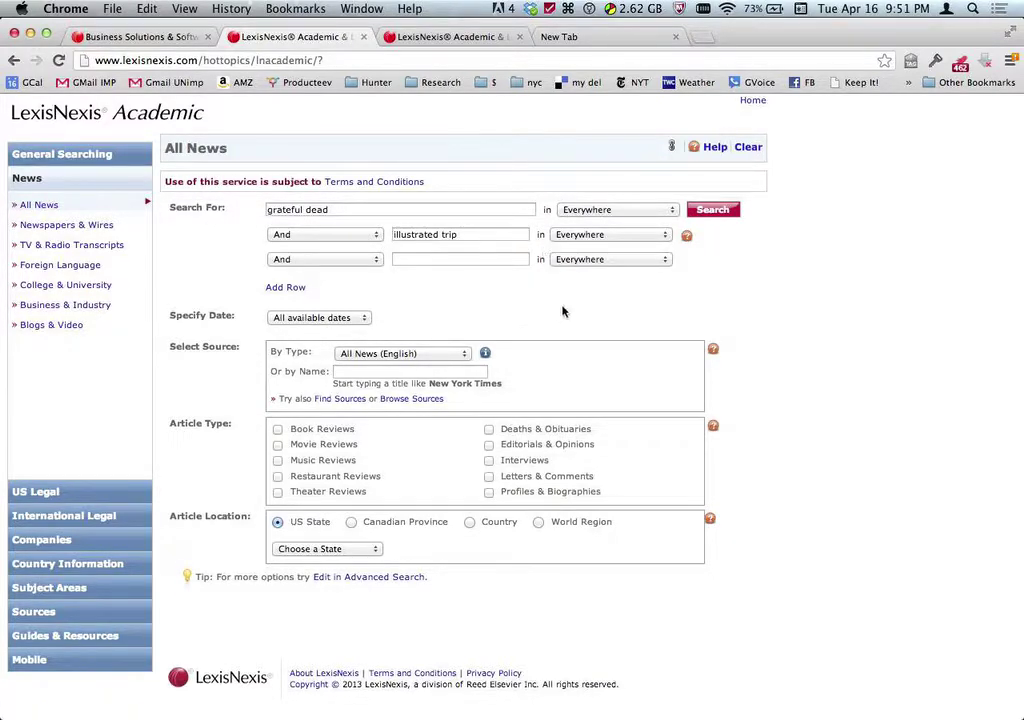
{"action": "left_click", "coordinate": [450, 354]}
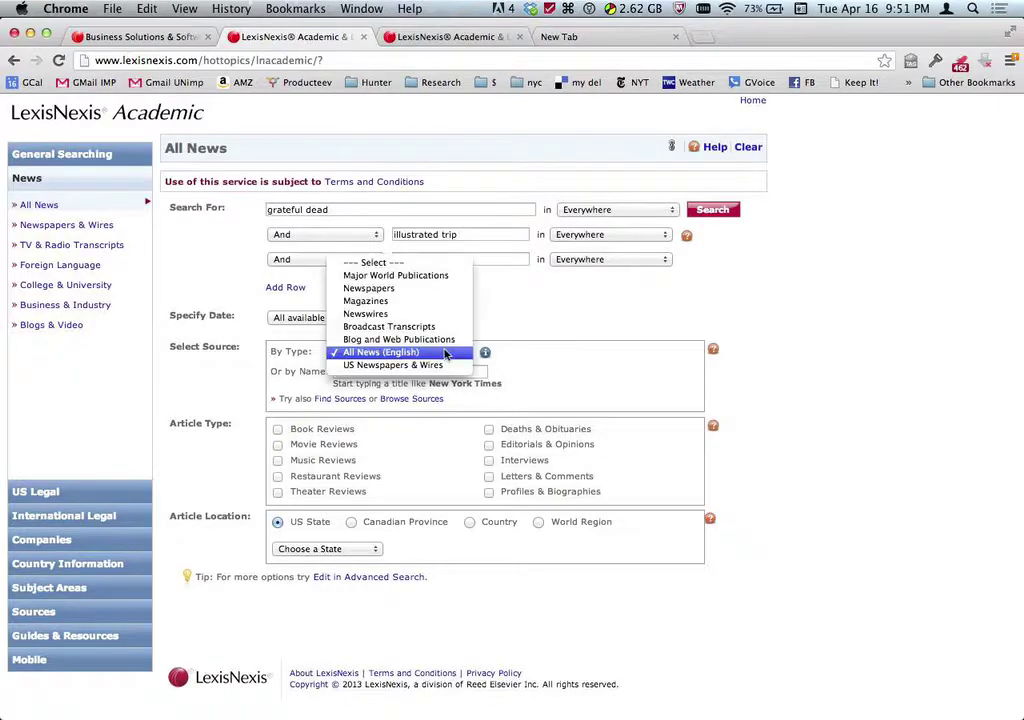
{"action": "left_click", "coordinate": [421, 277]}
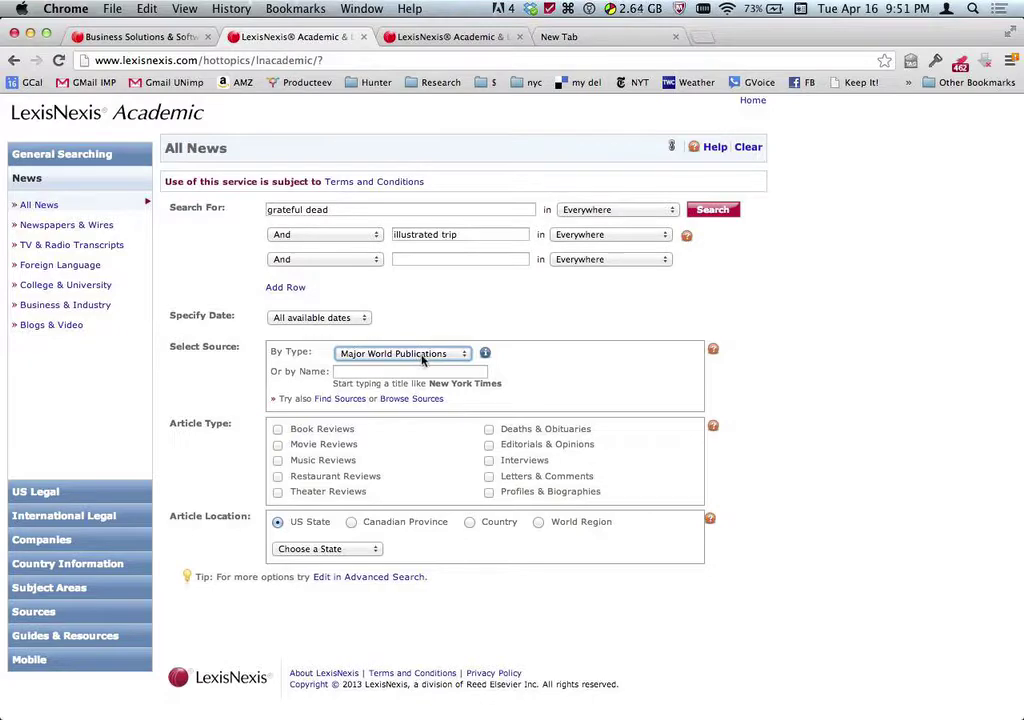
{"action": "left_click", "coordinate": [421, 358]}
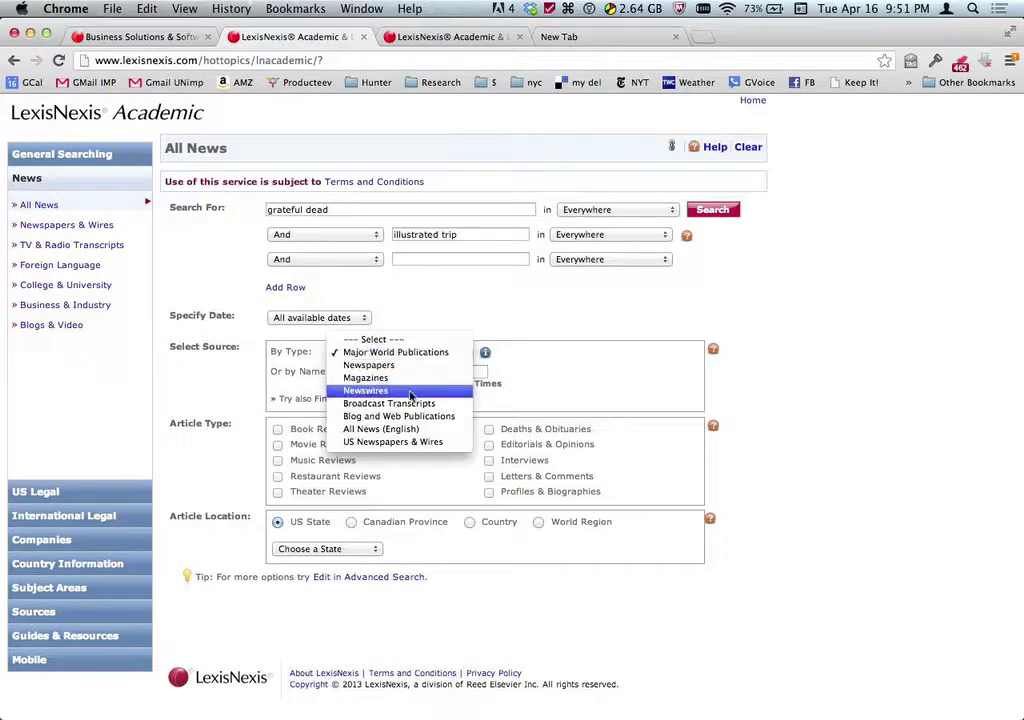
{"action": "left_click", "coordinate": [415, 429]}
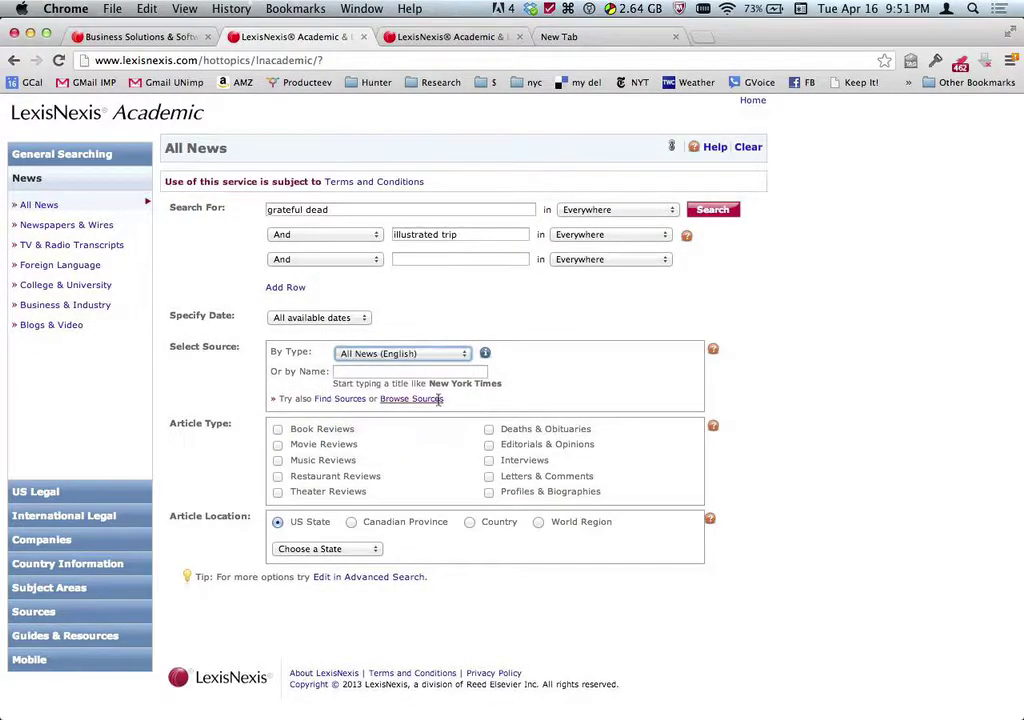
{"action": "left_click", "coordinate": [716, 211]}
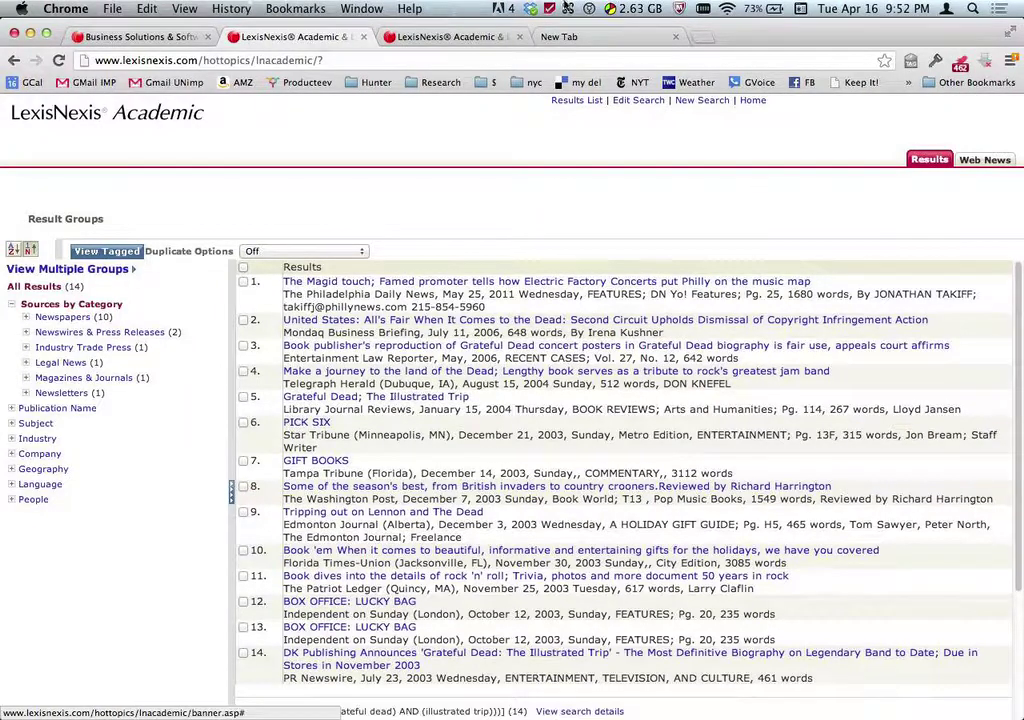
Switch to the open law review results, edit that search and rerun it for "448 f.3d 605" in US Law Reviews & Journals
{"action": "left_click", "coordinate": [450, 38]}
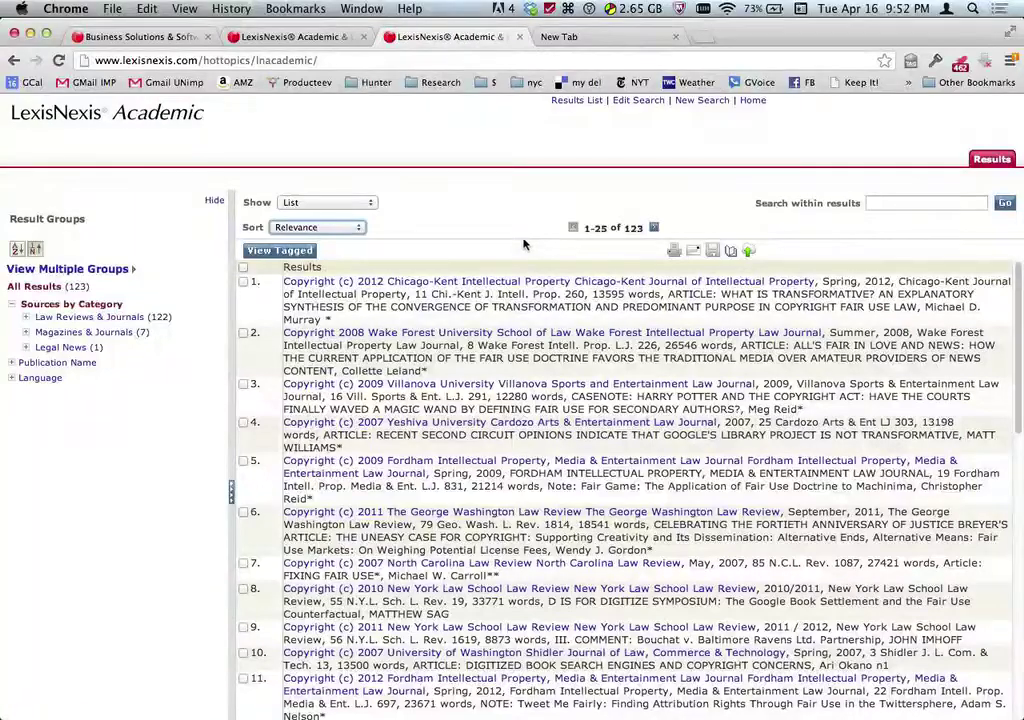
{"action": "left_click", "coordinate": [630, 102]}
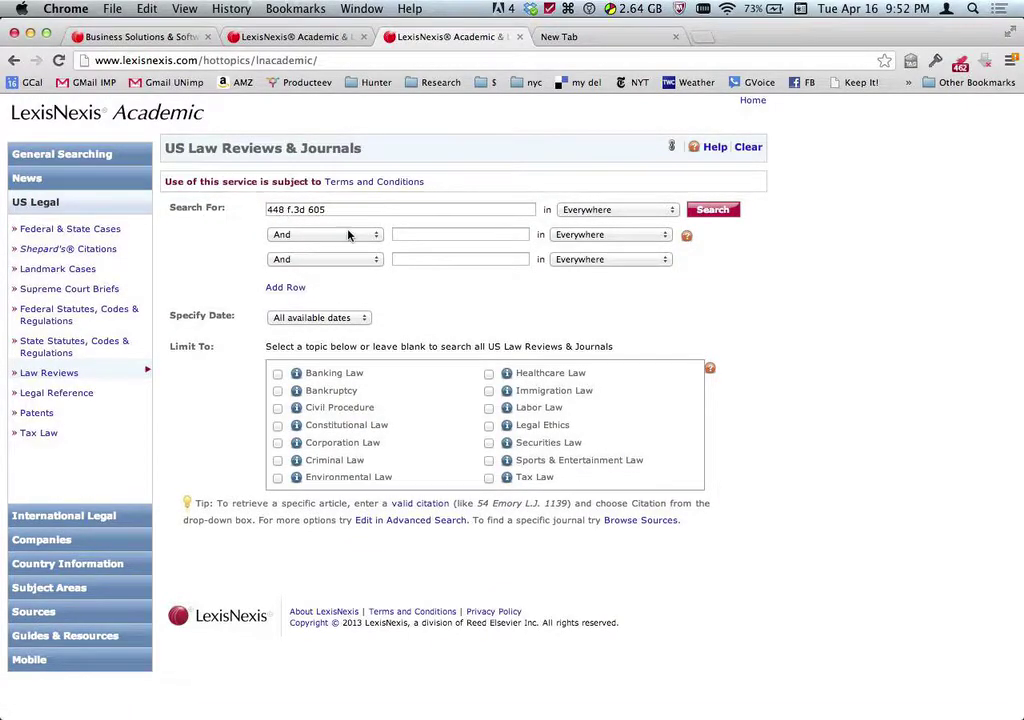
{"action": "left_click", "coordinate": [711, 210]}
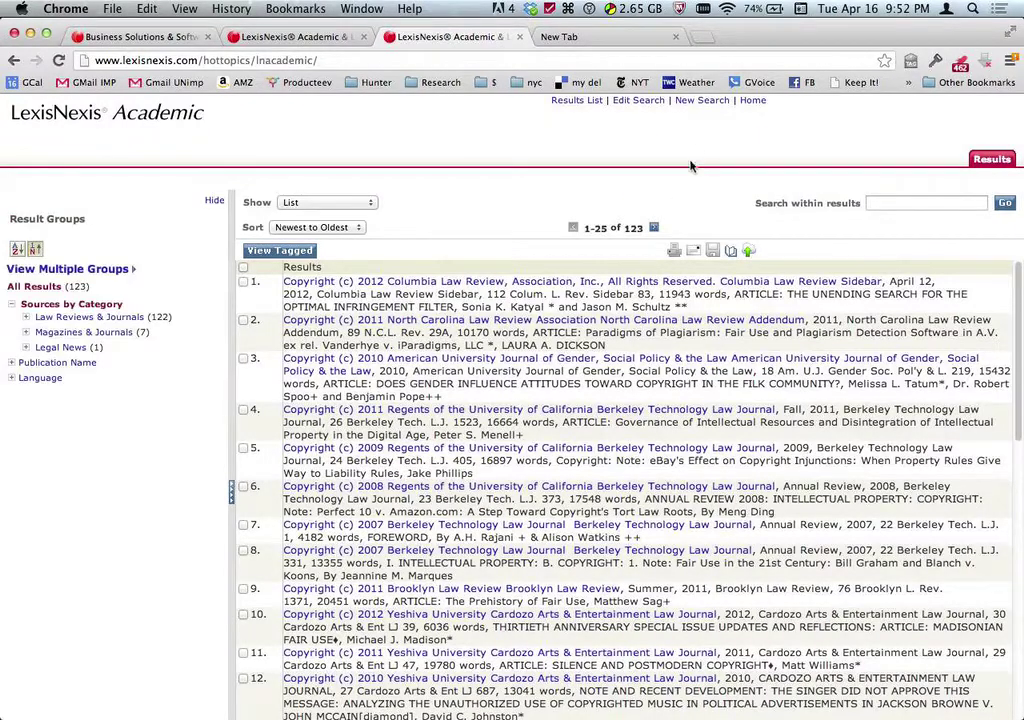
Refine the law review search with "fair use" in At Least 5 Occurrences, run it, and sort the results by Relevance
{"action": "left_click", "coordinate": [646, 101]}
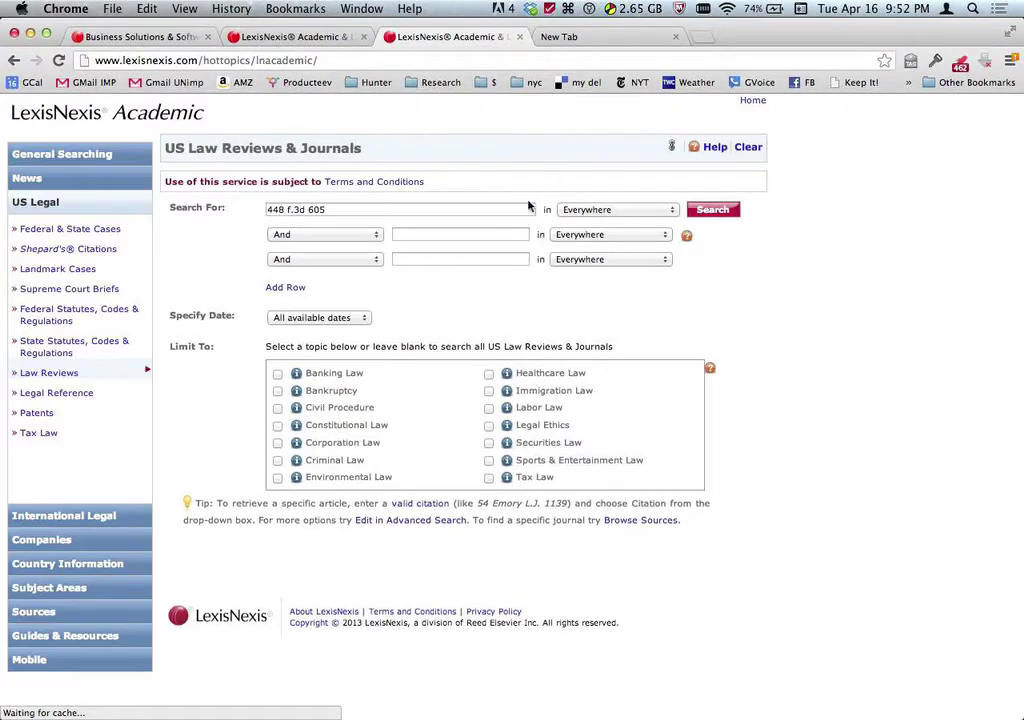
{"action": "left_click", "coordinate": [455, 232]}
{"action": "type", "text": "fair use"}
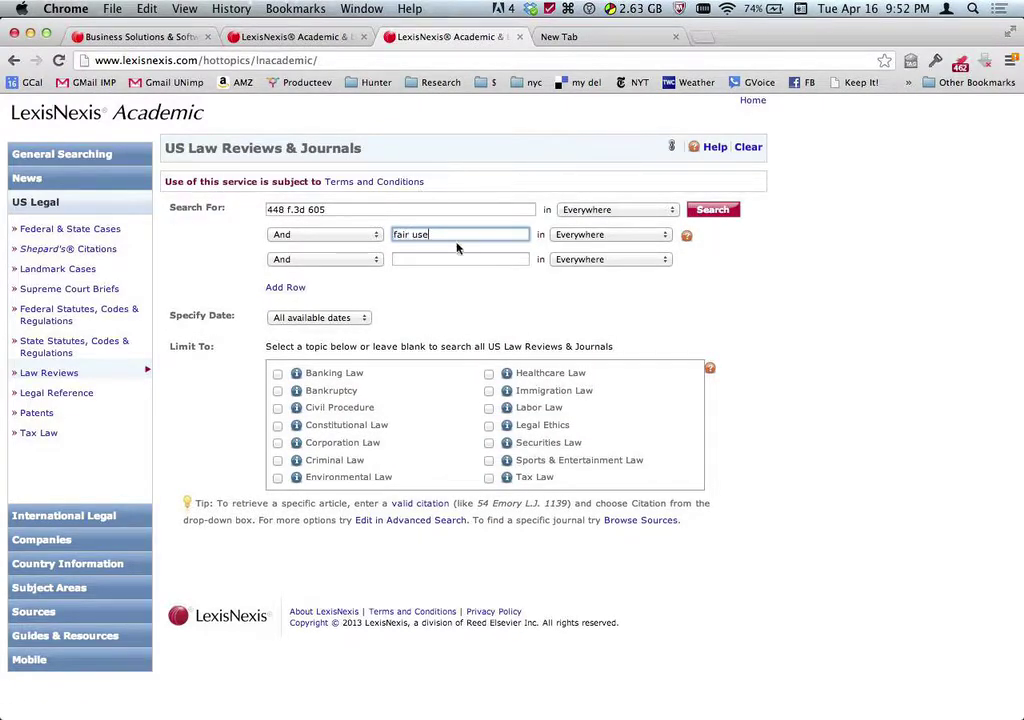
{"action": "left_click", "coordinate": [596, 236]}
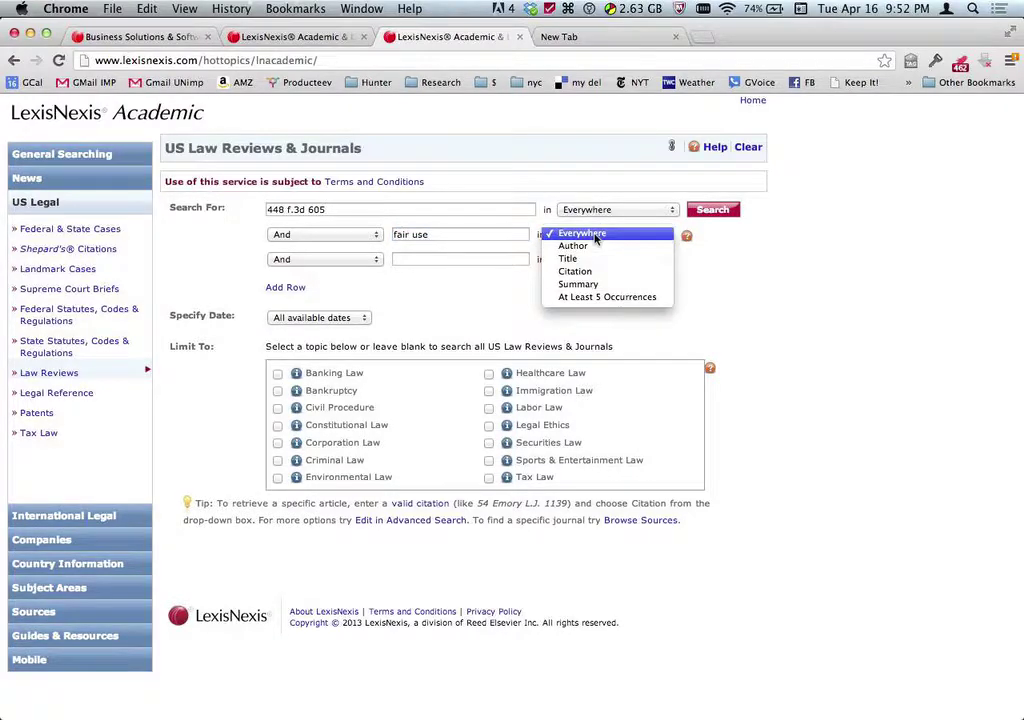
{"action": "left_click", "coordinate": [582, 298]}
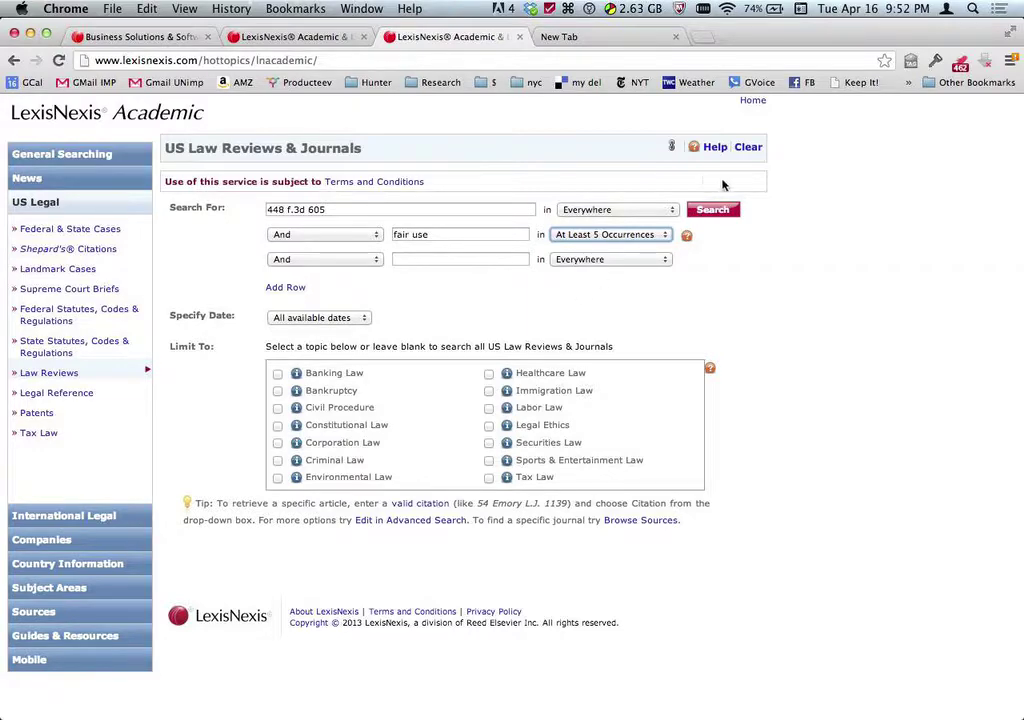
{"action": "left_click", "coordinate": [719, 214]}
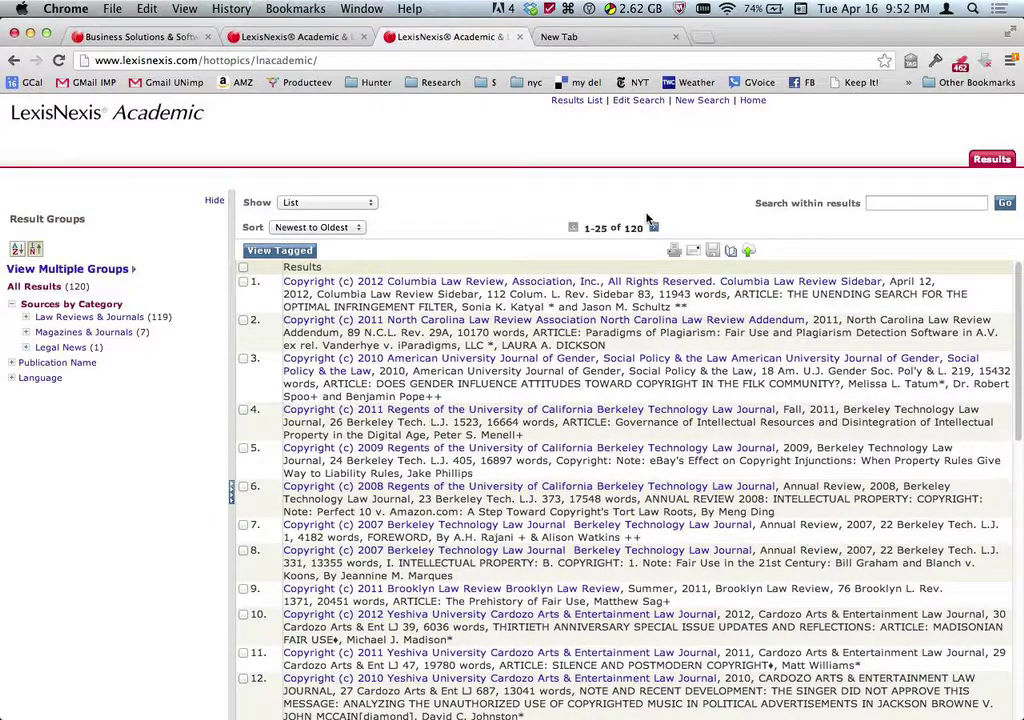
{"action": "left_click", "coordinate": [305, 227]}
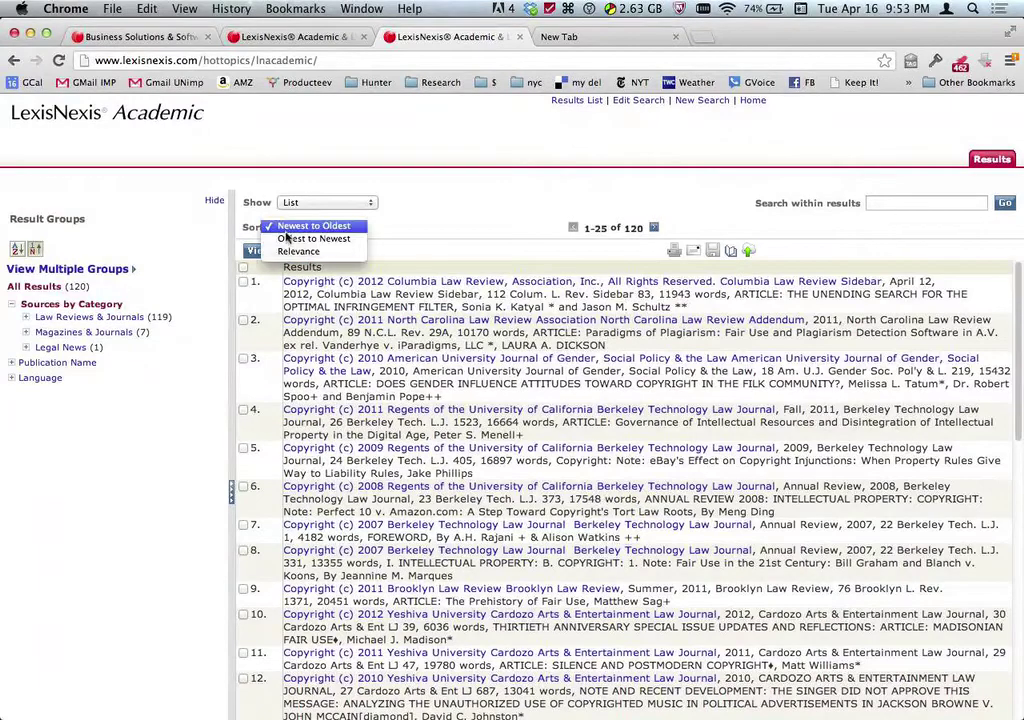
{"action": "left_click", "coordinate": [292, 253]}
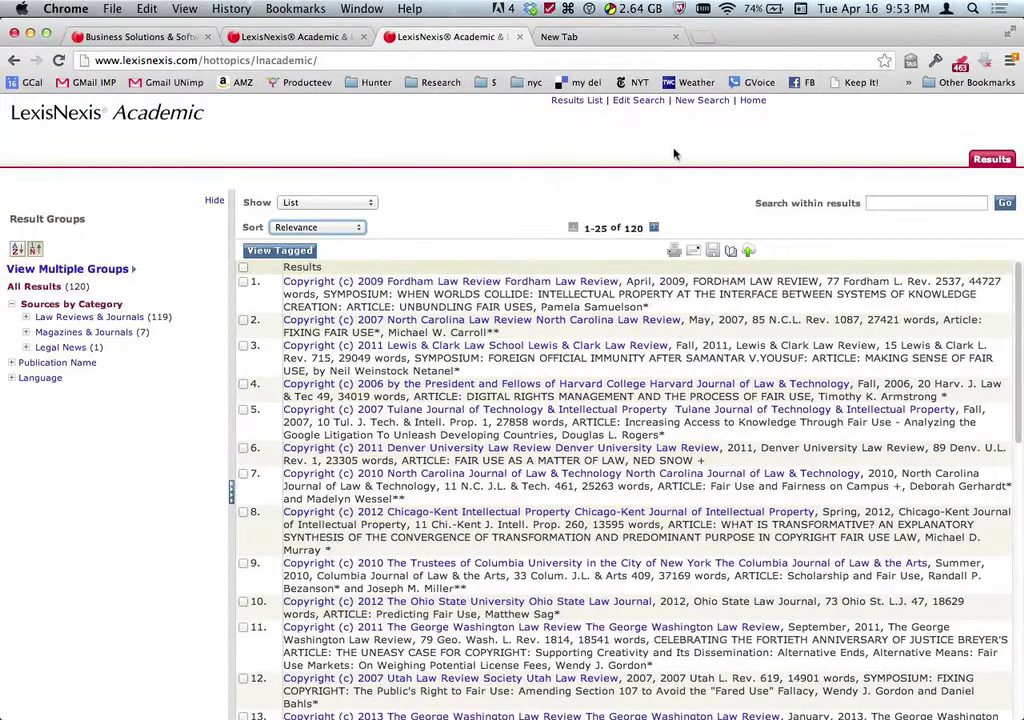
Run a new US Law Reviews & Journals search for "448 f.3d 605" And "illustrated trip" and sort the results by Relevance
{"action": "left_click", "coordinate": [690, 101]}
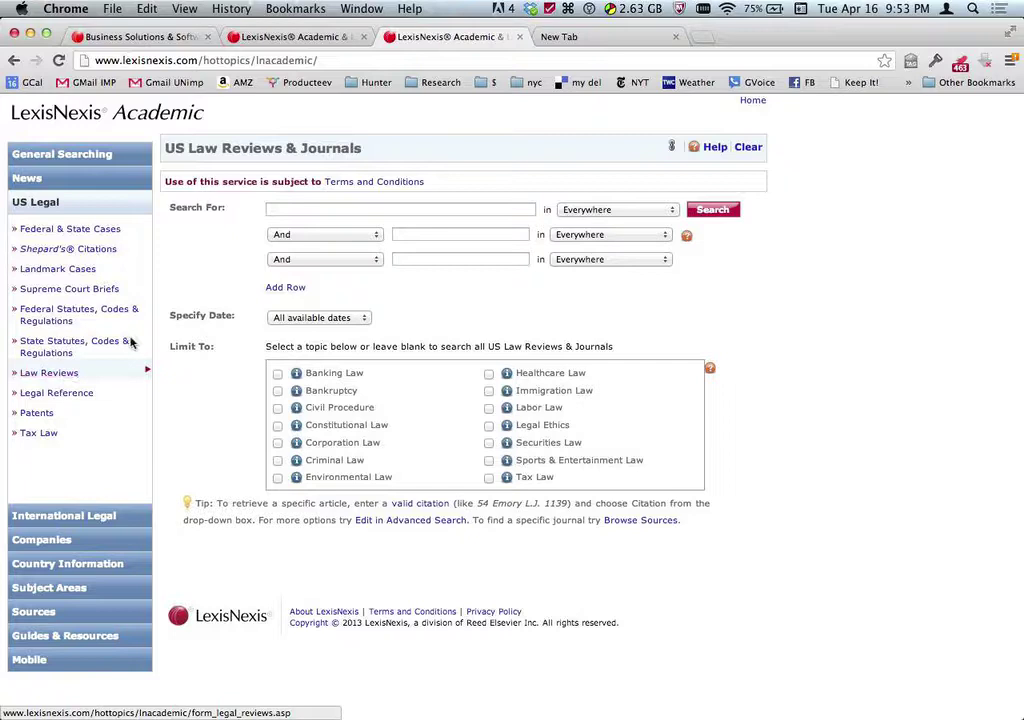
{"action": "left_click", "coordinate": [329, 210]}
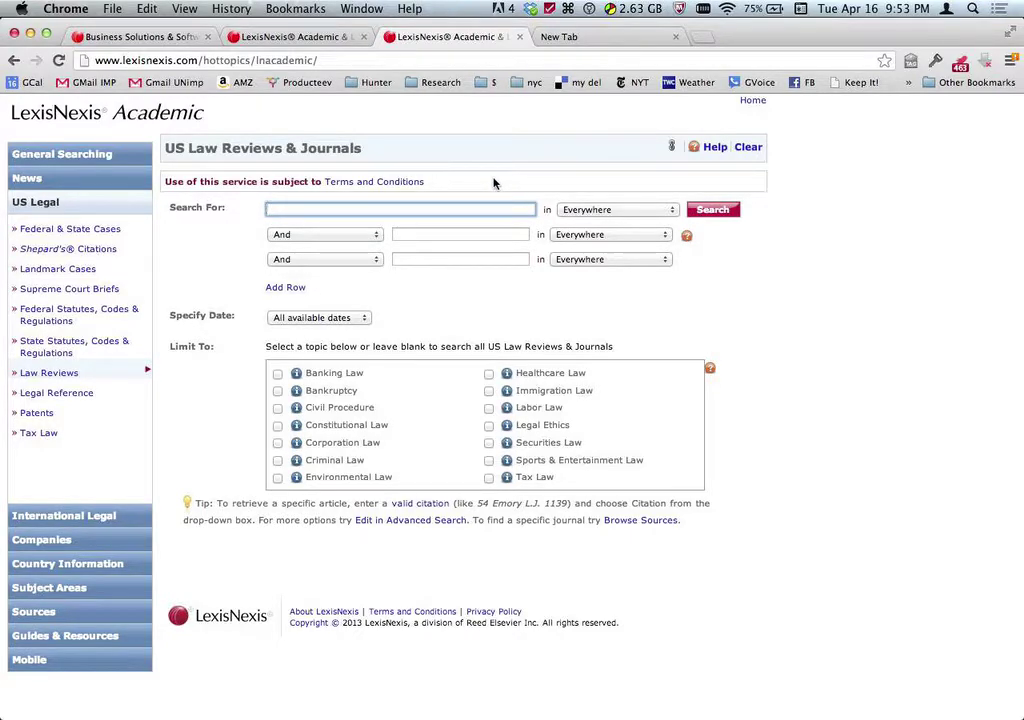
{"action": "type", "text": "448 f.3d 605"}
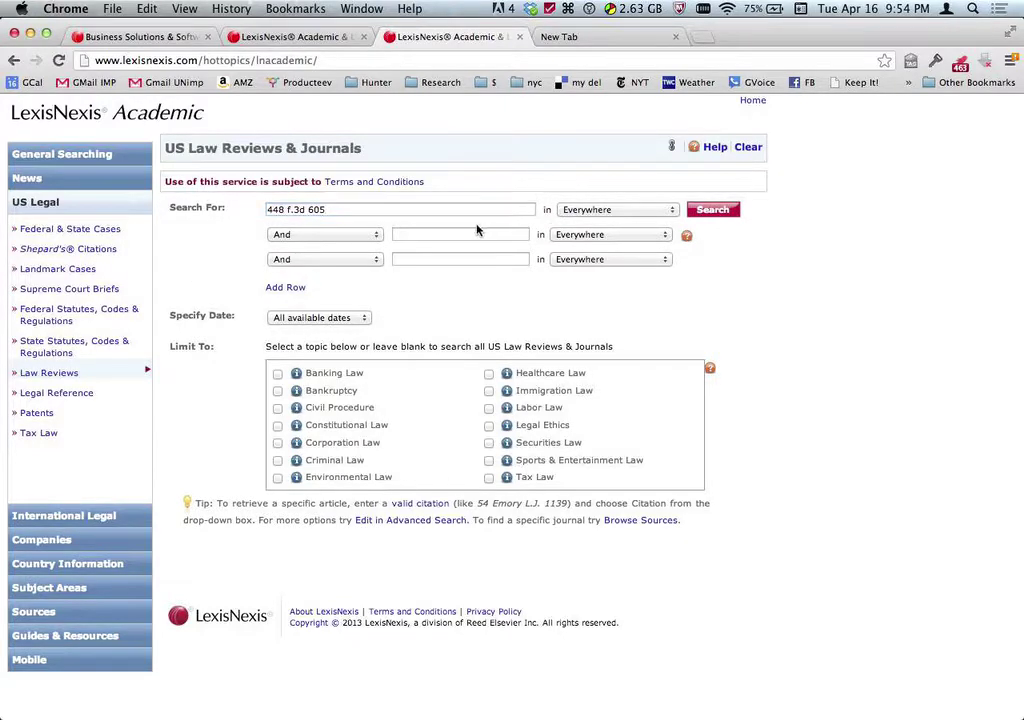
{"action": "left_click", "coordinate": [464, 232]}
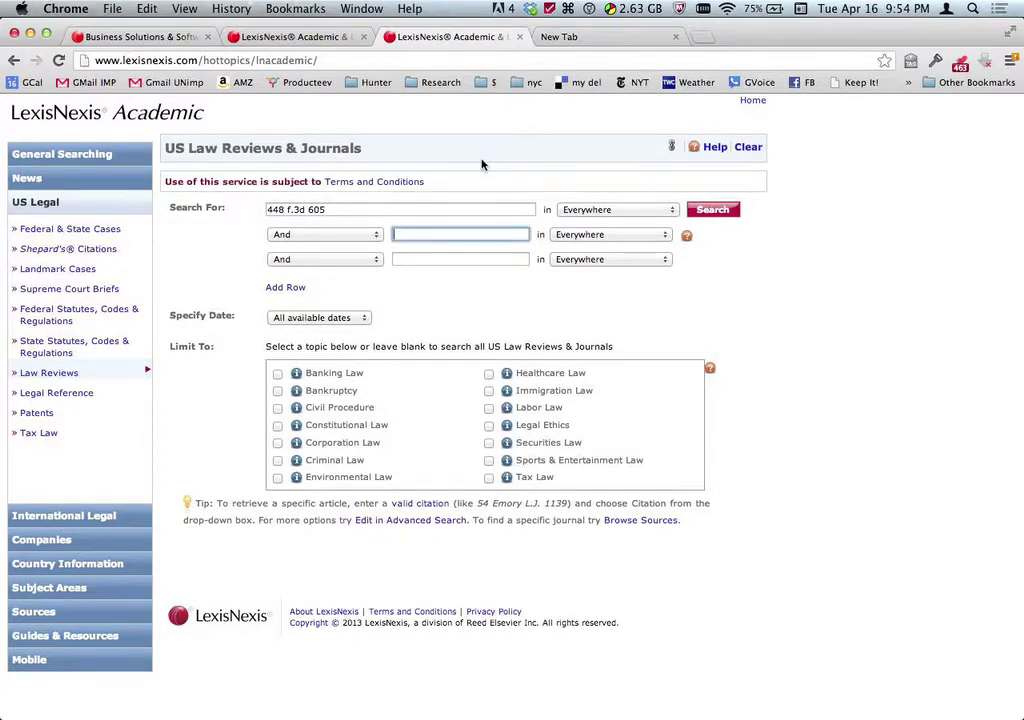
{"action": "type", "text": "illustrated trip"}
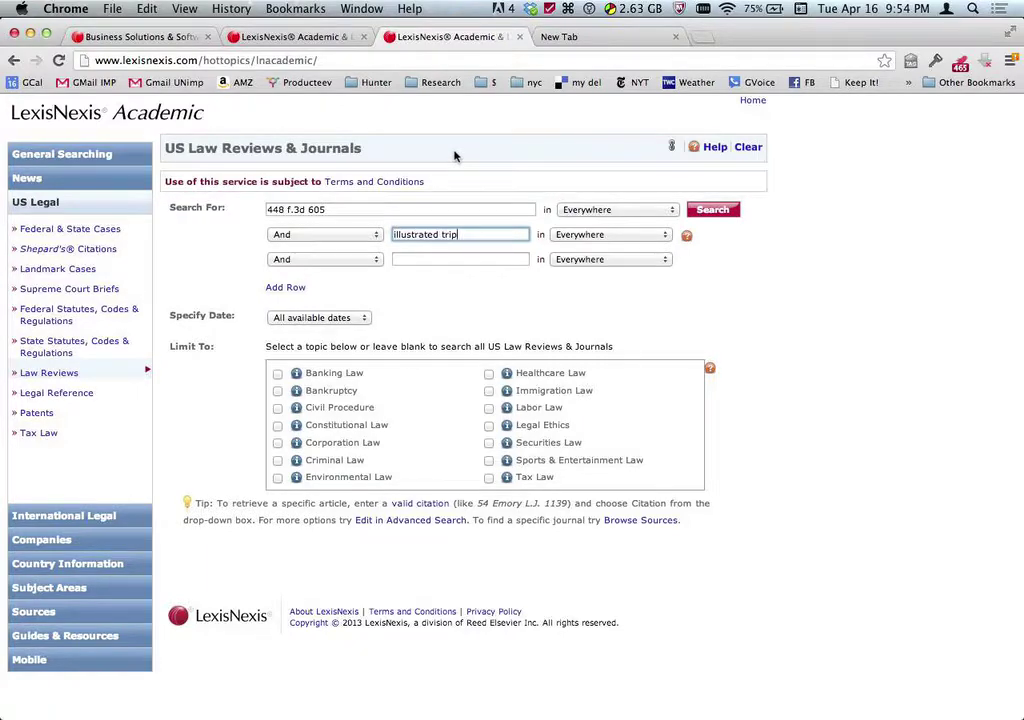
{"action": "left_click", "coordinate": [705, 217]}
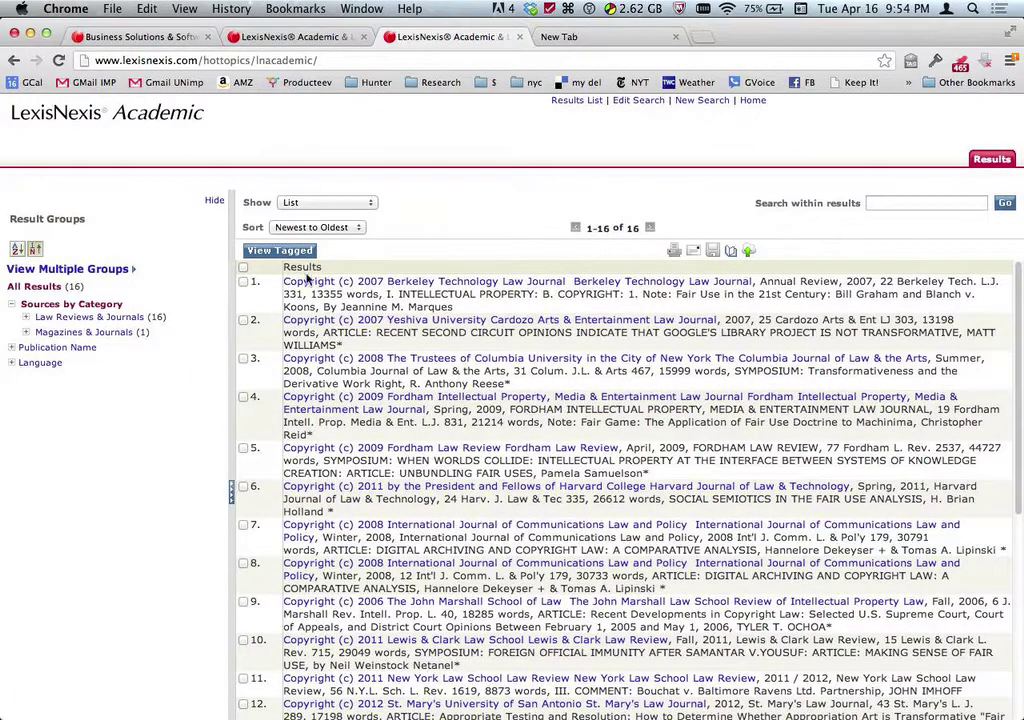
{"action": "left_click", "coordinate": [302, 229]}
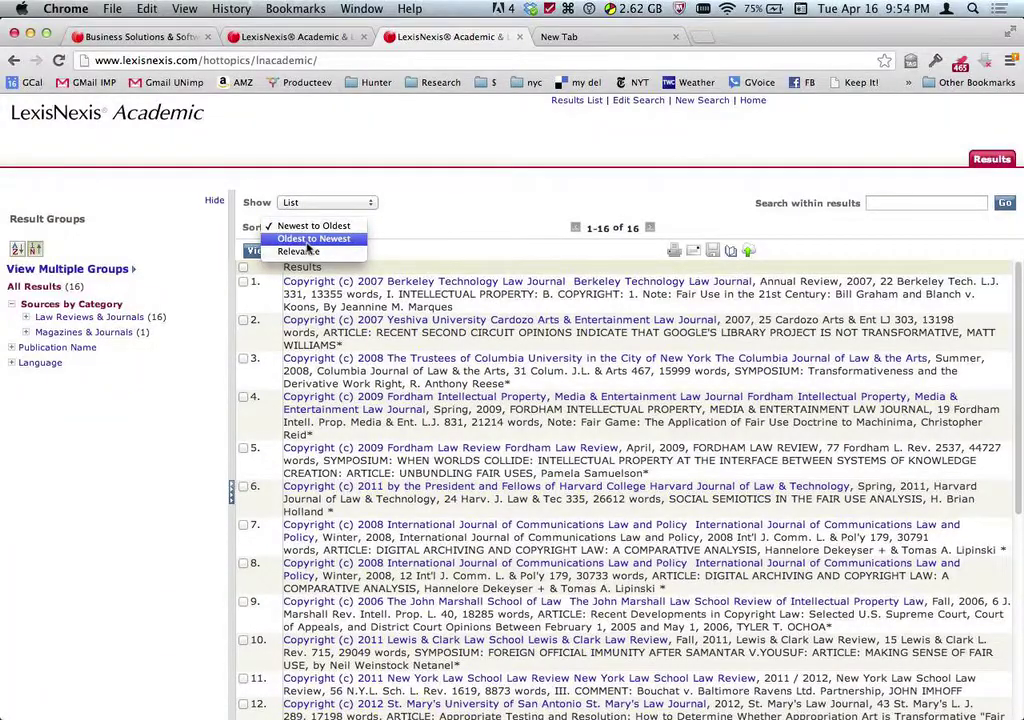
{"action": "left_click", "coordinate": [300, 251]}
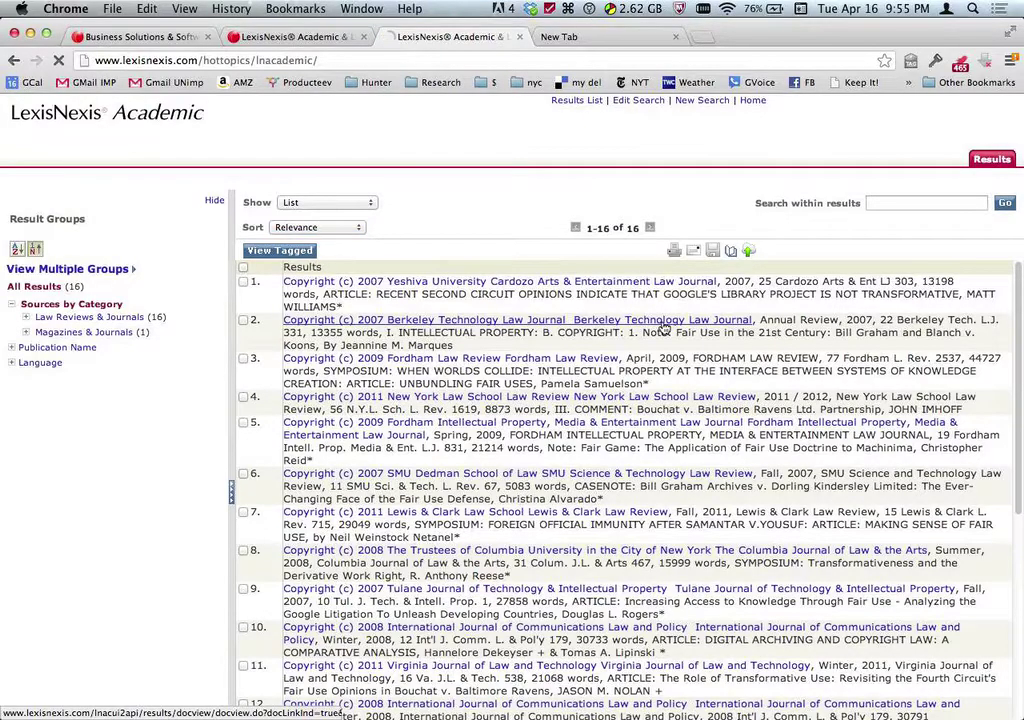
Open the 2007 Berkeley Technology Law Journal note on fair use and read its discussion of the Illustrated Trip case
{"action": "left_click", "coordinate": [663, 328]}
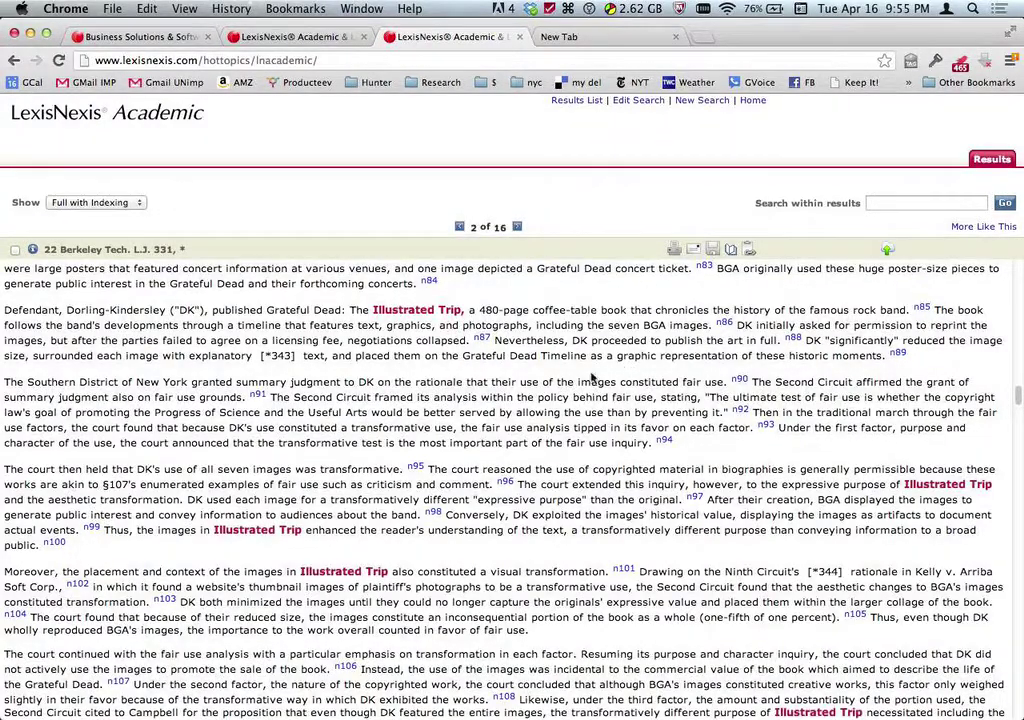
{"action": "scroll", "coordinate": [260, 380], "scroll_direction": "down", "scroll_amount": 1}
{"action": "scroll", "coordinate": [272, 391], "scroll_direction": "down", "scroll_amount": 4}
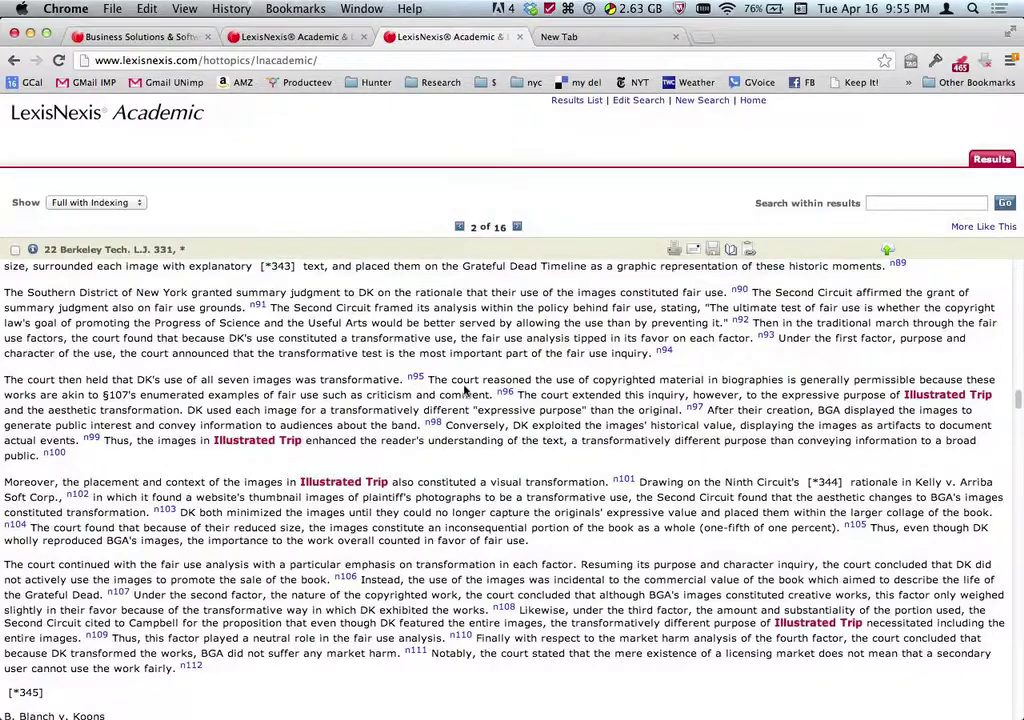
{"action": "scroll", "coordinate": [300, 485], "scroll_direction": "down", "scroll_amount": 3}
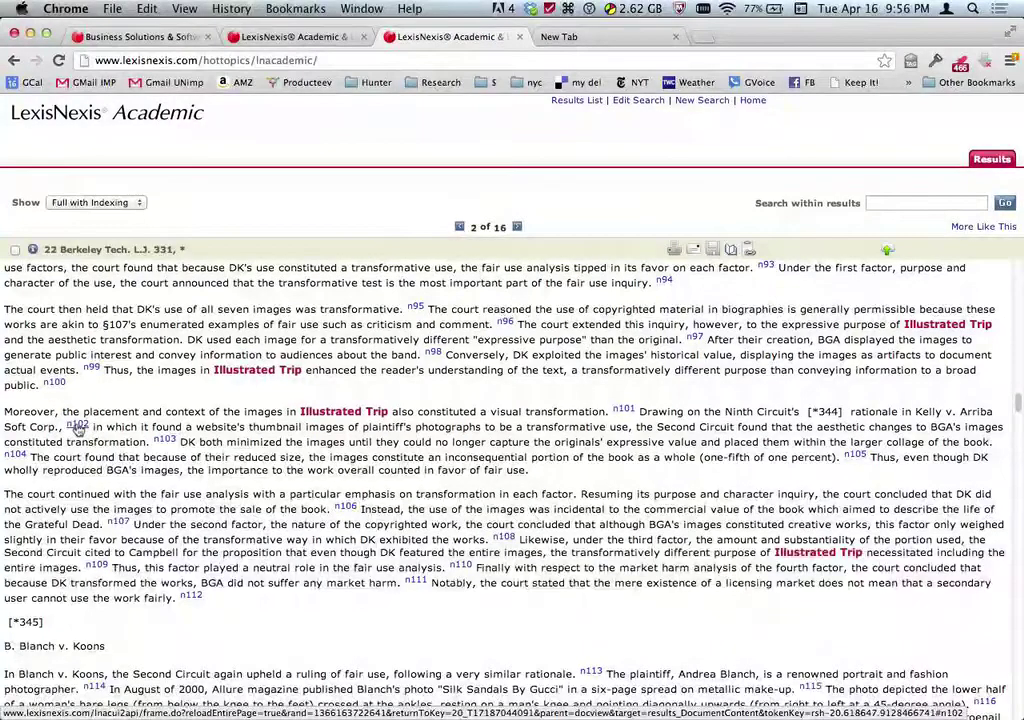
Follow footnote n102 to the article's notes and examine the case citations around it, including the Bill Graham Archives citation
{"action": "left_click", "coordinate": [78, 427]}
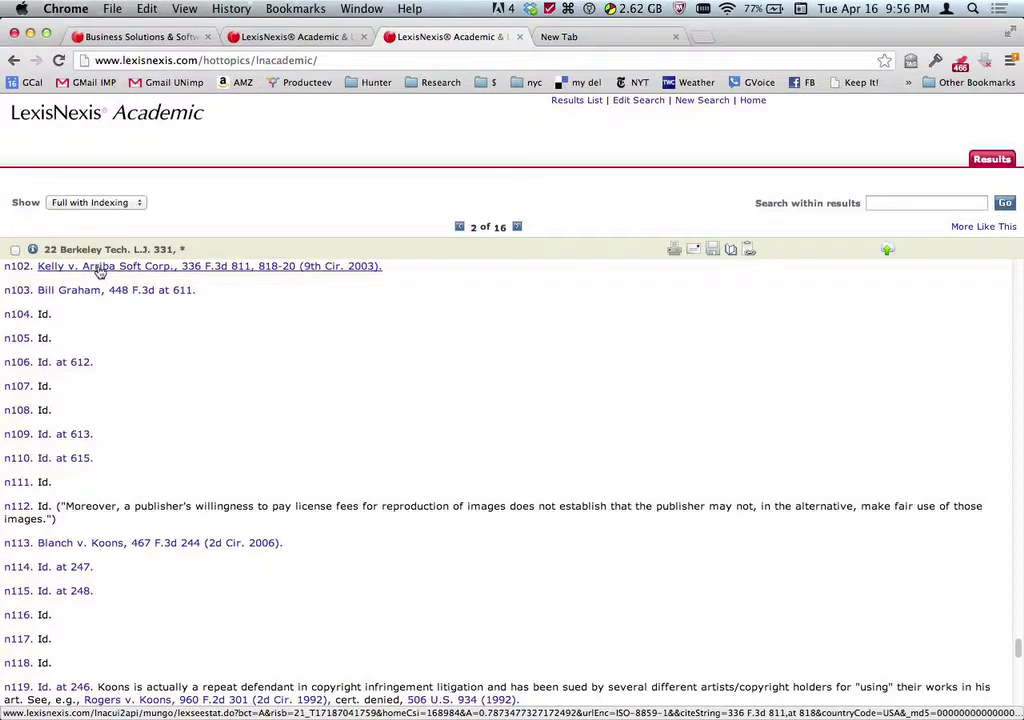
{"action": "scroll", "coordinate": [170, 419], "scroll_direction": "down", "scroll_amount": 1}
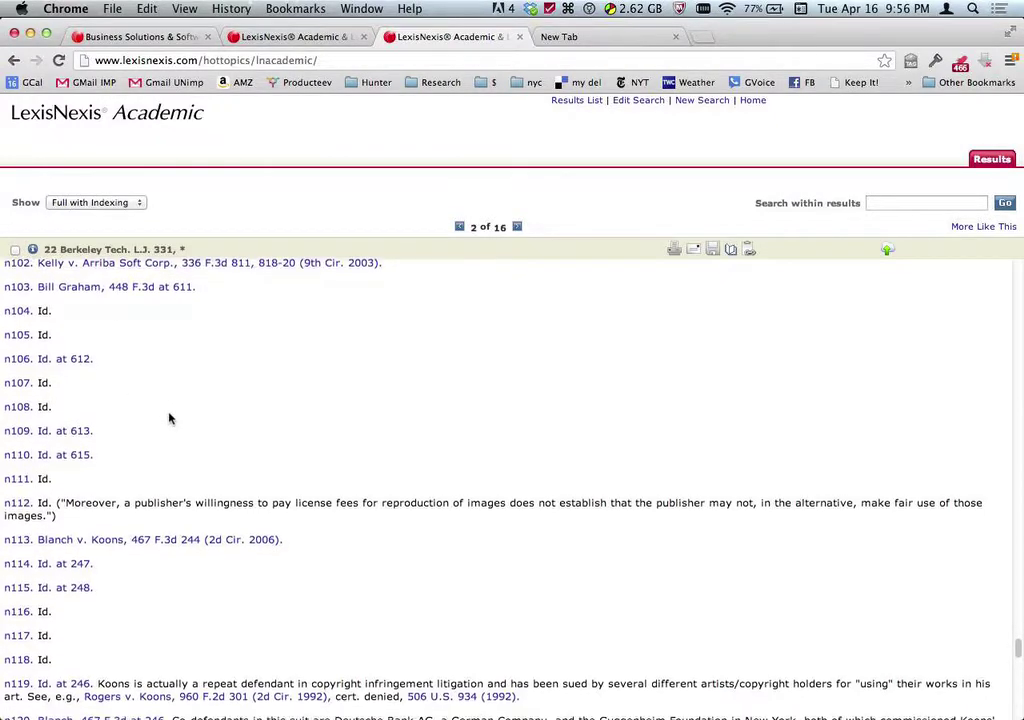
{"action": "scroll", "coordinate": [170, 419], "scroll_direction": "down", "scroll_amount": 2}
{"action": "scroll", "coordinate": [170, 419], "scroll_direction": "up", "scroll_amount": 15}
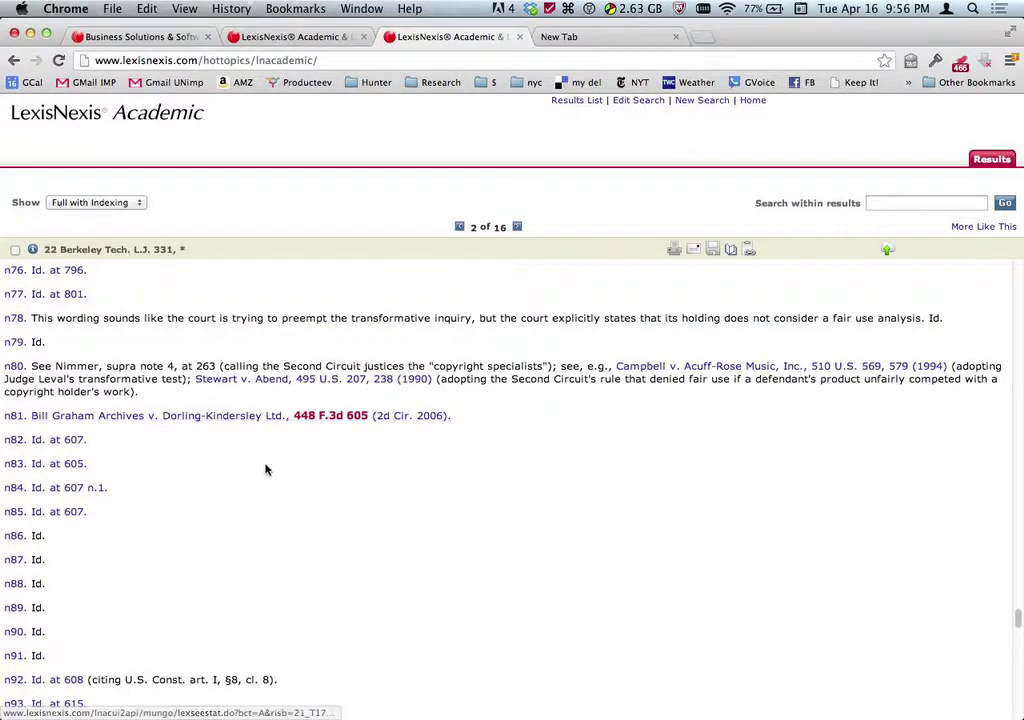
{"action": "scroll", "coordinate": [267, 468], "scroll_direction": "up", "scroll_amount": 5}
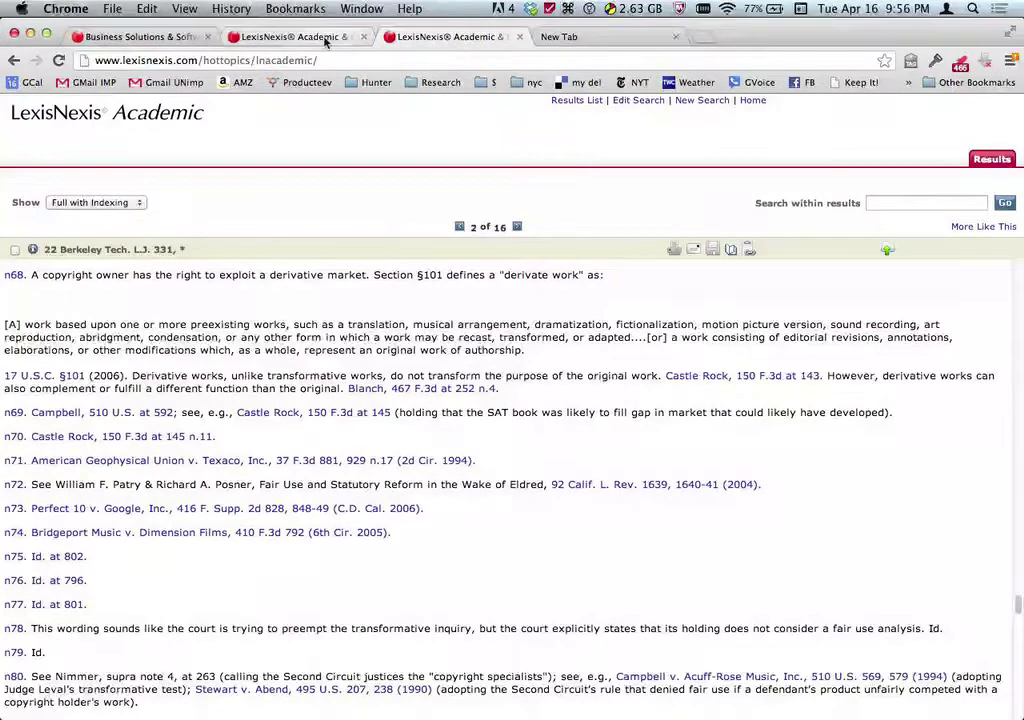
Close the law review article tab and the blank tab, and start a new search from the news results
{"action": "left_click", "coordinate": [519, 36]}
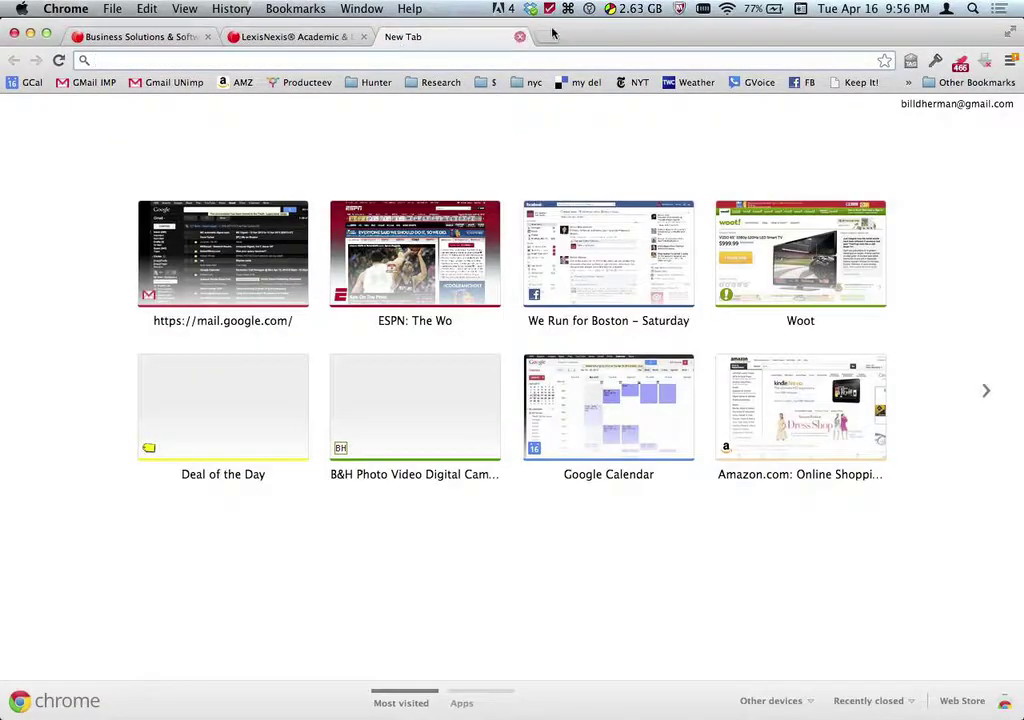
{"action": "left_click", "coordinate": [519, 36]}
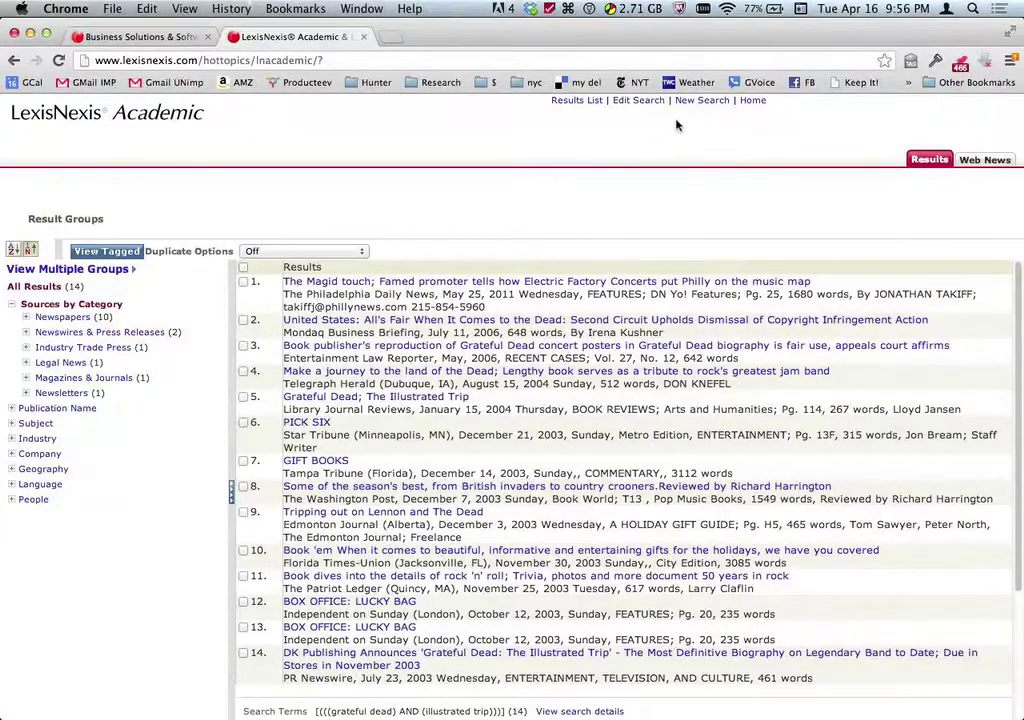
{"action": "left_click", "coordinate": [703, 100]}
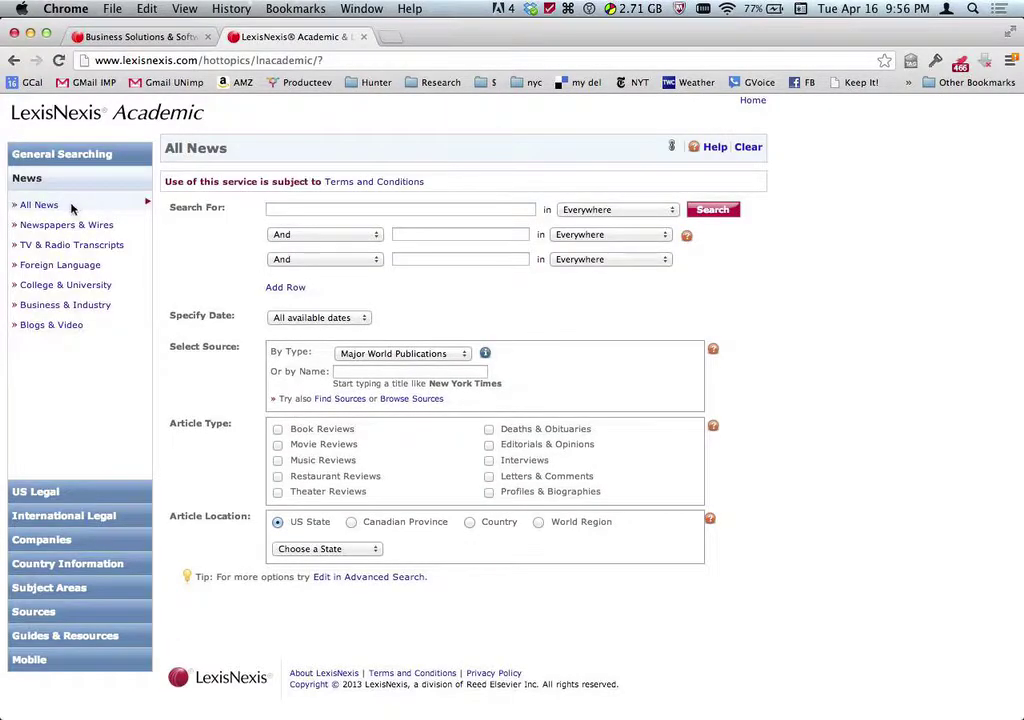
Search for "video pipeline" everywhere with source type All News (English), and look through the first page of results
{"action": "left_click", "coordinate": [314, 209]}
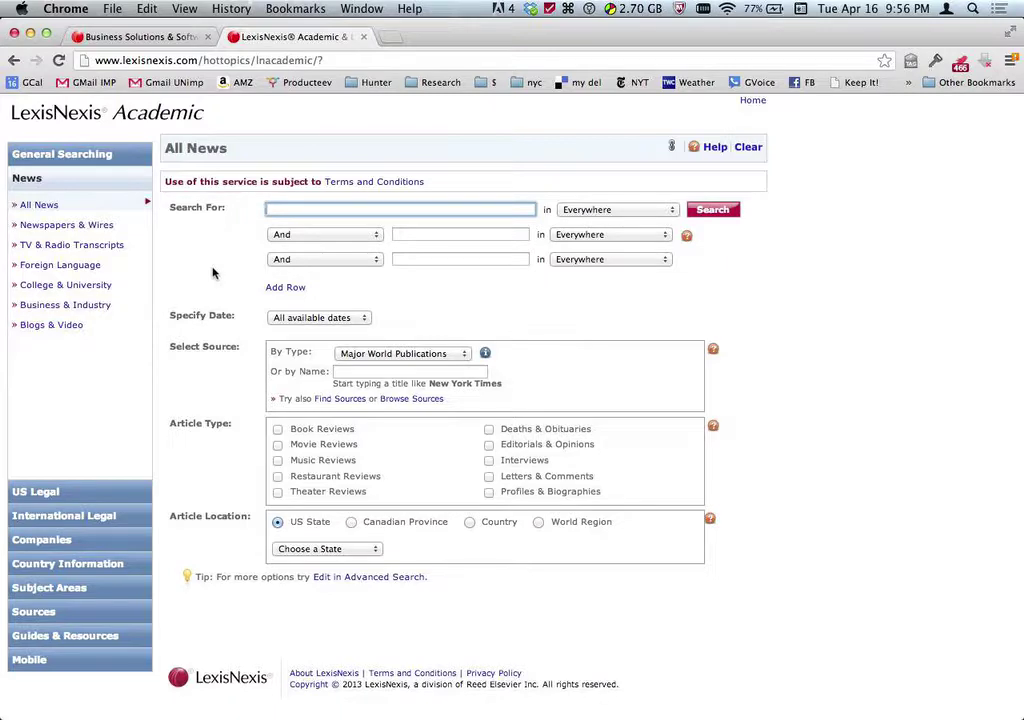
{"action": "type", "text": "video pipeline"}
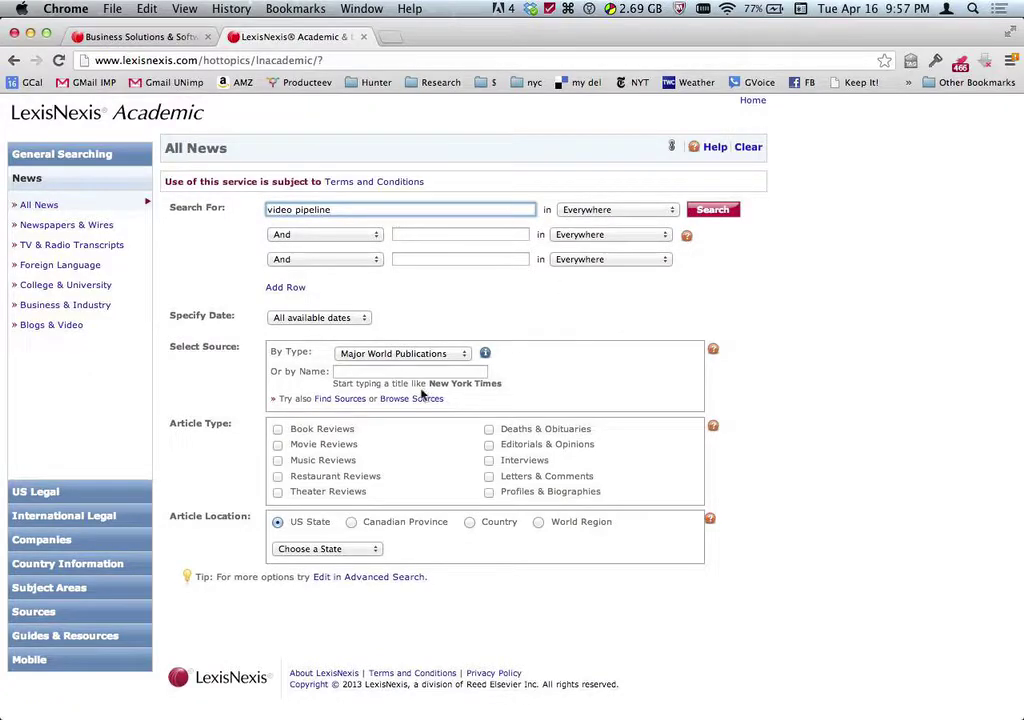
{"action": "left_click", "coordinate": [403, 355]}
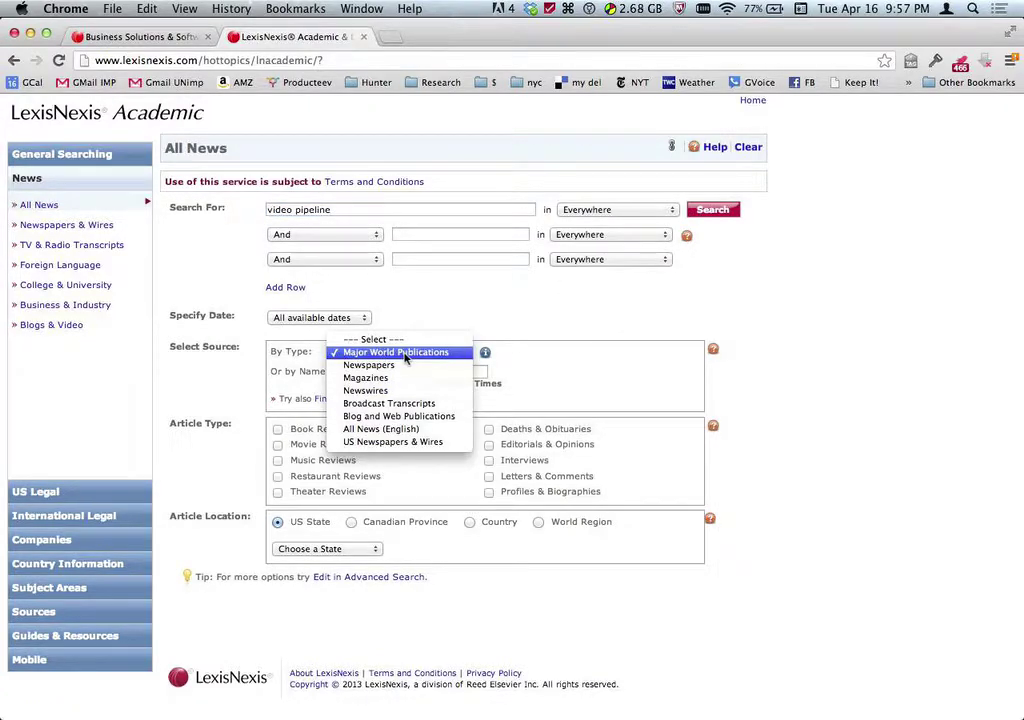
{"action": "left_click", "coordinate": [406, 356]}
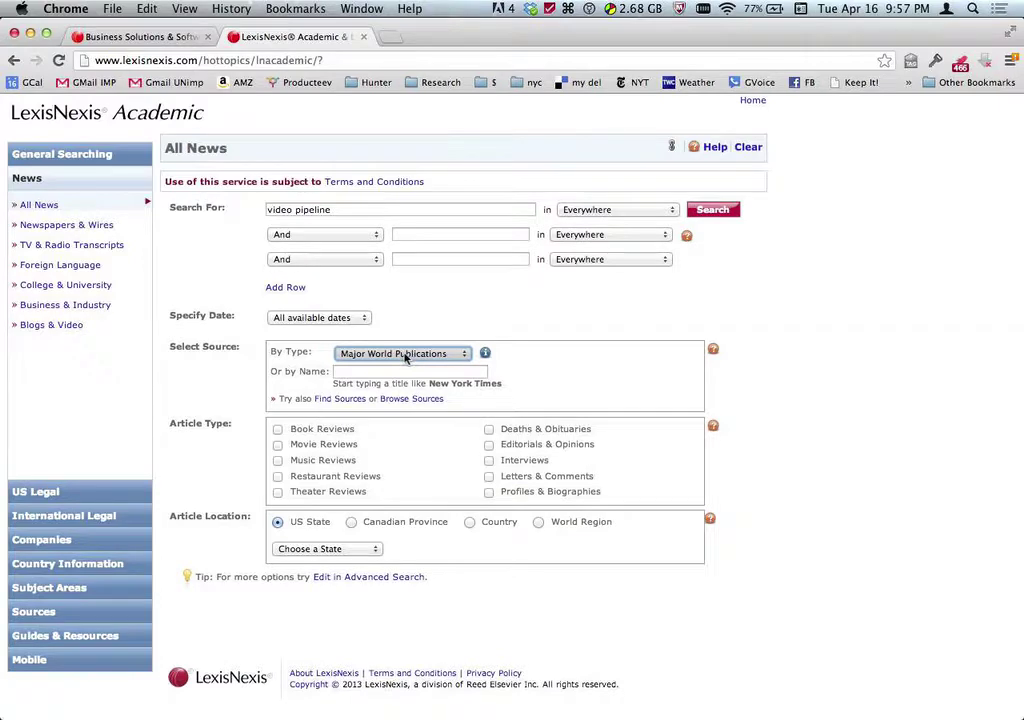
{"action": "left_click", "coordinate": [405, 356]}
{"action": "left_click", "coordinate": [384, 432]}
{"action": "left_click", "coordinate": [715, 212]}
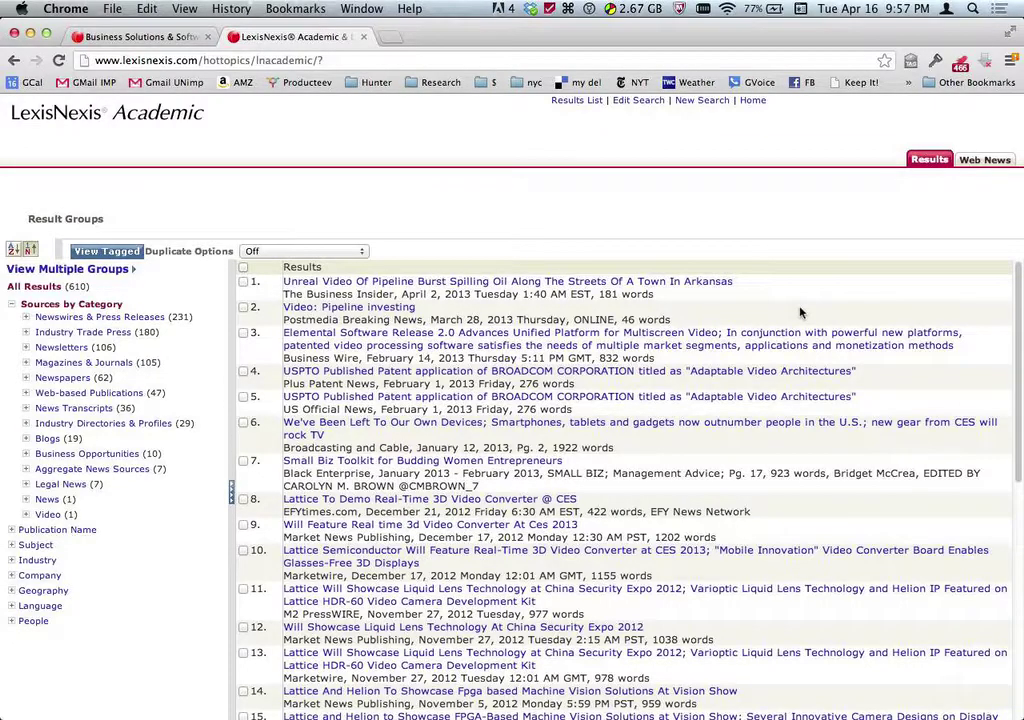
{"action": "scroll", "coordinate": [800, 313], "scroll_direction": "down", "scroll_amount": 3}
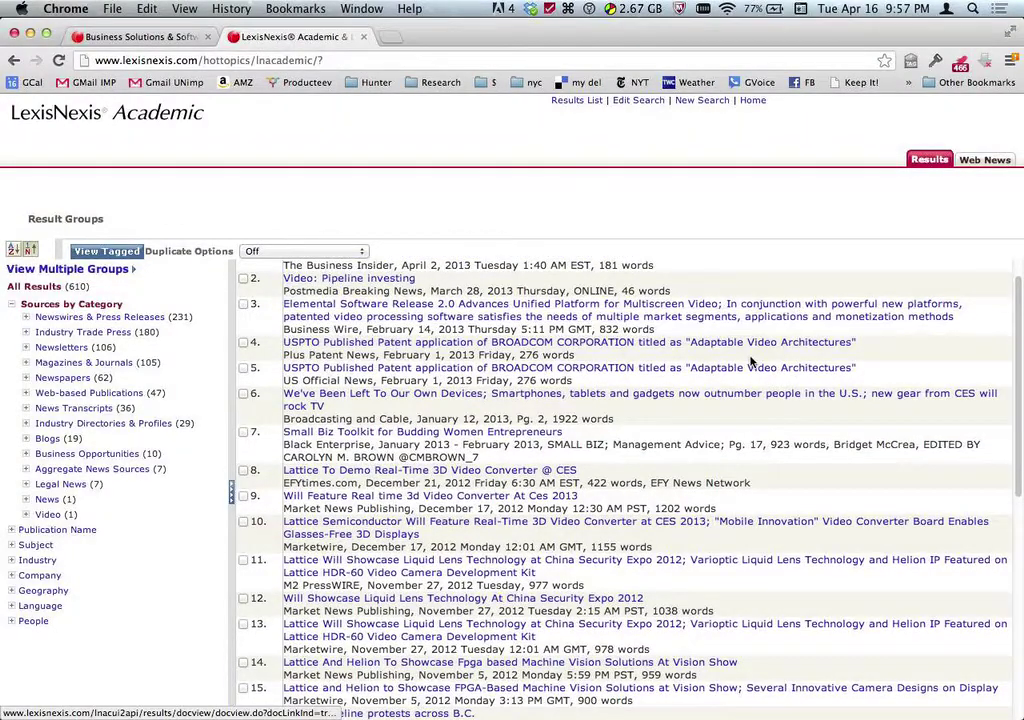
{"action": "scroll", "coordinate": [750, 365], "scroll_direction": "down", "scroll_amount": 10}
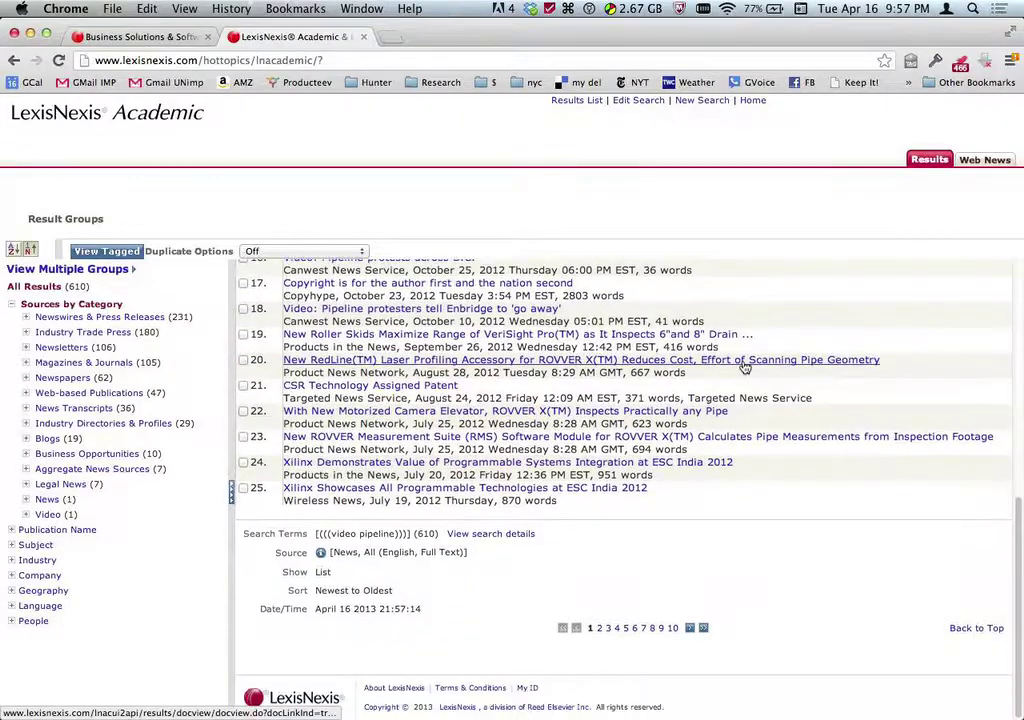
{"action": "scroll", "coordinate": [745, 367], "scroll_direction": "up", "scroll_amount": 10}
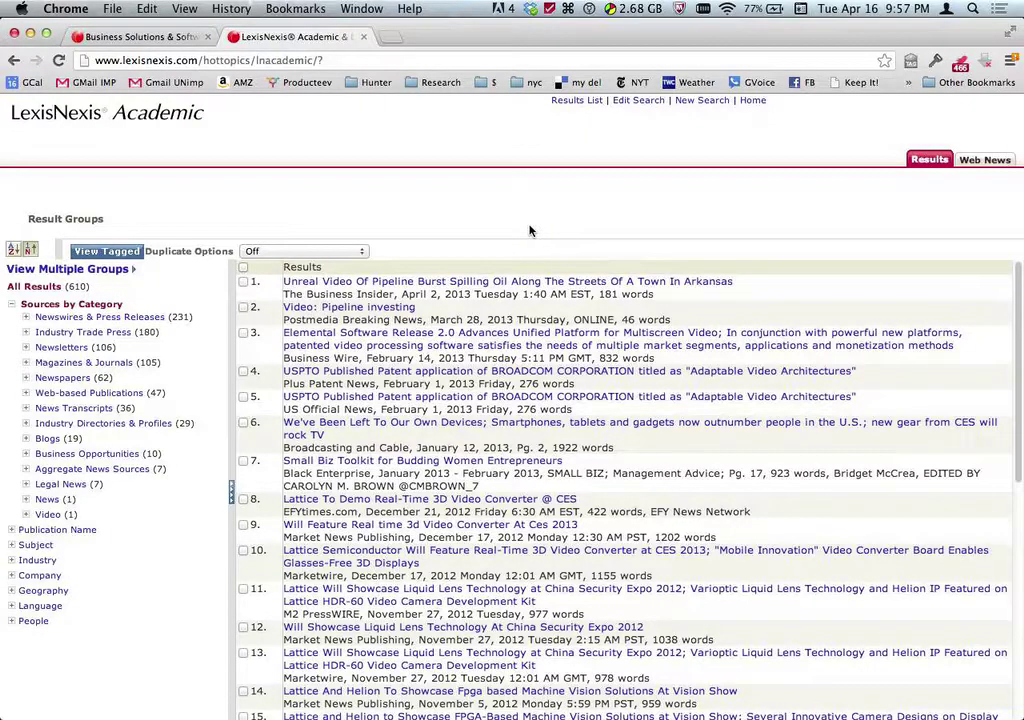
Edit the news search to add And "copyright" in Subject Terms, and rerun it
{"action": "left_click", "coordinate": [640, 103]}
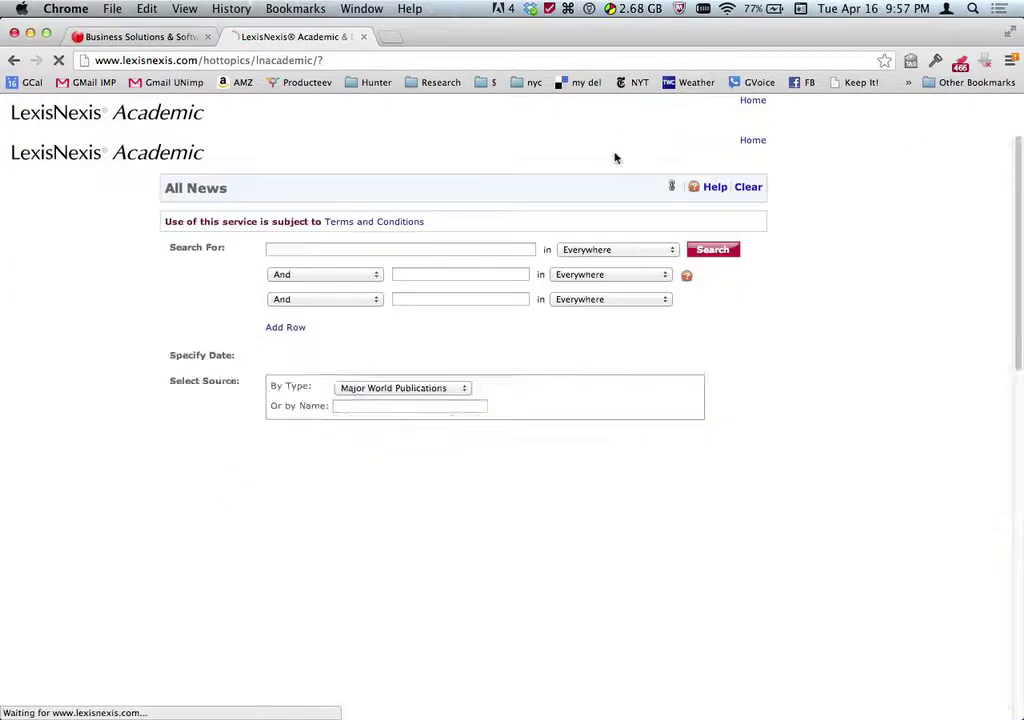
{"action": "left_click", "coordinate": [465, 232]}
{"action": "type", "text": "copyright"}
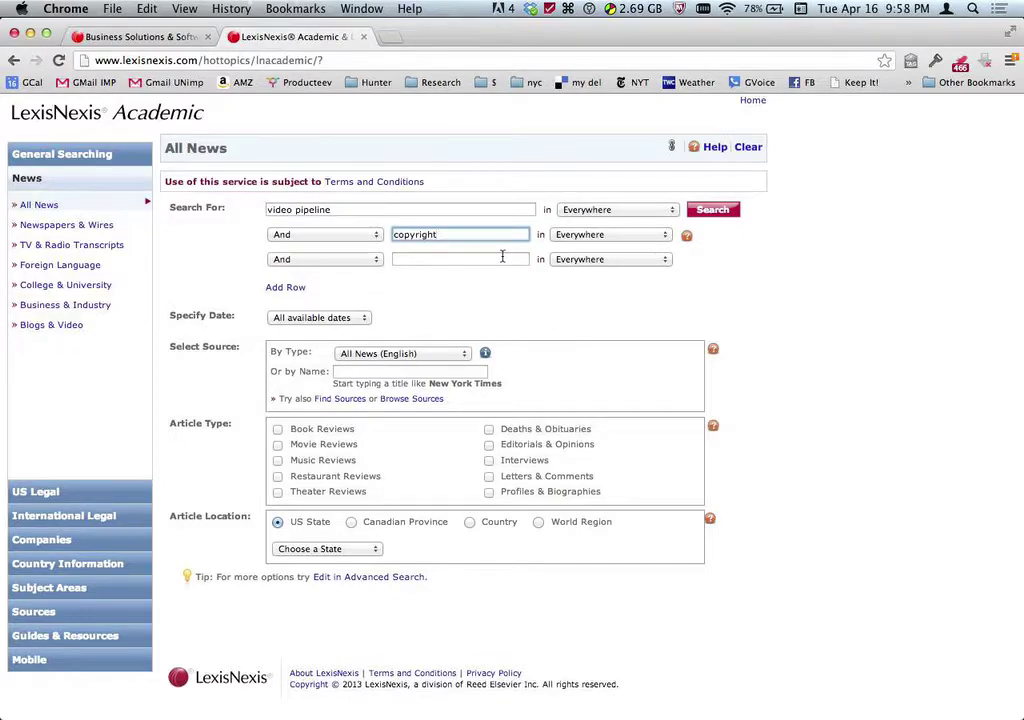
{"action": "left_click", "coordinate": [572, 239]}
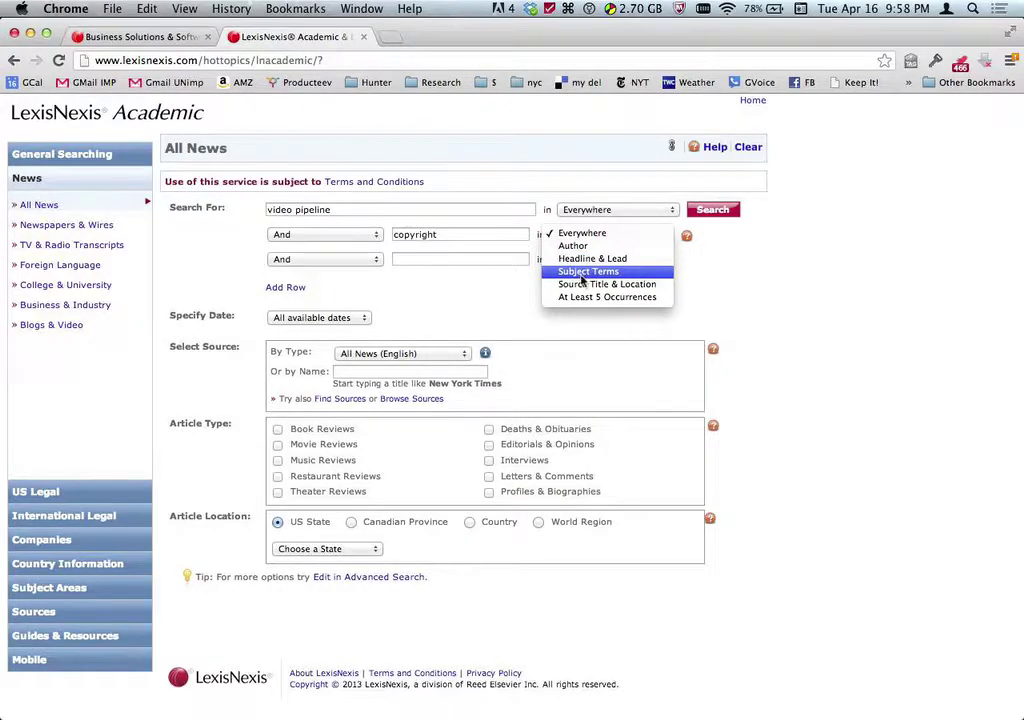
{"action": "left_click", "coordinate": [582, 274]}
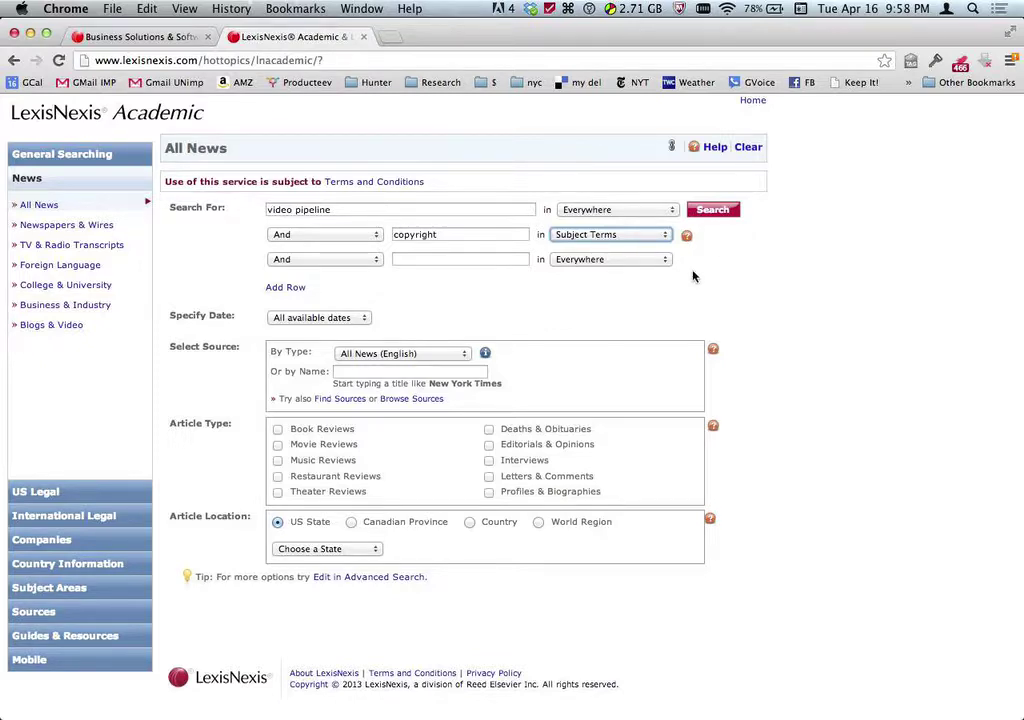
{"action": "left_click", "coordinate": [713, 211]}
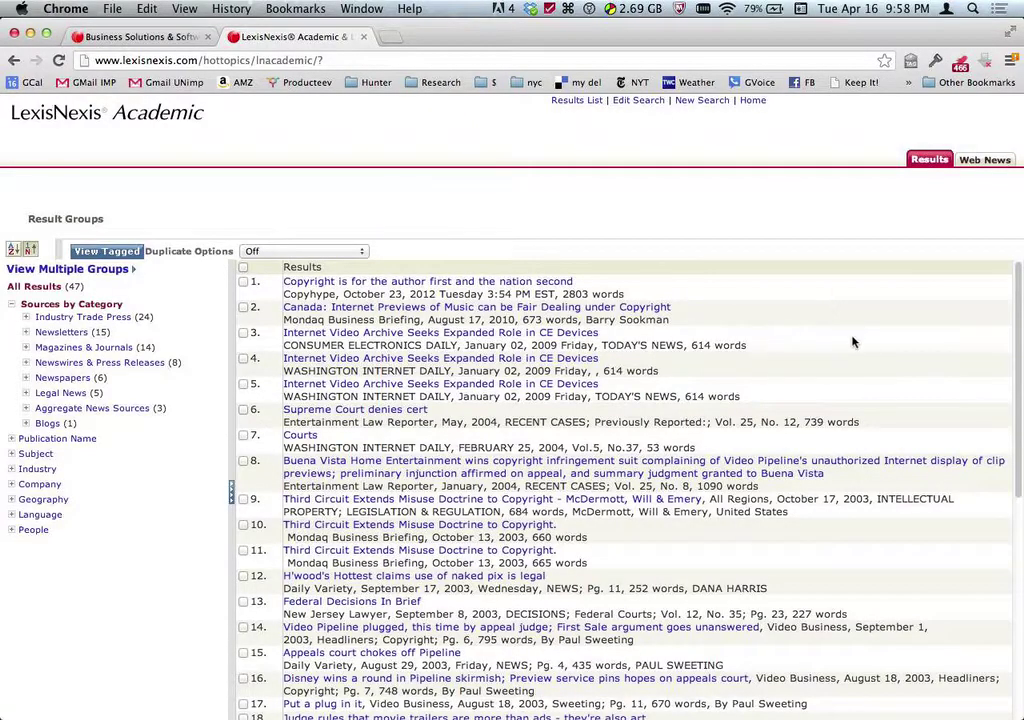
Look through the narrowed results and open the Daily Variety article "Ruptured Pipeline: court backs mouse, whacks web trailers."
{"action": "scroll", "coordinate": [853, 343], "scroll_direction": "down", "scroll_amount": 10}
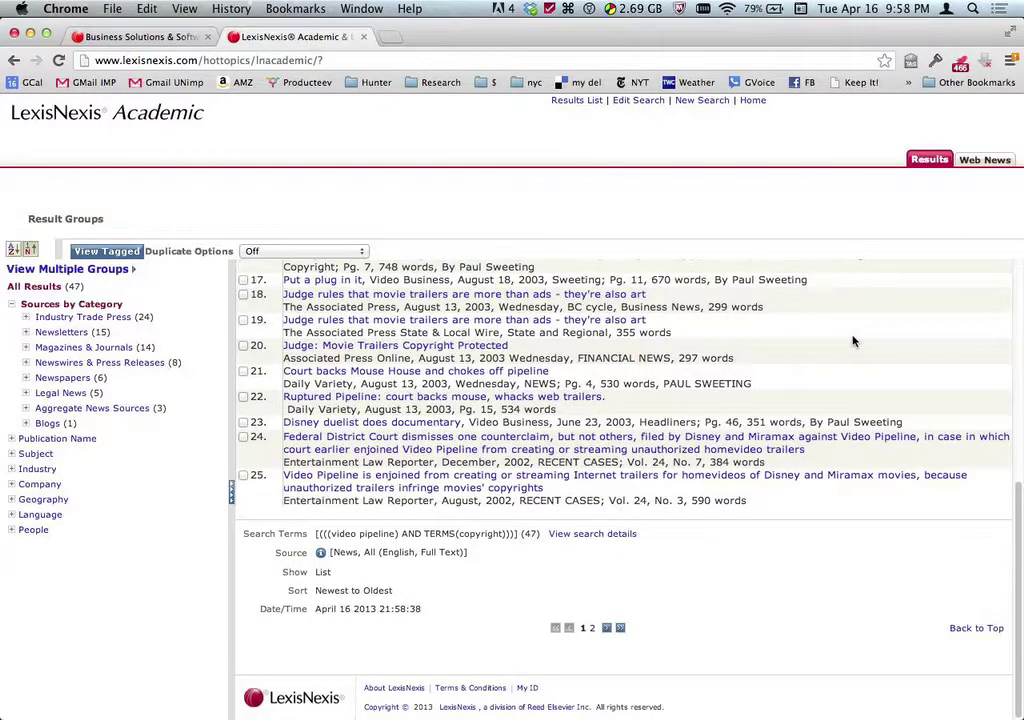
{"action": "scroll", "coordinate": [853, 341], "scroll_direction": "up", "scroll_amount": 1}
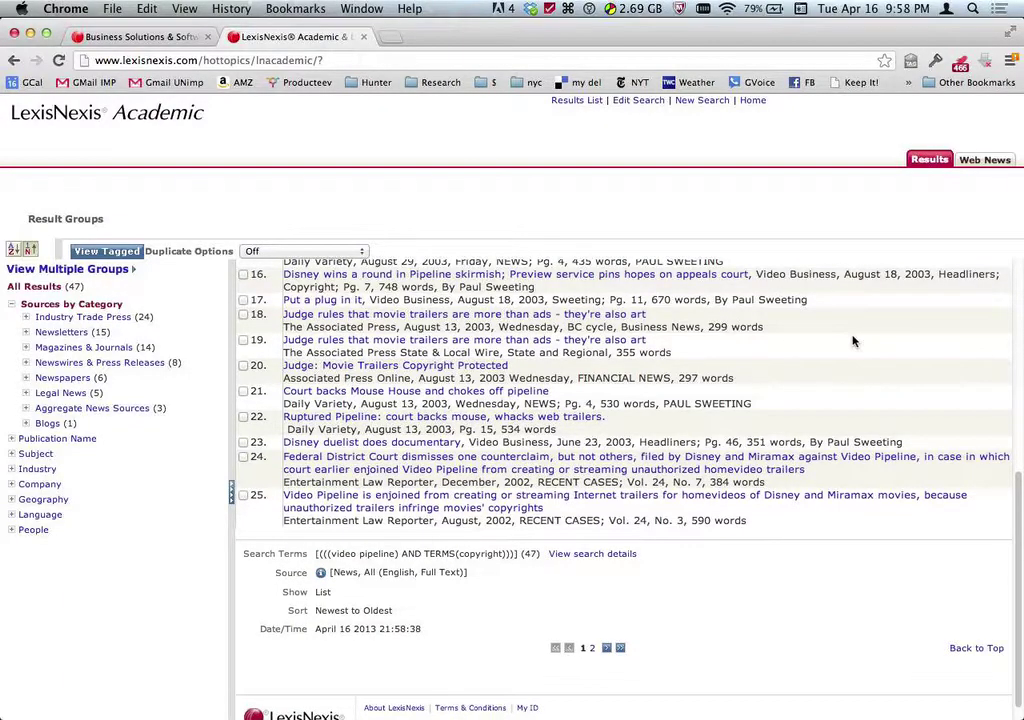
{"action": "scroll", "coordinate": [853, 340], "scroll_direction": "up", "scroll_amount": 5}
{"action": "scroll", "coordinate": [842, 338], "scroll_direction": "down", "scroll_amount": 5}
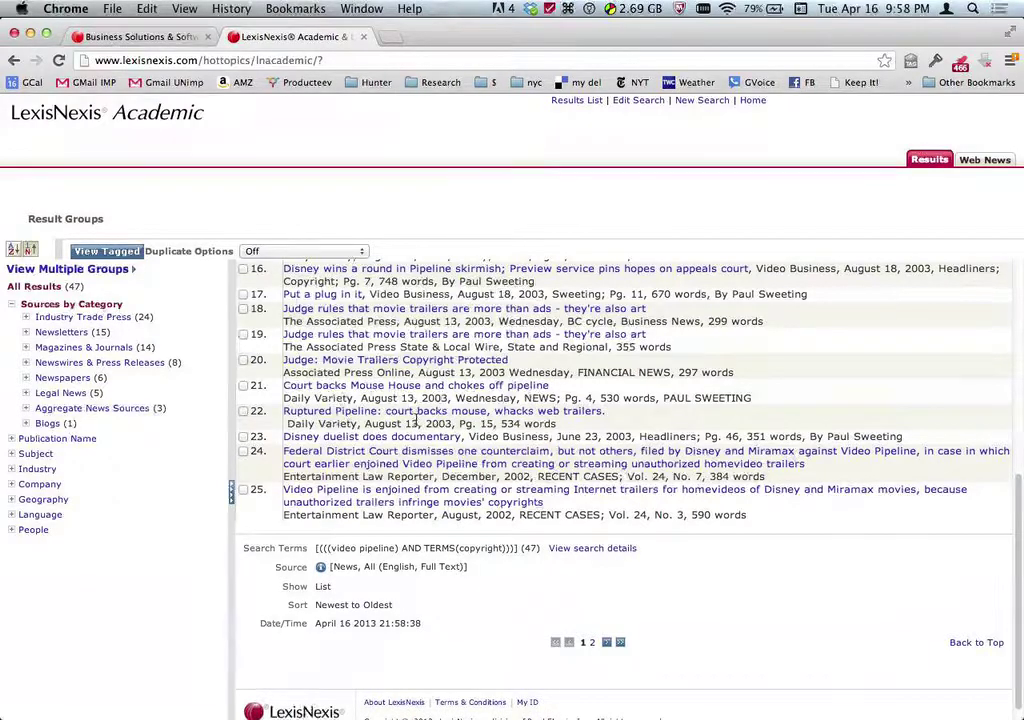
{"action": "left_click", "coordinate": [440, 412]}
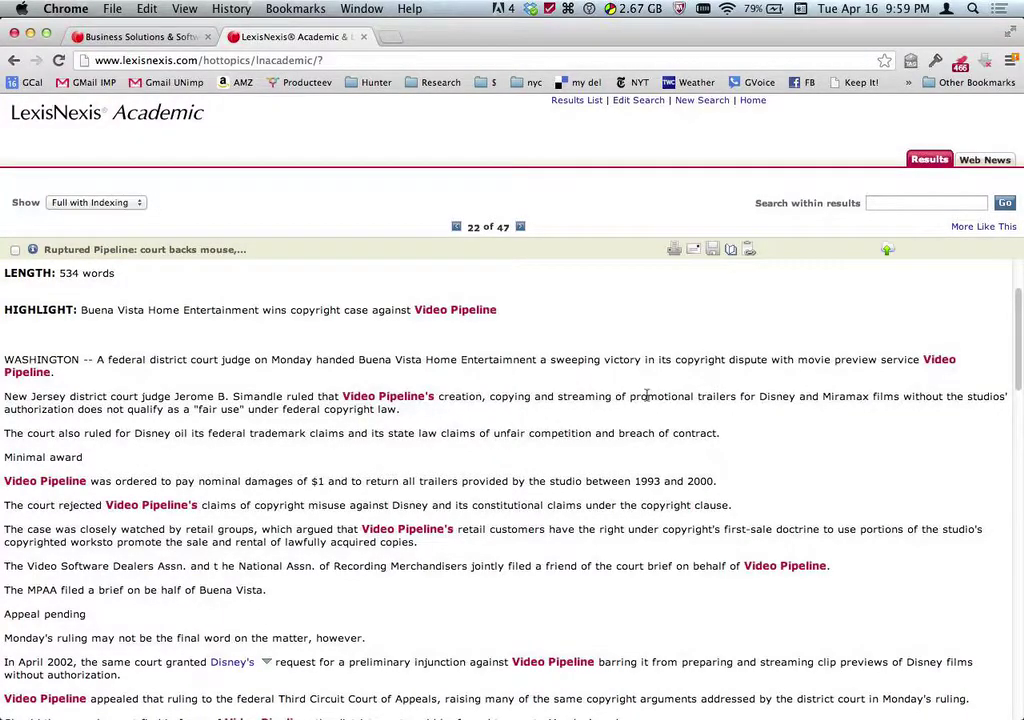
Start a new search from the Daily Variety article, enlarge the page text, and open the US Legal search form for Federal & State Cases
{"action": "scroll", "coordinate": [643, 400], "scroll_direction": "up", "scroll_amount": 3}
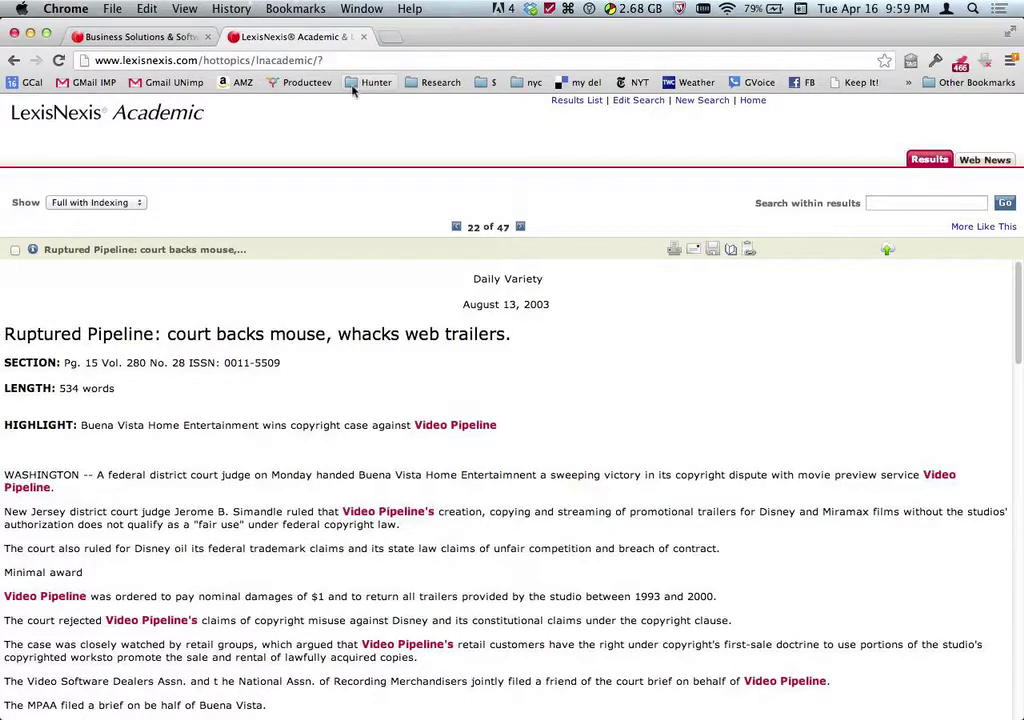
{"action": "left_click", "coordinate": [700, 101]}
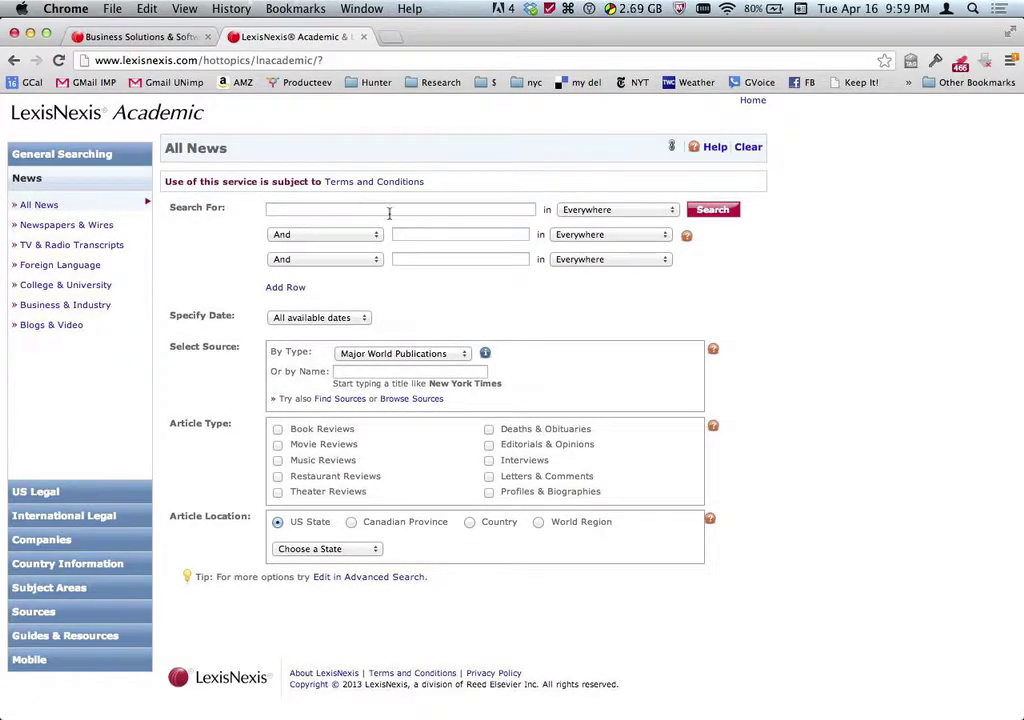
{"action": "left_click", "coordinate": [52, 492]}
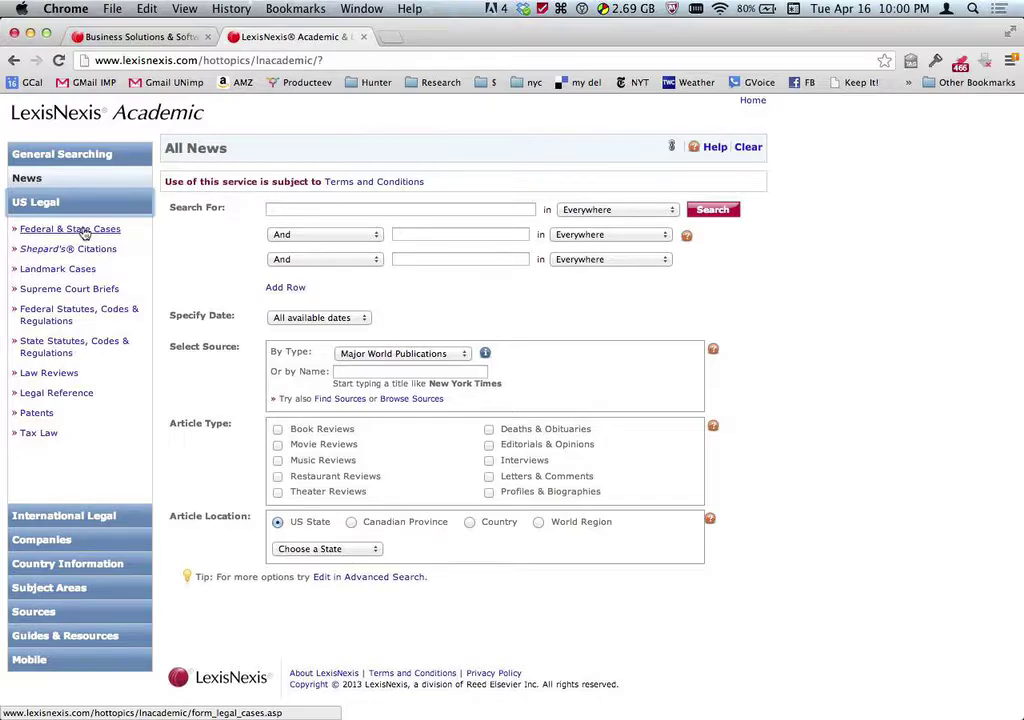
{"action": "key", "text": "super+equal"}
{"action": "key", "text": "super+equal"}
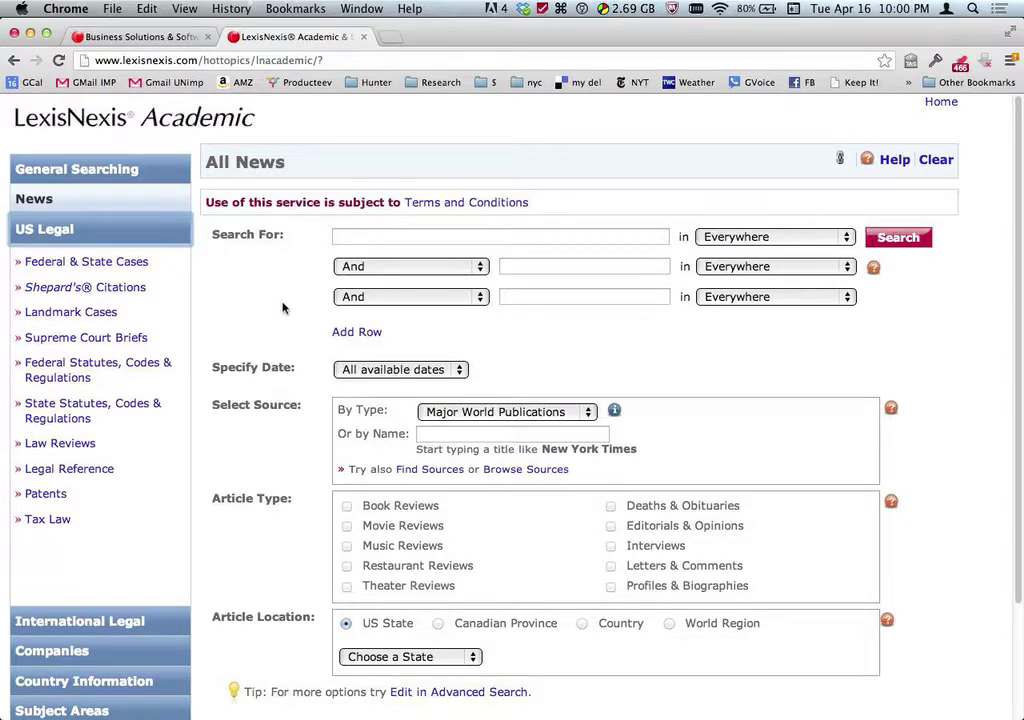
{"action": "left_click", "coordinate": [120, 261]}
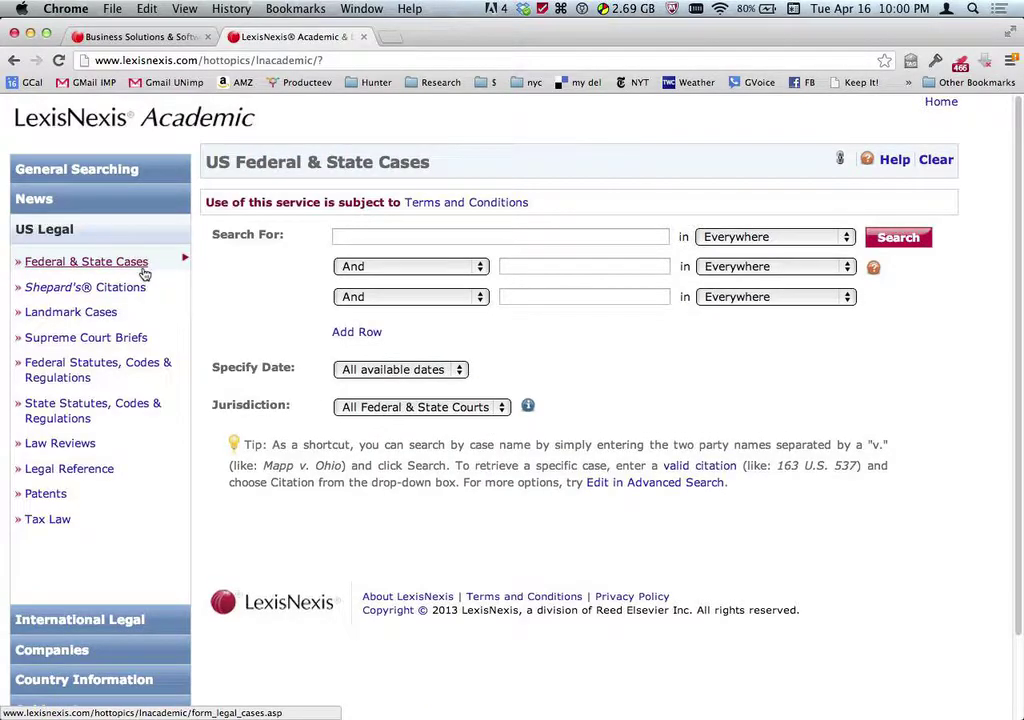
Search US Federal & State Cases for "342 f.3d 191" in the Citation field
{"action": "left_click", "coordinate": [515, 233]}
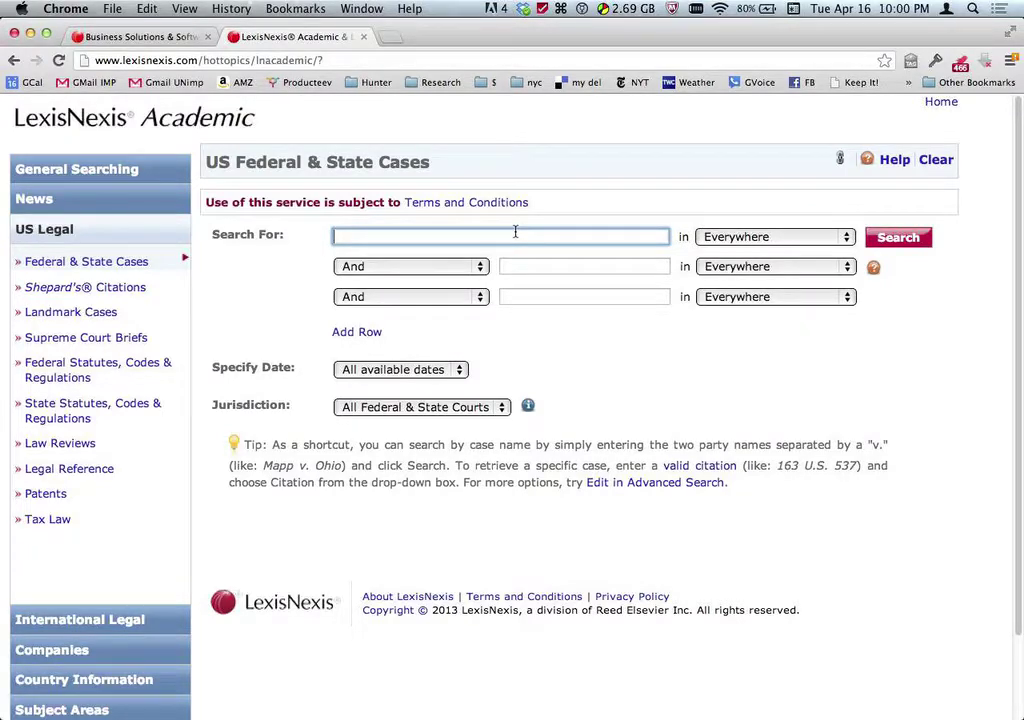
{"action": "type", "text": "342 f.3d 191"}
{"action": "left_click", "coordinate": [780, 241]}
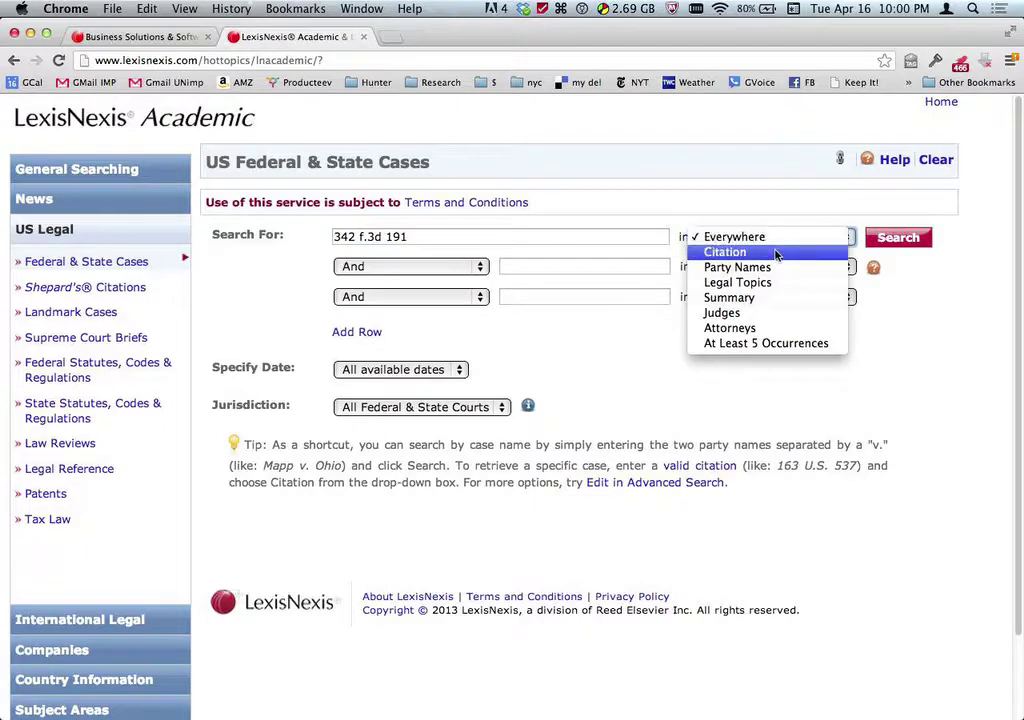
{"action": "left_click", "coordinate": [775, 252]}
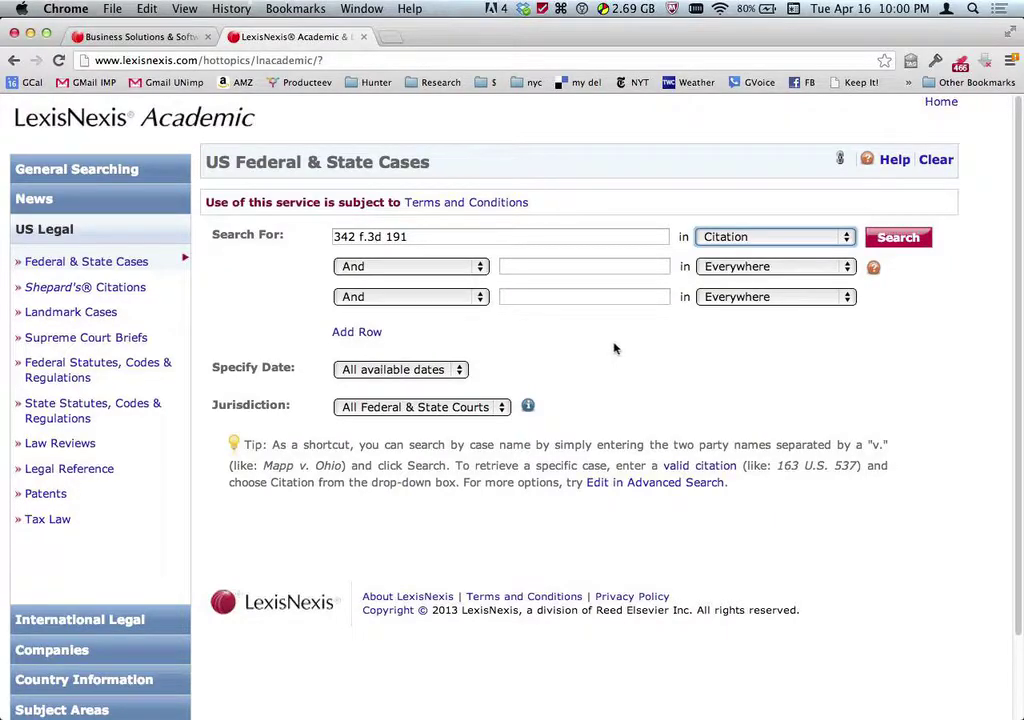
{"action": "left_click", "coordinate": [897, 243]}
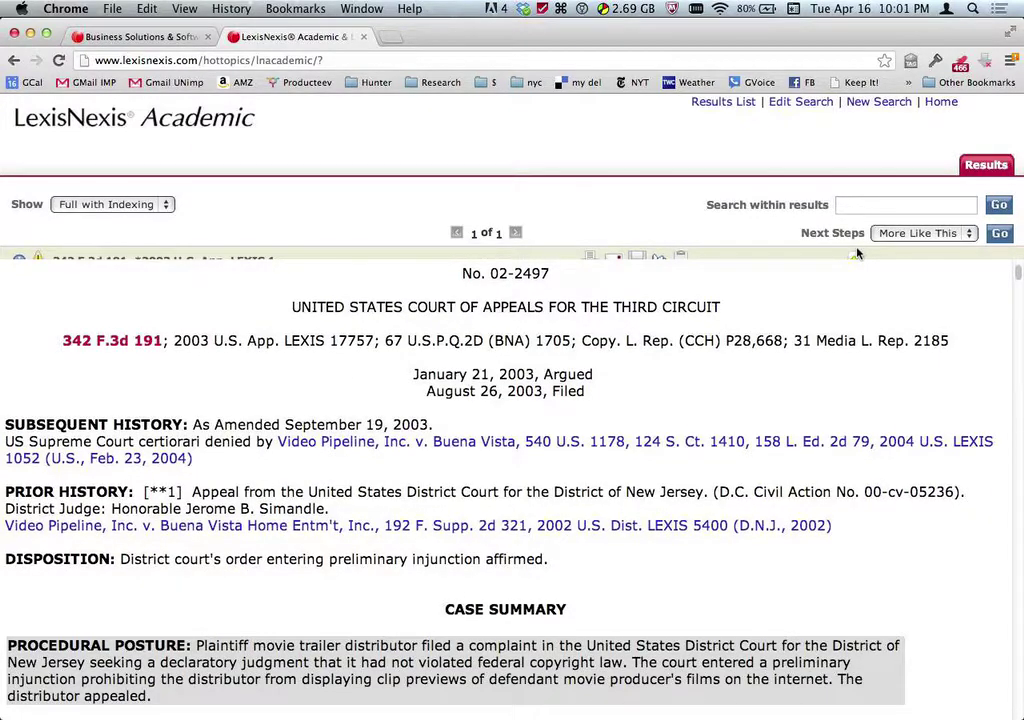
Examine the Video Pipeline v. Buena Vista case header, prior history, case summary, LexisNexis headnotes and related documents
{"action": "scroll", "coordinate": [826, 374], "scroll_direction": "up", "scroll_amount": 2}
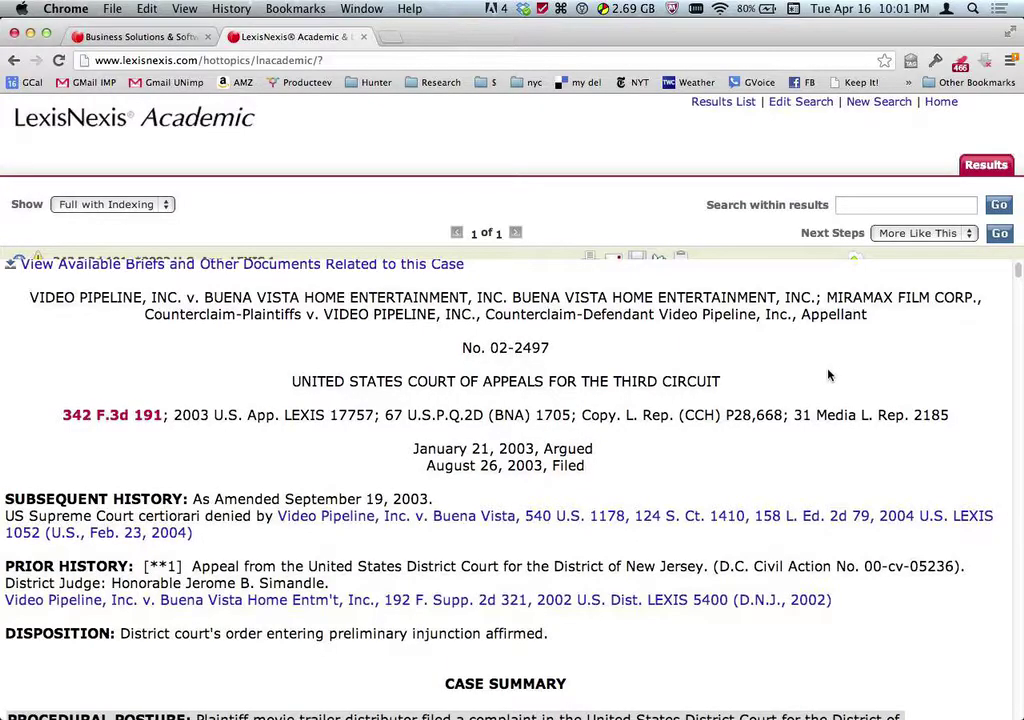
{"action": "scroll", "coordinate": [828, 375], "scroll_direction": "down", "scroll_amount": 8}
{"action": "scroll", "coordinate": [828, 374], "scroll_direction": "down", "scroll_amount": 20}
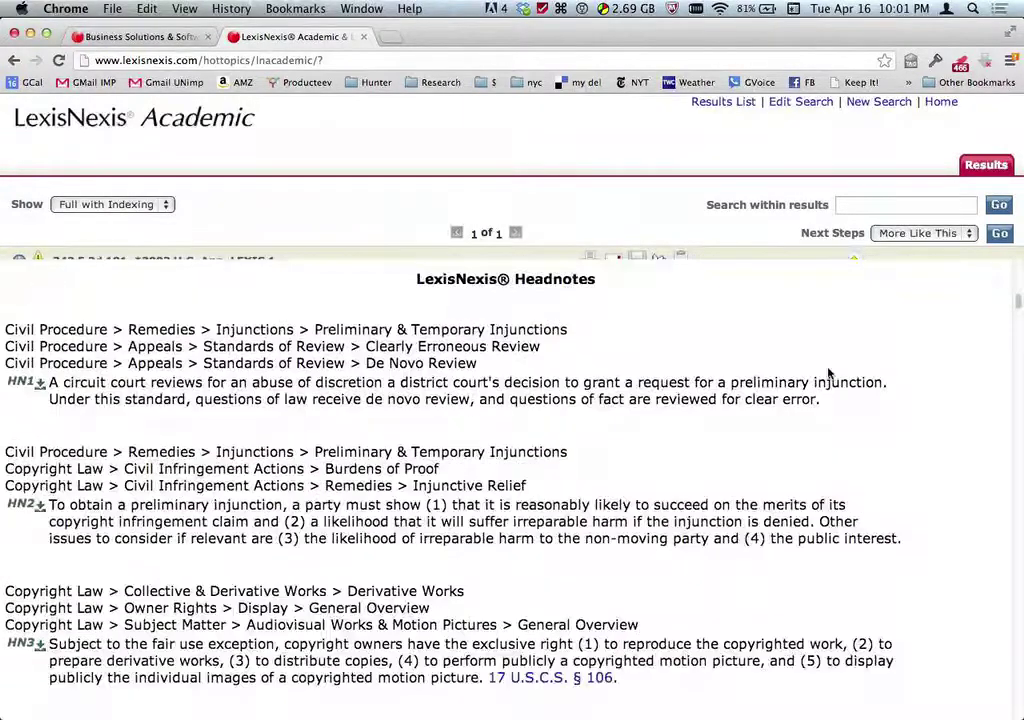
{"action": "scroll", "coordinate": [828, 373], "scroll_direction": "up", "scroll_amount": 20}
{"action": "scroll", "coordinate": [828, 372], "scroll_direction": "up", "scroll_amount": 3}
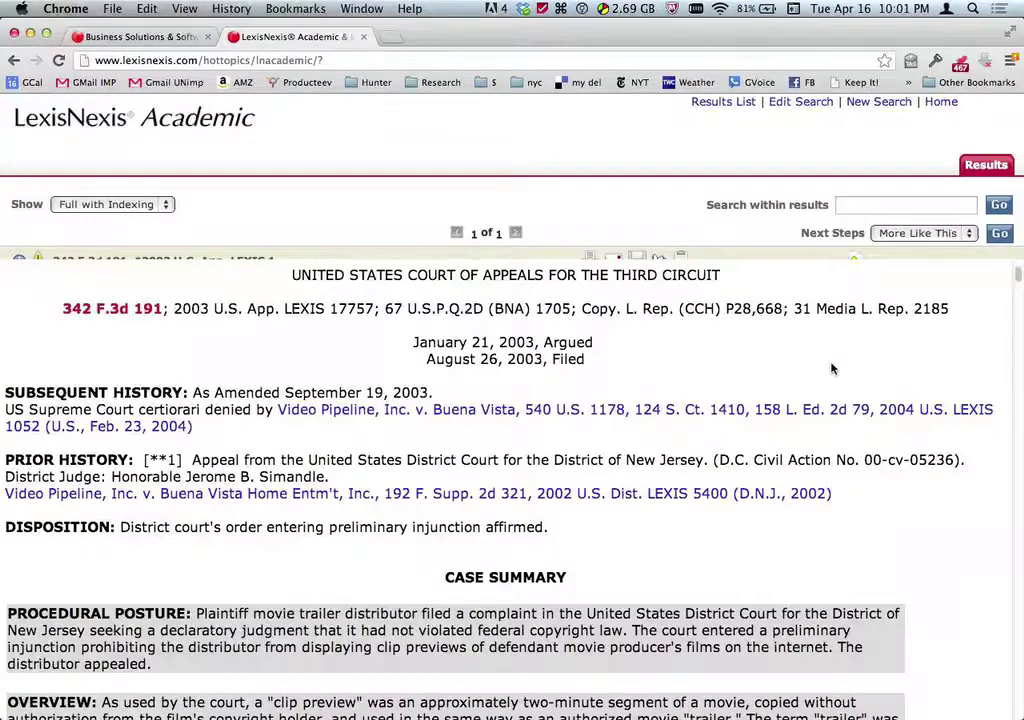
{"action": "scroll", "coordinate": [830, 368], "scroll_direction": "down", "scroll_amount": 6}
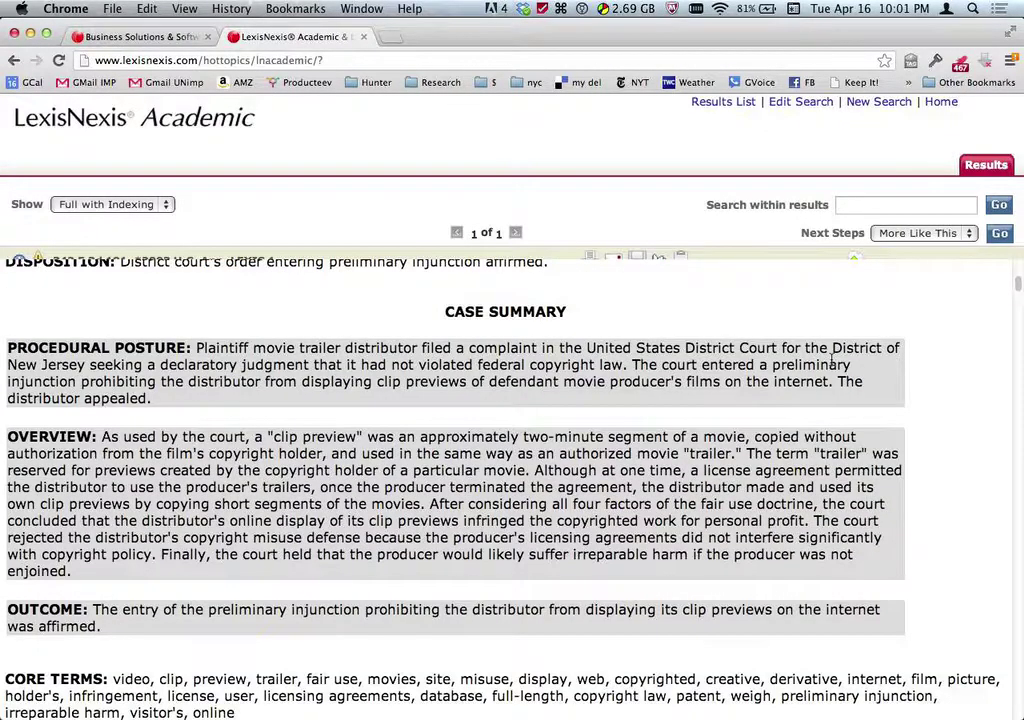
{"action": "scroll", "coordinate": [832, 366], "scroll_direction": "up", "scroll_amount": 4}
{"action": "scroll", "coordinate": [831, 363], "scroll_direction": "down", "scroll_amount": 12}
{"action": "scroll", "coordinate": [830, 364], "scroll_direction": "down", "scroll_amount": 15}
{"action": "scroll", "coordinate": [830, 366], "scroll_direction": "down", "scroll_amount": 15}
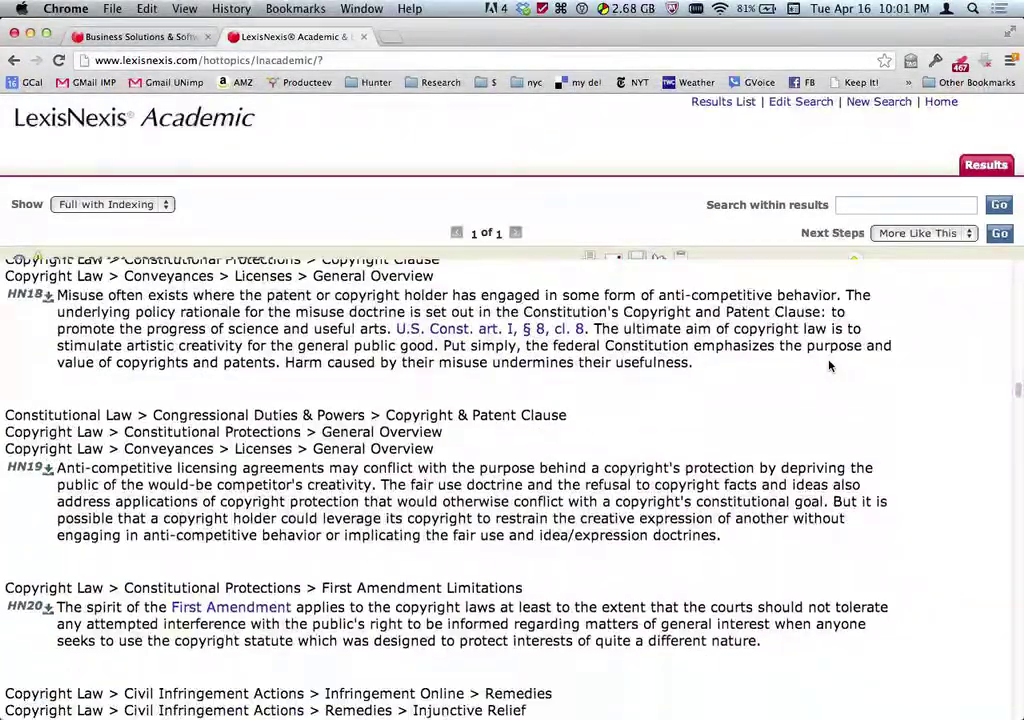
{"action": "scroll", "coordinate": [829, 366], "scroll_direction": "down", "scroll_amount": 4}
{"action": "scroll", "coordinate": [829, 366], "scroll_direction": "down", "scroll_amount": 3}
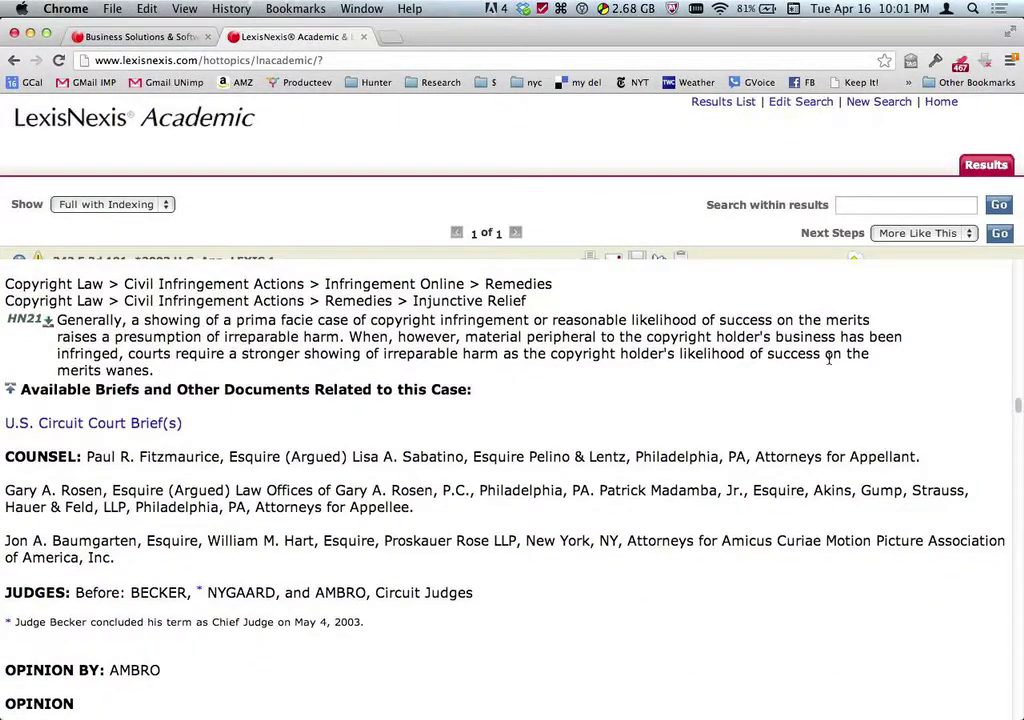
Read the start of the court's opinion, including its introduction, footnotes and Background section, down to the Discussion heading
{"action": "scroll", "coordinate": [829, 366], "scroll_direction": "down", "scroll_amount": 5}
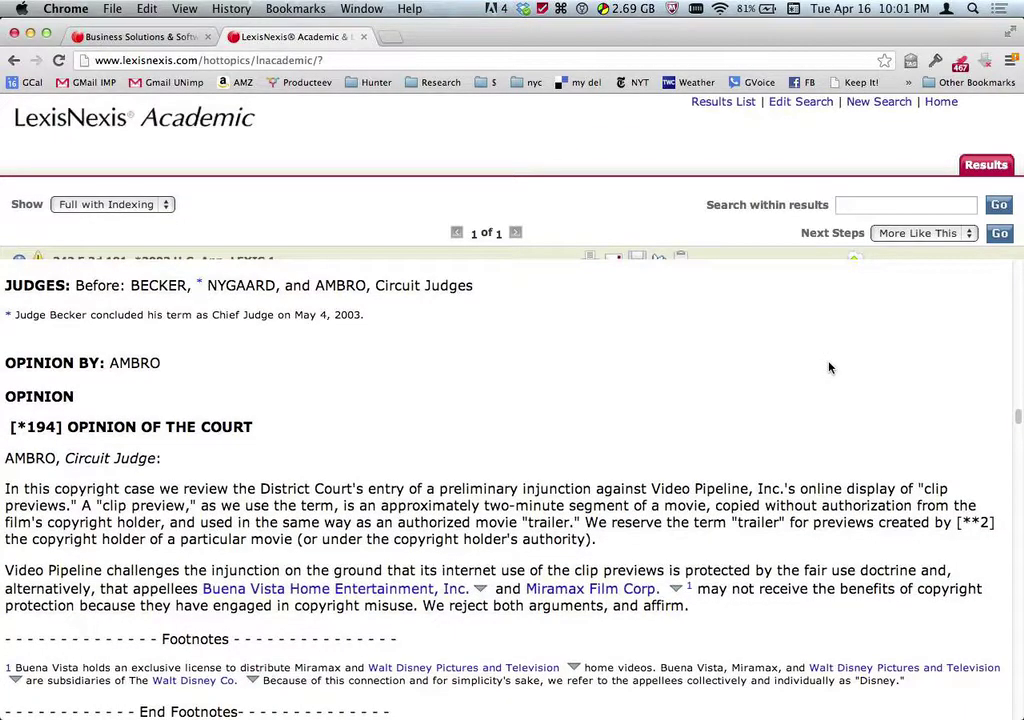
{"action": "scroll", "coordinate": [829, 367], "scroll_direction": "down", "scroll_amount": 3}
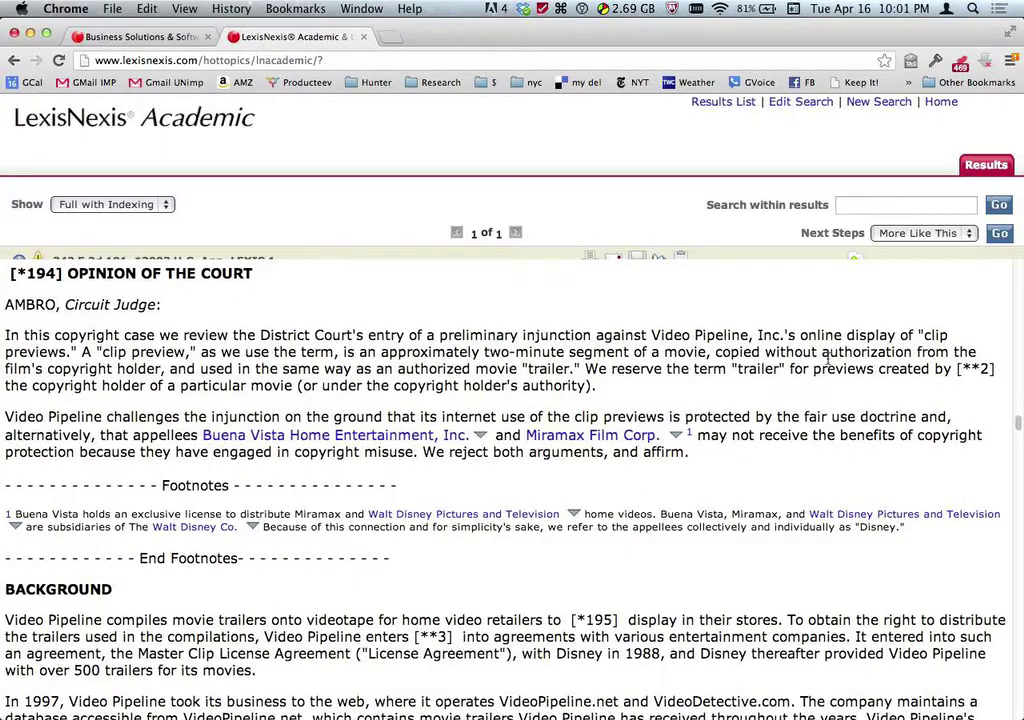
{"action": "scroll", "coordinate": [829, 362], "scroll_direction": "down", "scroll_amount": 2}
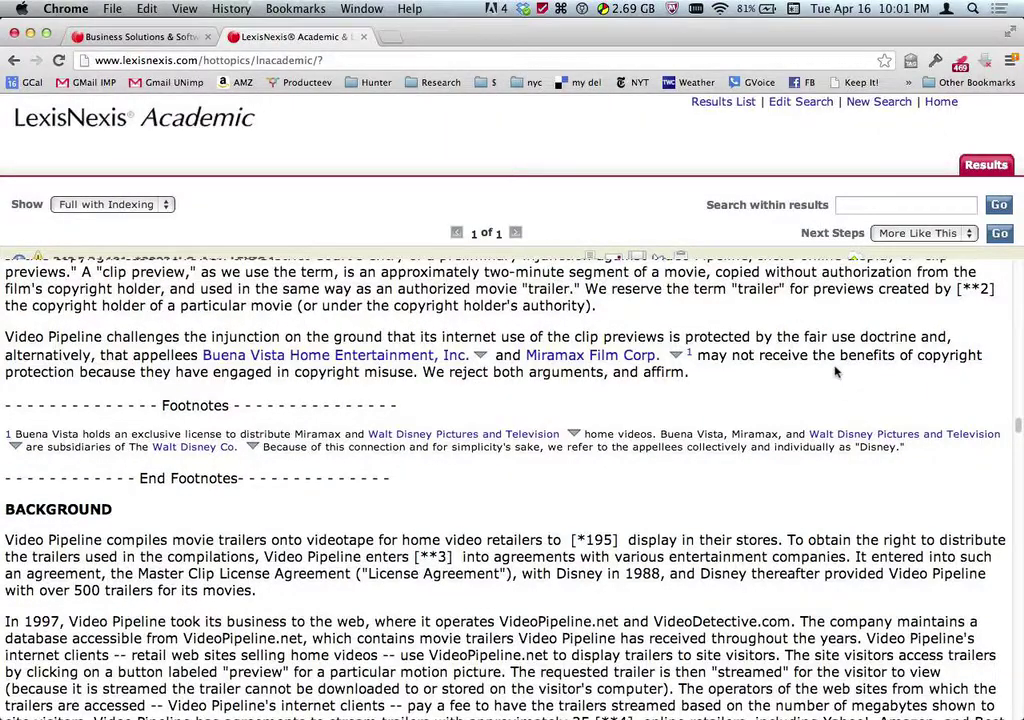
{"action": "scroll", "coordinate": [835, 372], "scroll_direction": "up", "scroll_amount": 3}
{"action": "scroll", "coordinate": [834, 372], "scroll_direction": "down", "scroll_amount": 3}
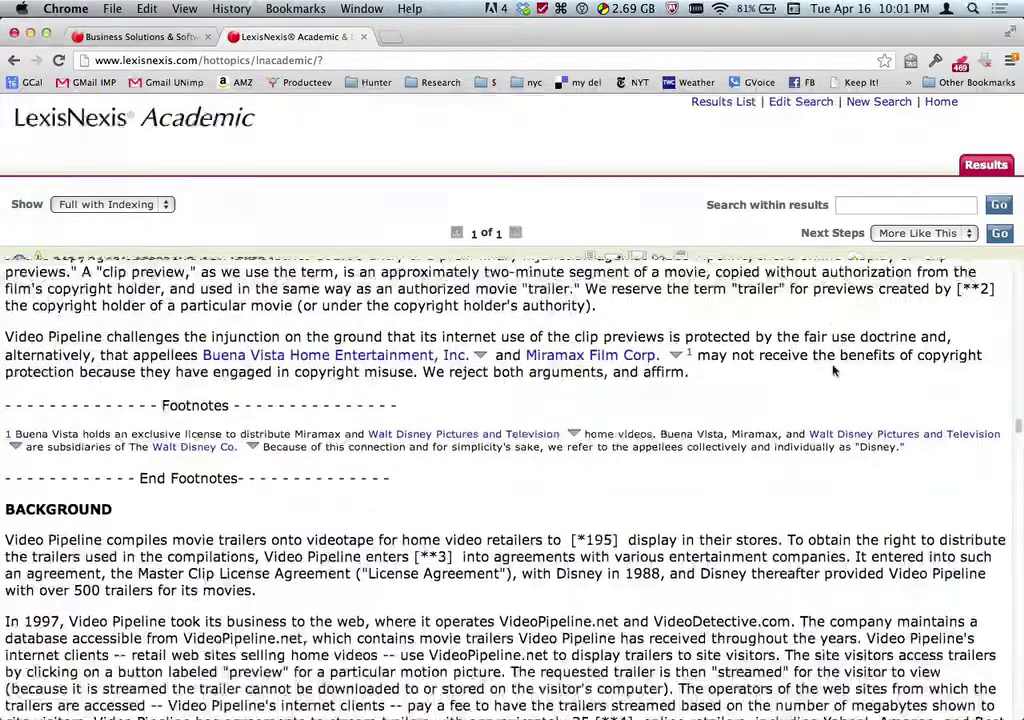
{"action": "scroll", "coordinate": [834, 372], "scroll_direction": "down", "scroll_amount": 3}
{"action": "scroll", "coordinate": [834, 370], "scroll_direction": "up", "scroll_amount": 5}
{"action": "scroll", "coordinate": [834, 364], "scroll_direction": "down", "scroll_amount": 15}
{"action": "scroll", "coordinate": [838, 364], "scroll_direction": "down", "scroll_amount": 10}
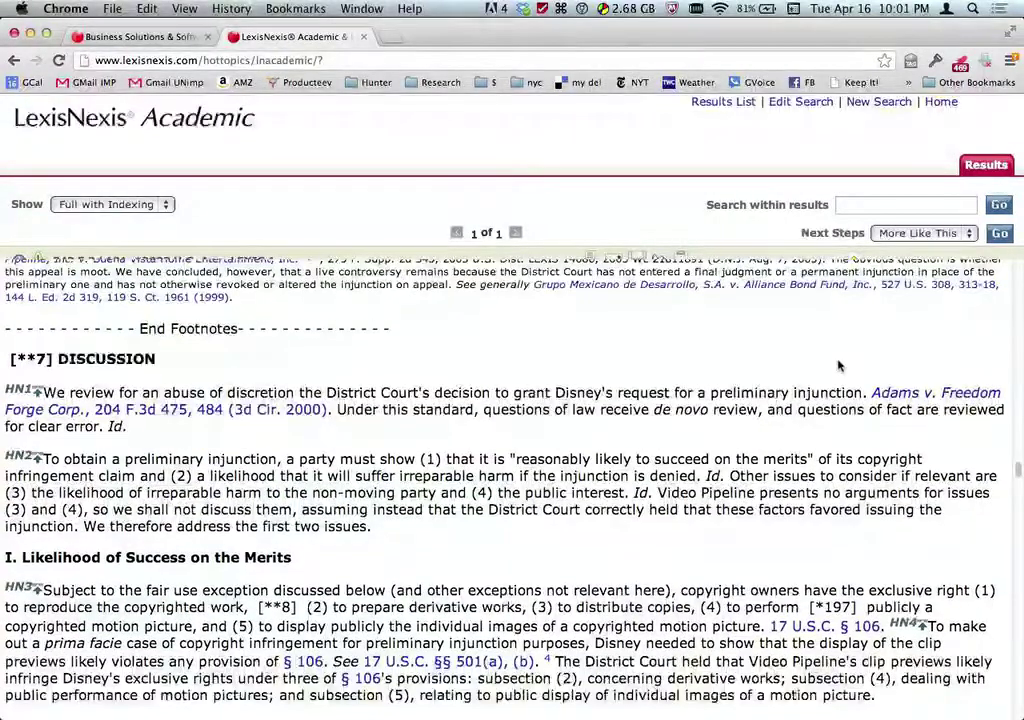
Read the Likelihood of Success on the Merits section and the list of four factors under A. Fair Use
{"action": "scroll", "coordinate": [838, 366], "scroll_direction": "down", "scroll_amount": 3}
{"action": "scroll", "coordinate": [838, 364], "scroll_direction": "down", "scroll_amount": 2}
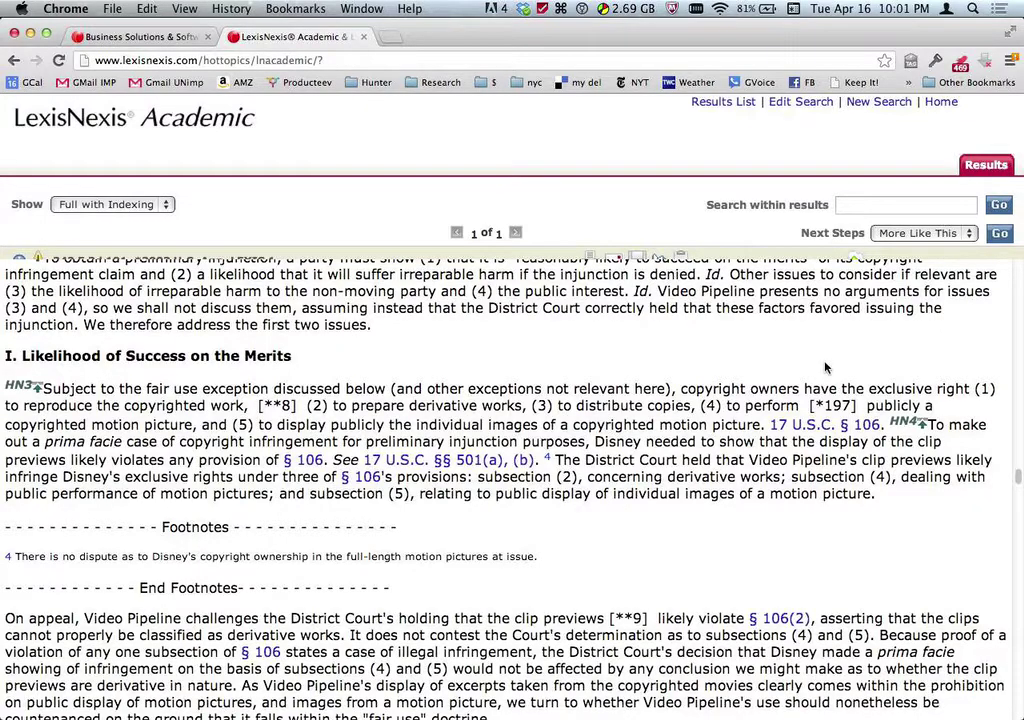
{"action": "scroll", "coordinate": [826, 368], "scroll_direction": "down", "scroll_amount": 6}
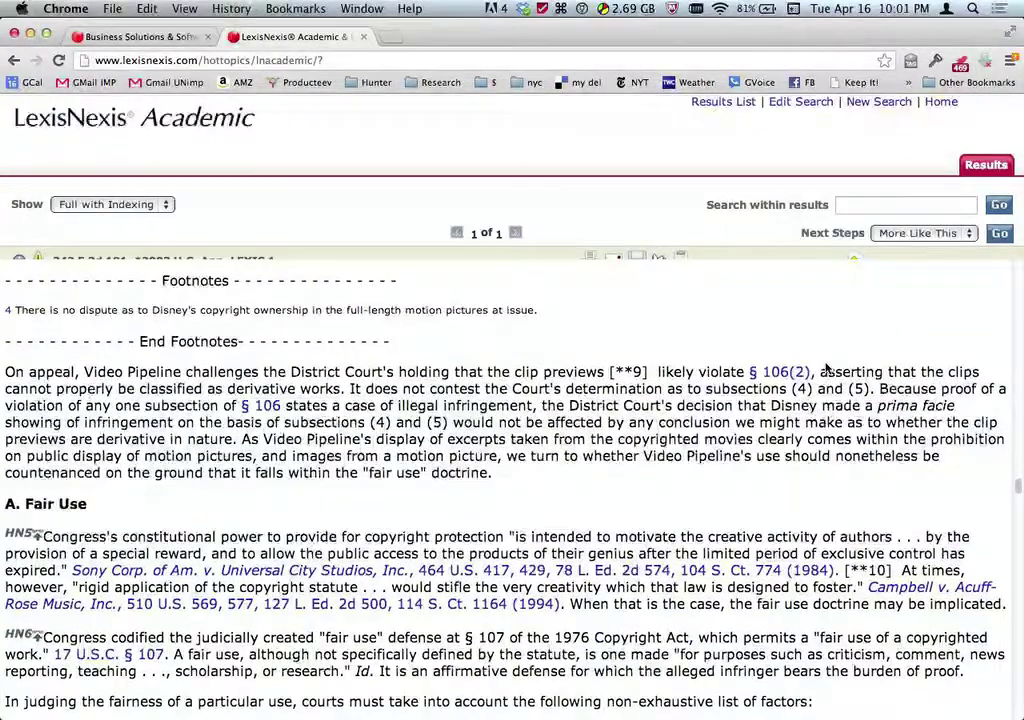
{"action": "scroll", "coordinate": [826, 368], "scroll_direction": "up", "scroll_amount": 4}
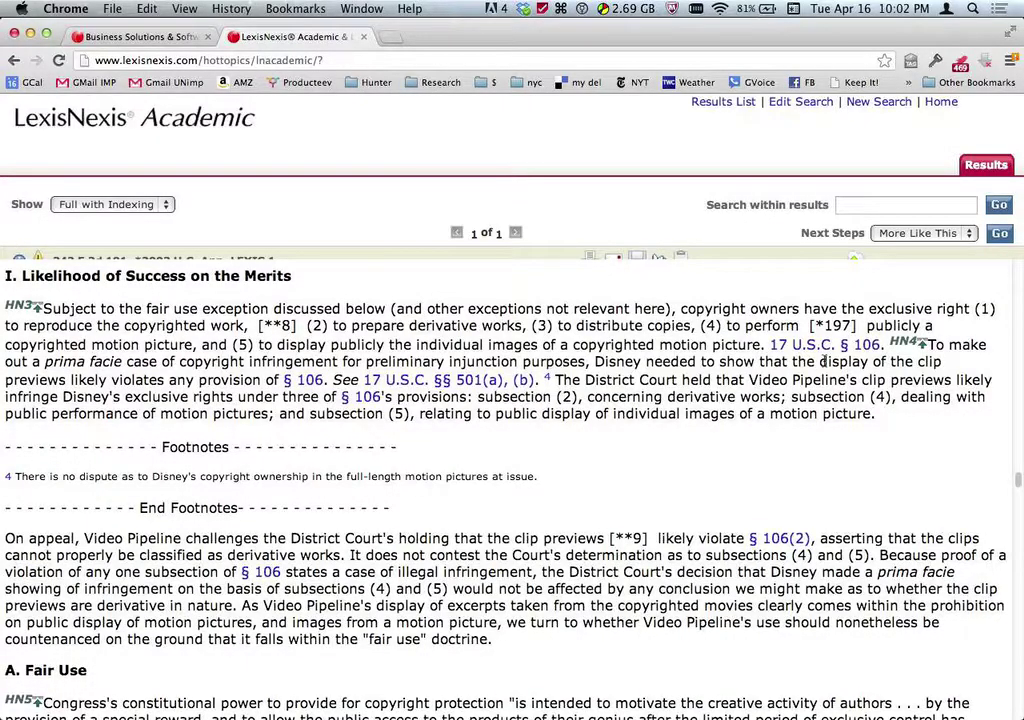
{"action": "scroll", "coordinate": [823, 361], "scroll_direction": "down", "scroll_amount": 3}
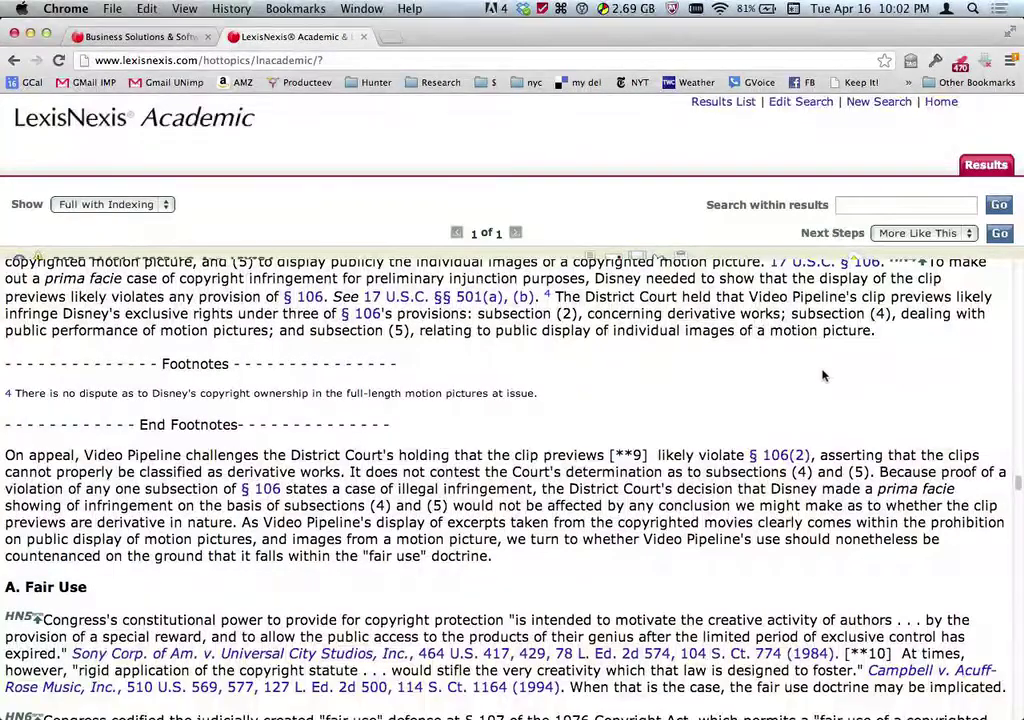
{"action": "scroll", "coordinate": [820, 371], "scroll_direction": "down", "scroll_amount": 2}
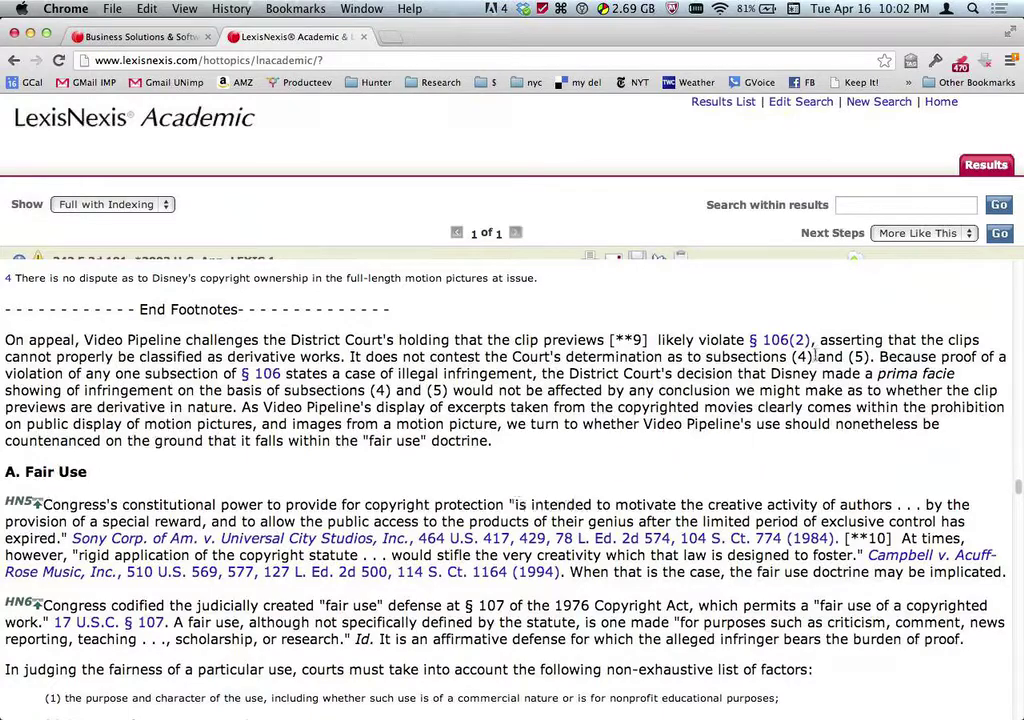
{"action": "scroll", "coordinate": [818, 360], "scroll_direction": "down", "scroll_amount": 5}
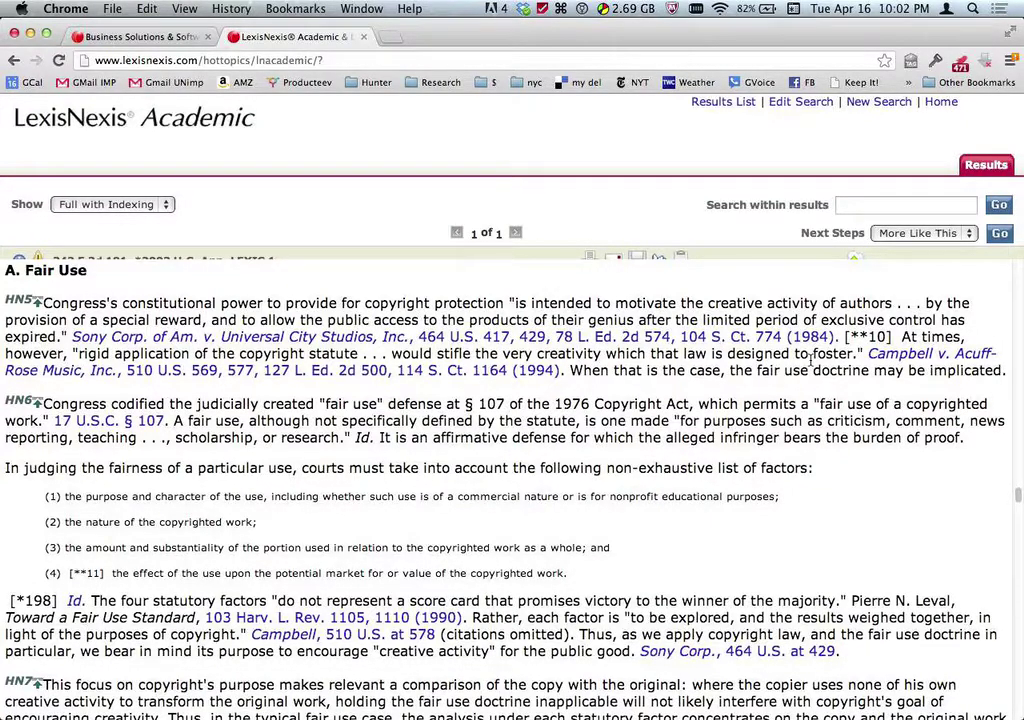
{"action": "scroll", "coordinate": [740, 432], "scroll_direction": "down", "scroll_amount": 2}
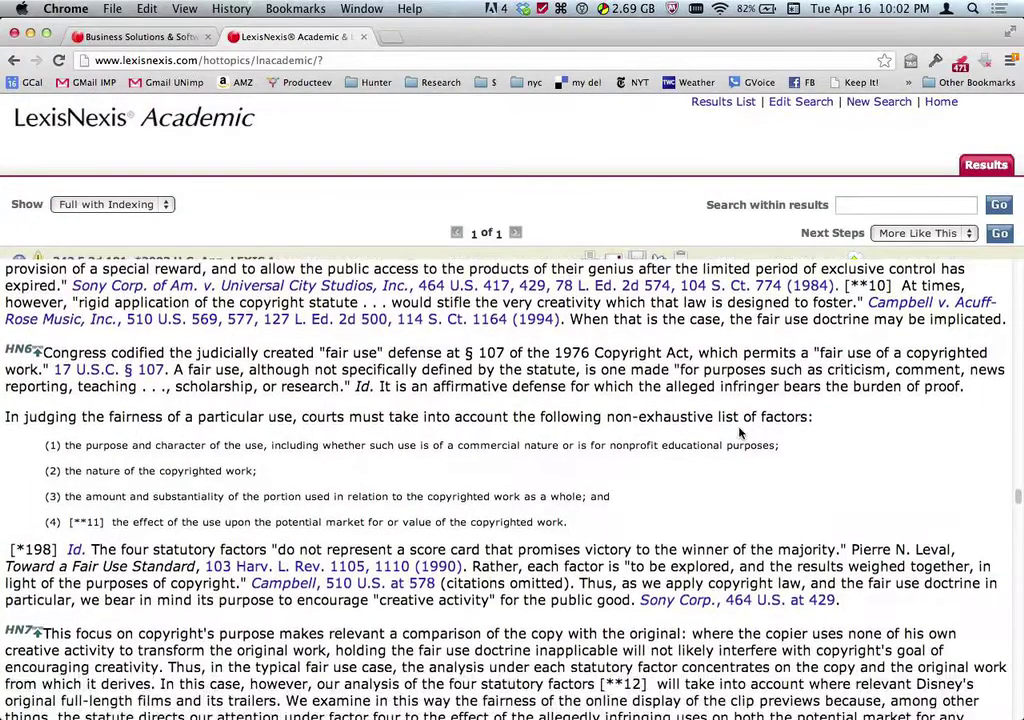
Read the court's analysis of the first fair use factor, Purpose and Character of the Use, with its footnotes
{"action": "scroll", "coordinate": [740, 432], "scroll_direction": "down", "scroll_amount": 5}
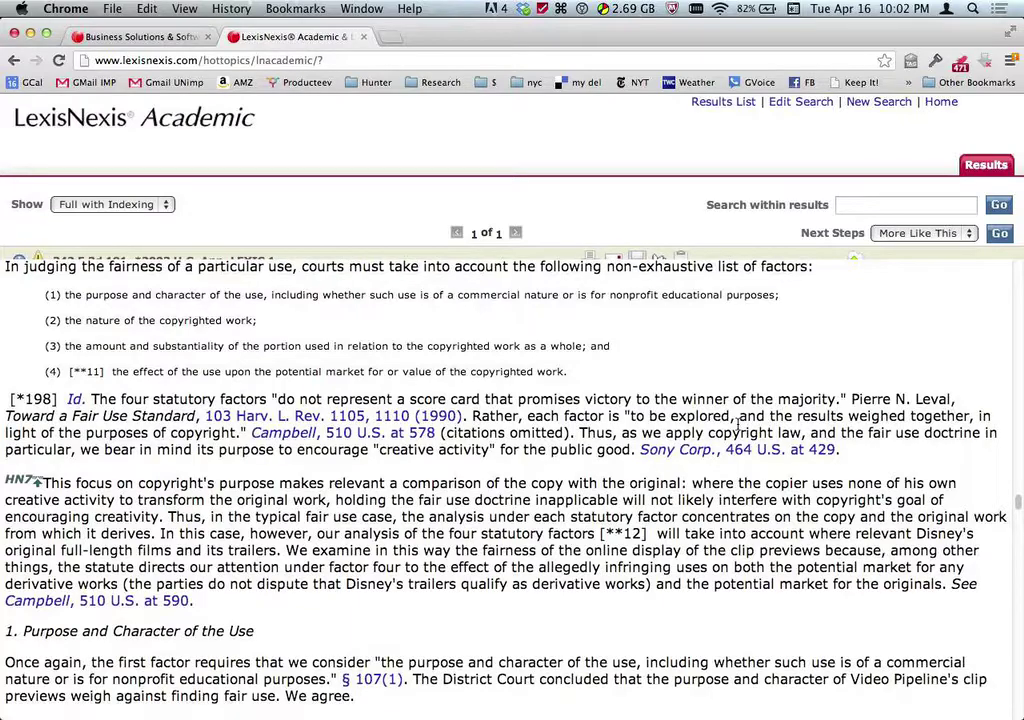
{"action": "scroll", "coordinate": [738, 425], "scroll_direction": "down", "scroll_amount": 3}
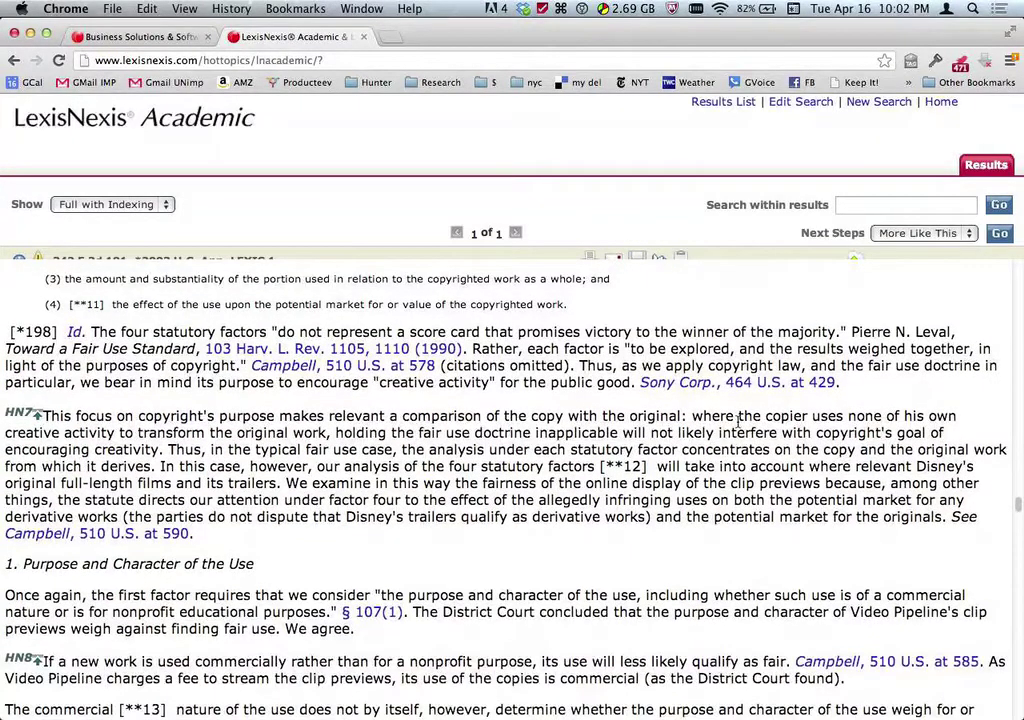
{"action": "scroll", "coordinate": [738, 425], "scroll_direction": "down", "scroll_amount": 1}
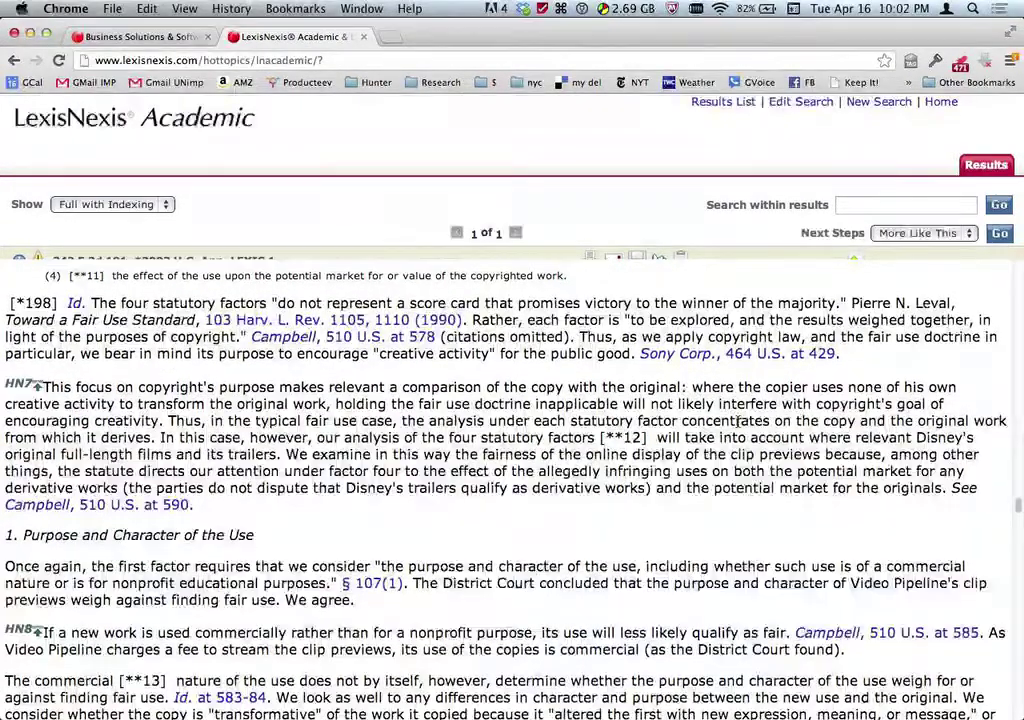
{"action": "scroll", "coordinate": [738, 425], "scroll_direction": "down", "scroll_amount": 7}
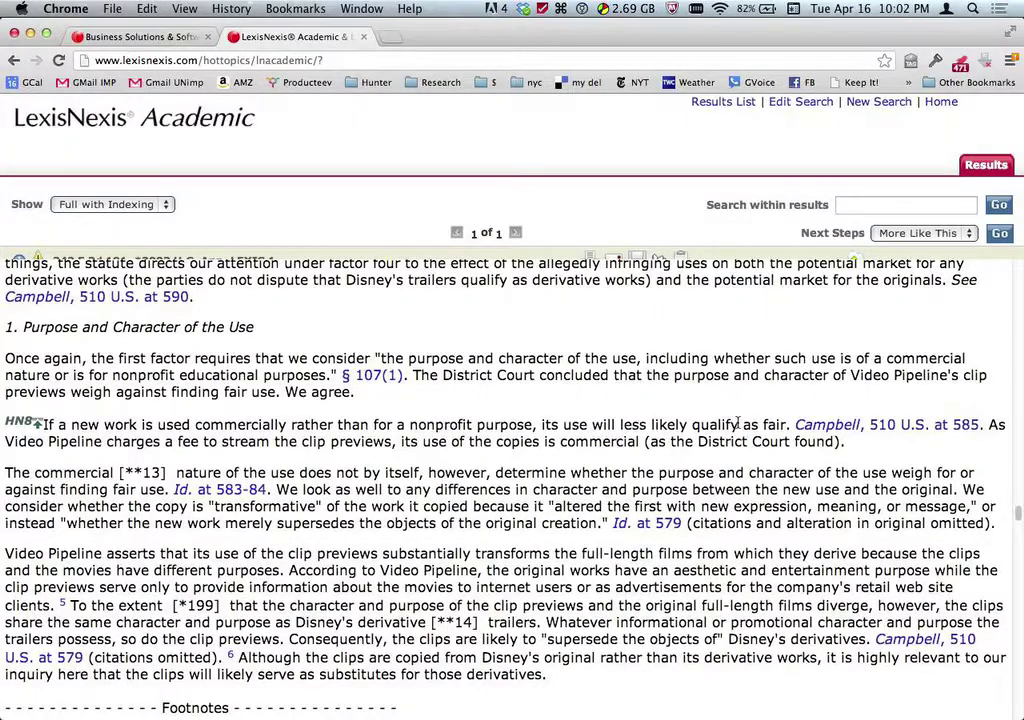
{"action": "scroll", "coordinate": [738, 424], "scroll_direction": "down", "scroll_amount": 5}
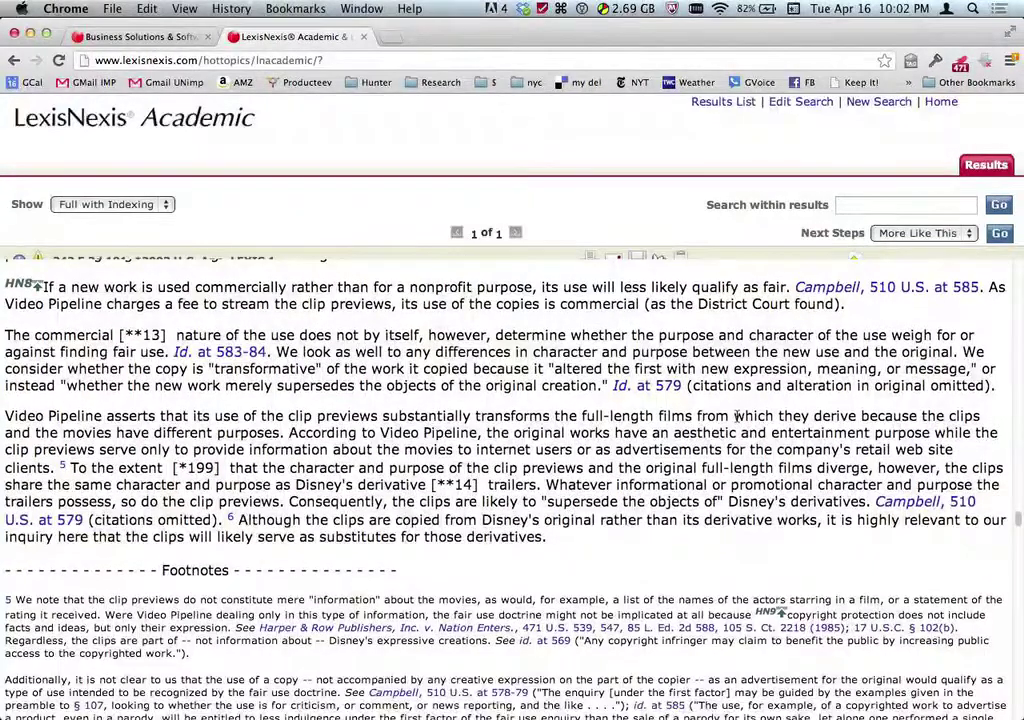
{"action": "scroll", "coordinate": [738, 415], "scroll_direction": "down", "scroll_amount": 5}
{"action": "scroll", "coordinate": [738, 418], "scroll_direction": "down", "scroll_amount": 1}
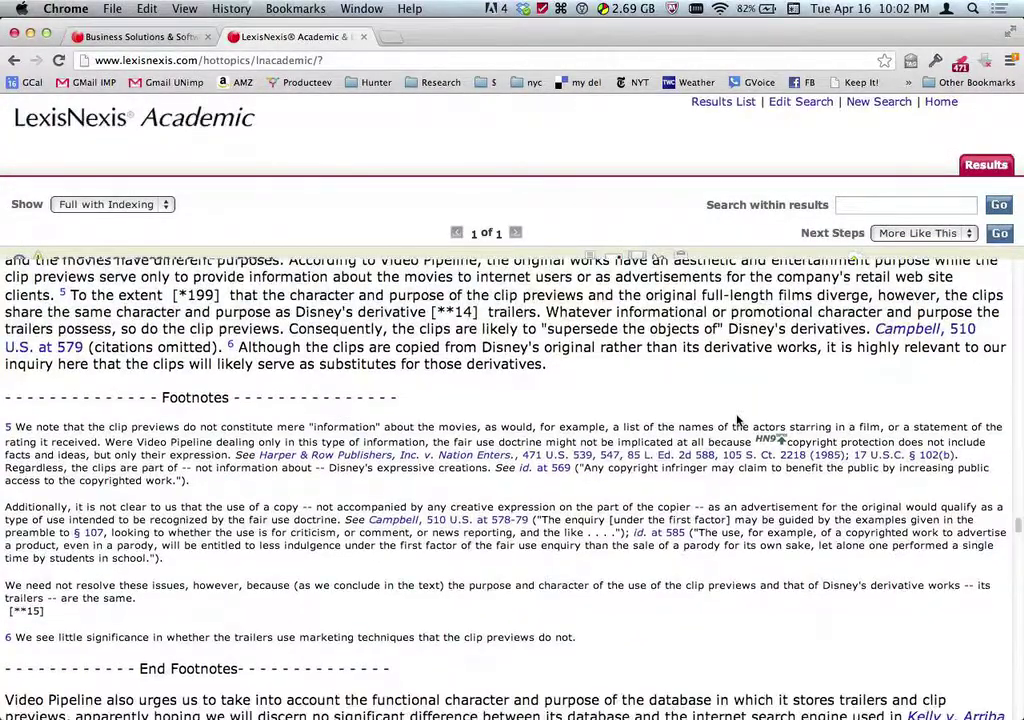
{"action": "scroll", "coordinate": [738, 420], "scroll_direction": "down", "scroll_amount": 1}
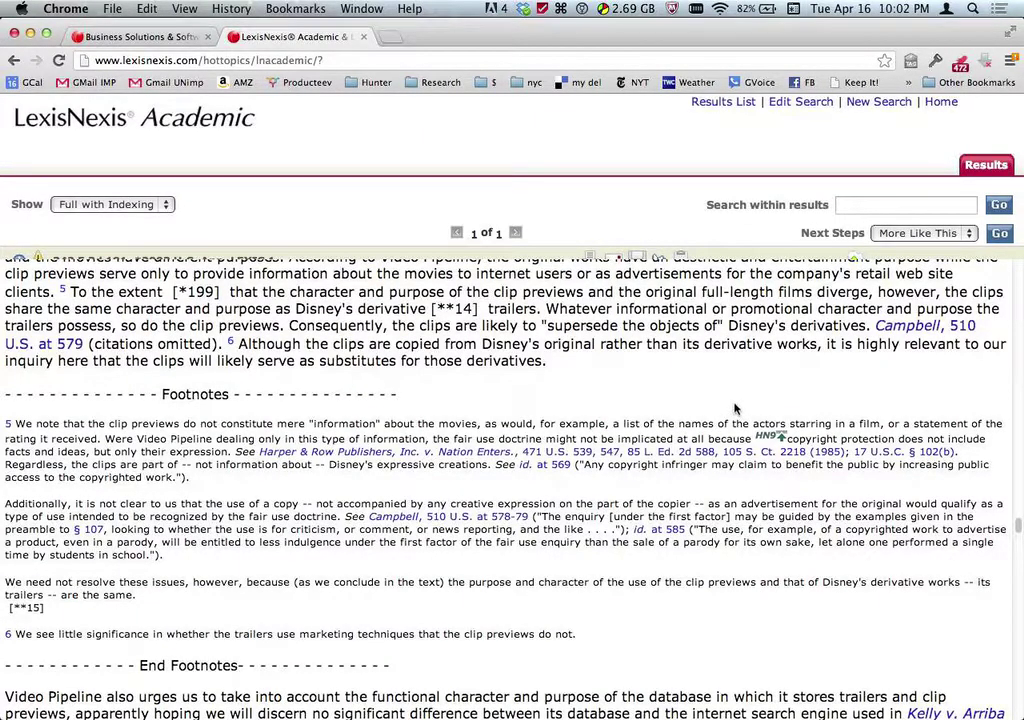
{"action": "scroll", "coordinate": [735, 408], "scroll_direction": "down", "scroll_amount": 5}
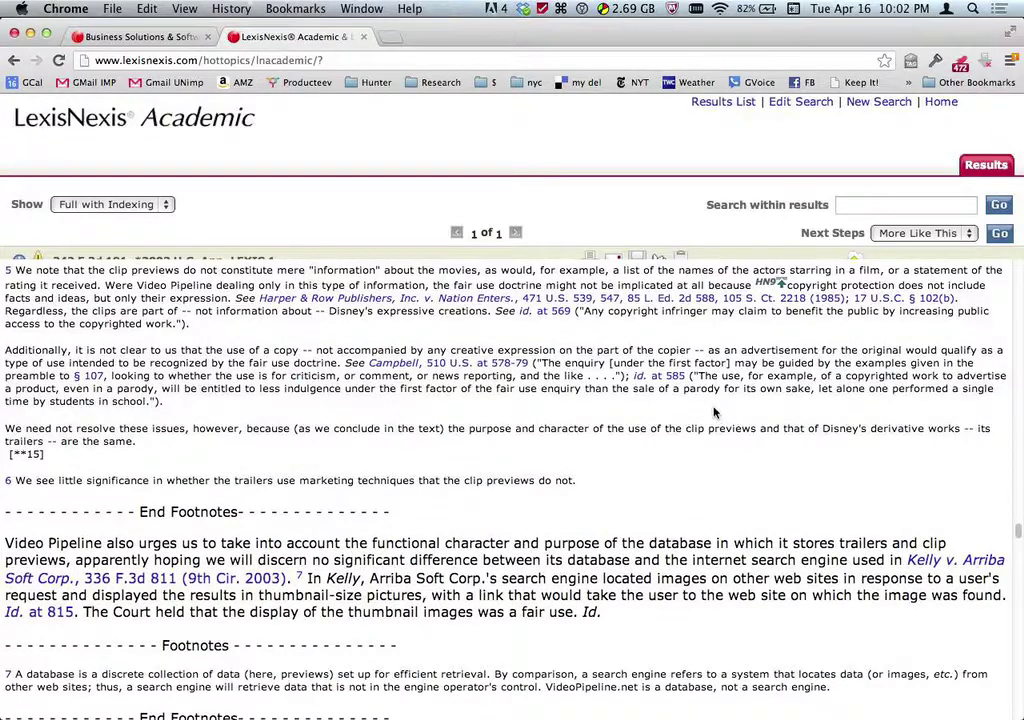
Read the rest of the first-factor analysis, covering the Kelly v. Arriba Soft comparison and the clip previews' creative contribution
{"action": "scroll", "coordinate": [714, 410], "scroll_direction": "down", "scroll_amount": 2}
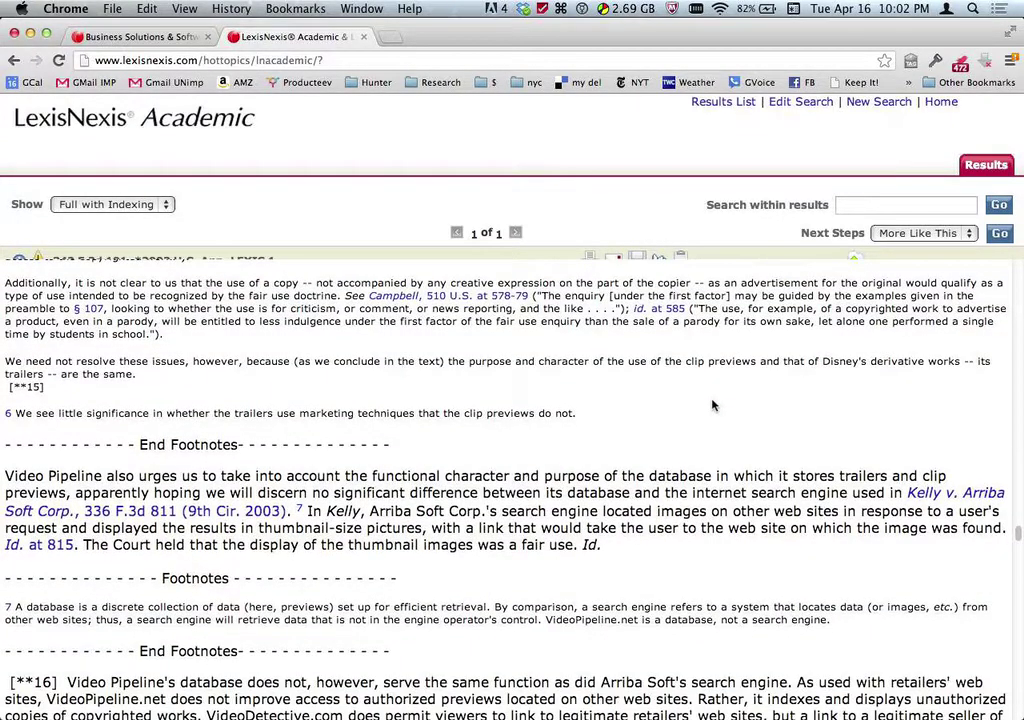
{"action": "scroll", "coordinate": [714, 405], "scroll_direction": "down", "scroll_amount": 2}
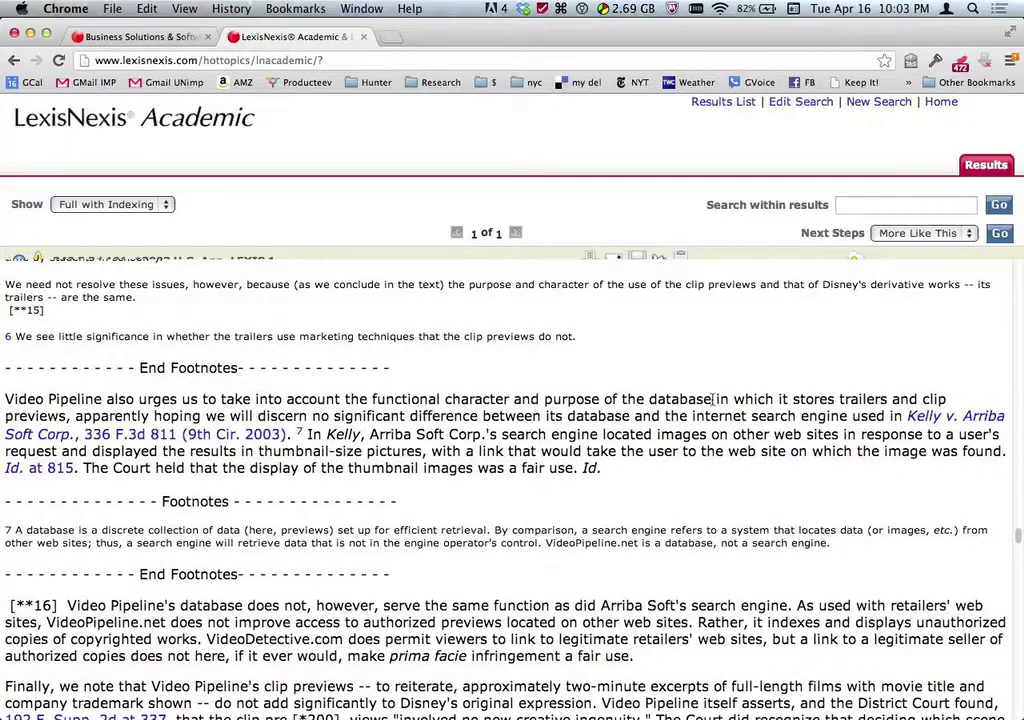
{"action": "scroll", "coordinate": [713, 399], "scroll_direction": "down", "scroll_amount": 7}
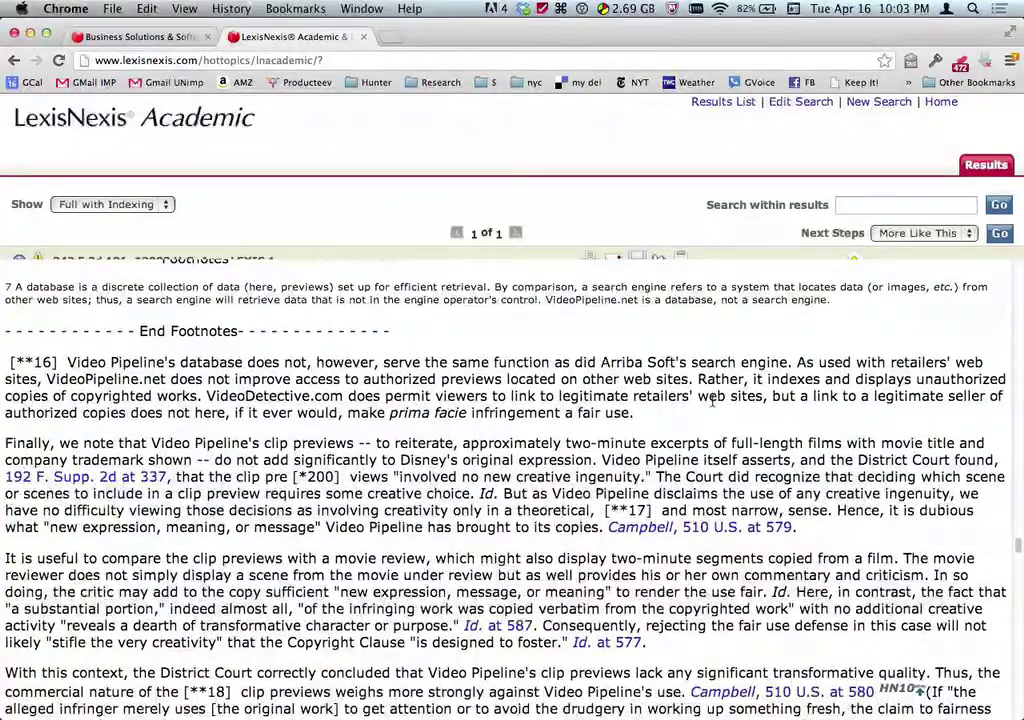
{"action": "scroll", "coordinate": [713, 400], "scroll_direction": "down", "scroll_amount": 2}
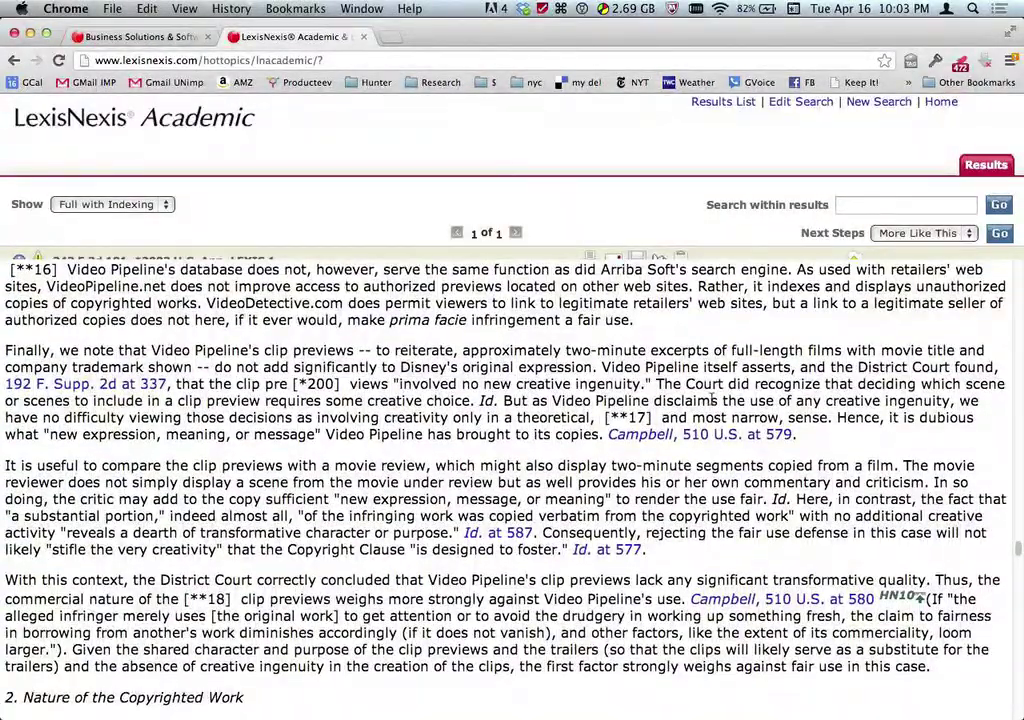
{"action": "scroll", "coordinate": [713, 400], "scroll_direction": "down", "scroll_amount": 6}
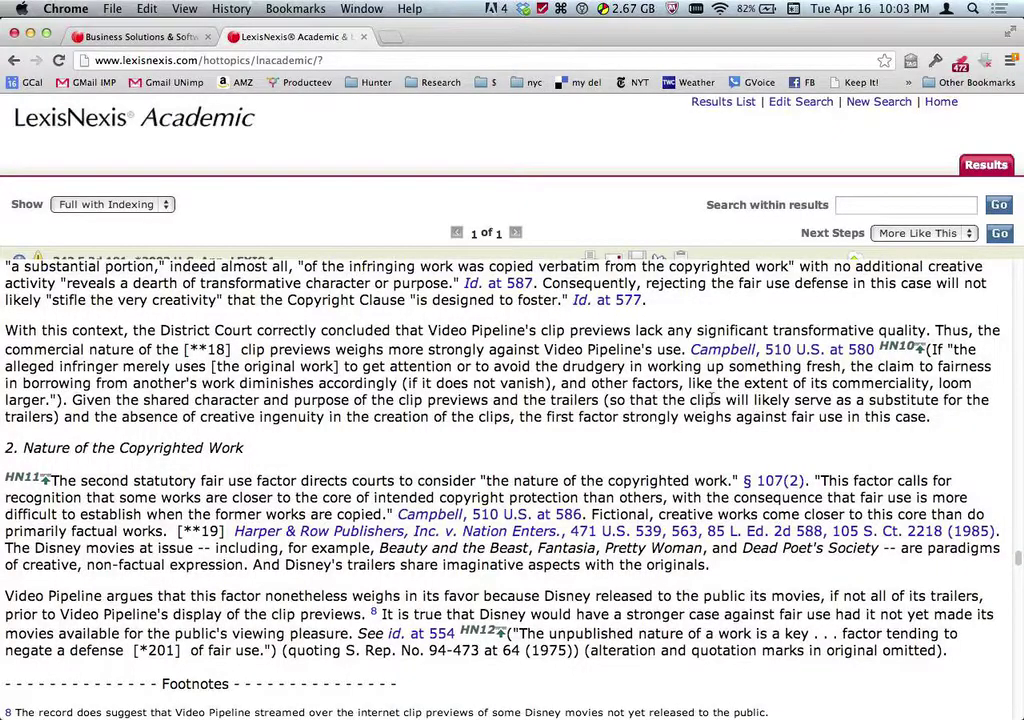
Read the court's analysis of the second, third and fourth fair use factors, including the discussion of market harm and value
{"action": "scroll", "coordinate": [713, 400], "scroll_direction": "down", "scroll_amount": 10}
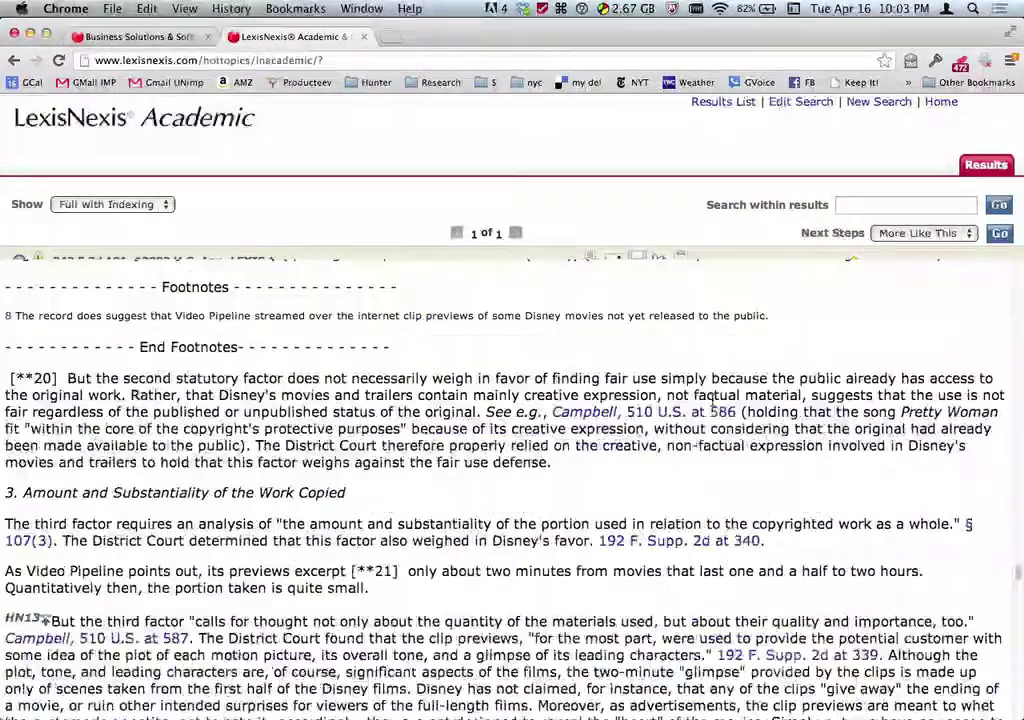
{"action": "scroll", "coordinate": [713, 400], "scroll_direction": "down", "scroll_amount": 3}
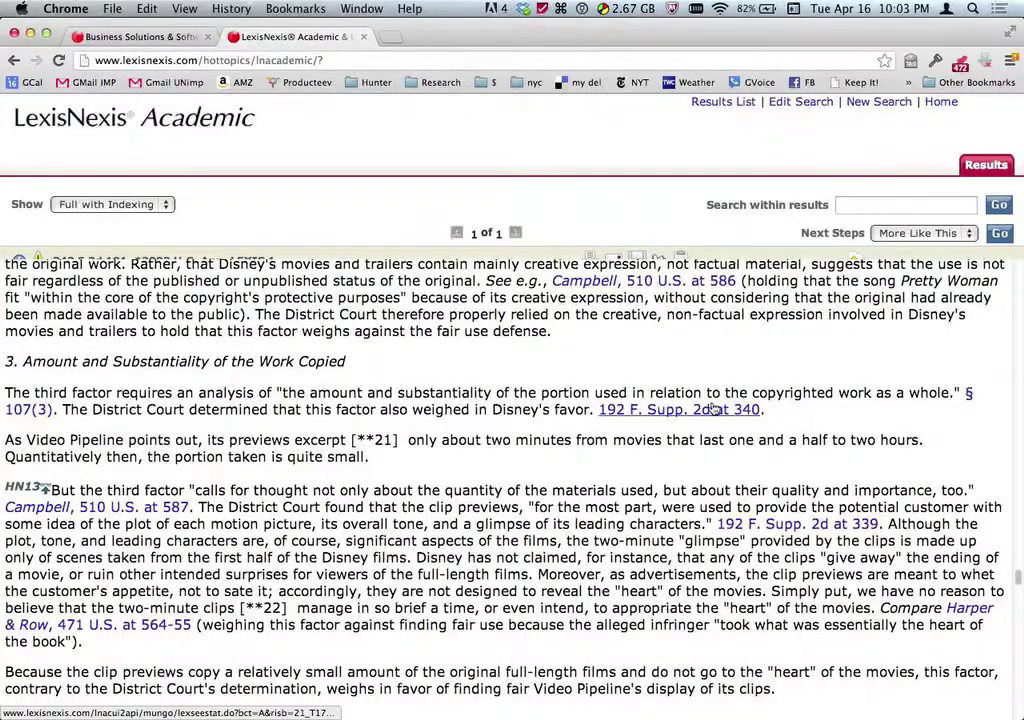
{"action": "scroll", "coordinate": [713, 402], "scroll_direction": "down", "scroll_amount": 7}
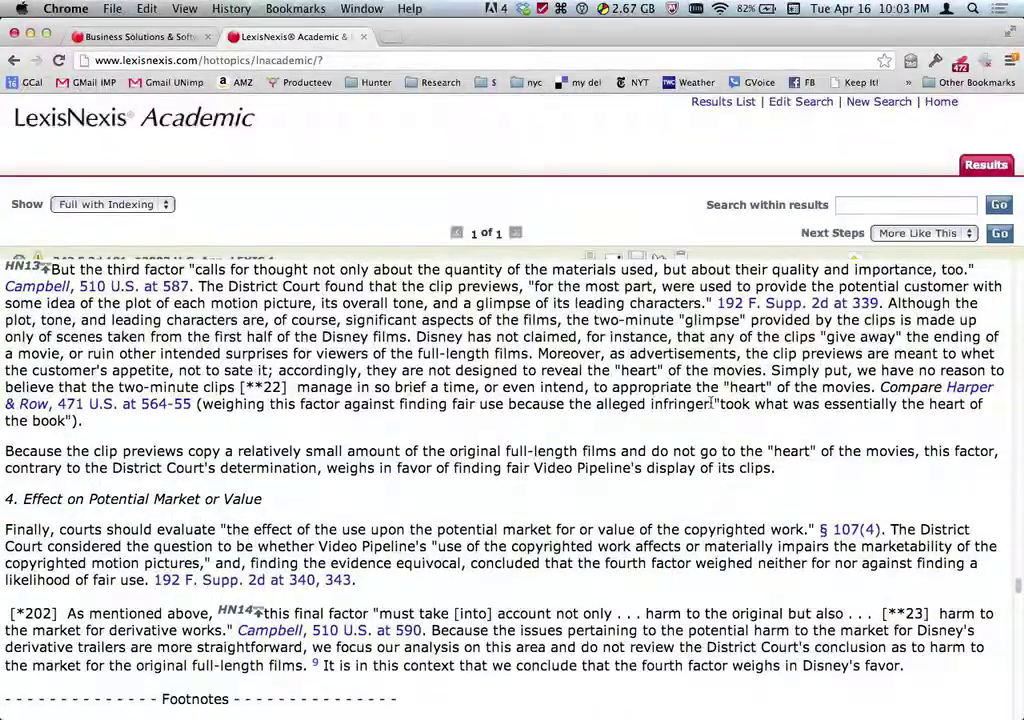
{"action": "scroll", "coordinate": [713, 405], "scroll_direction": "down", "scroll_amount": 6}
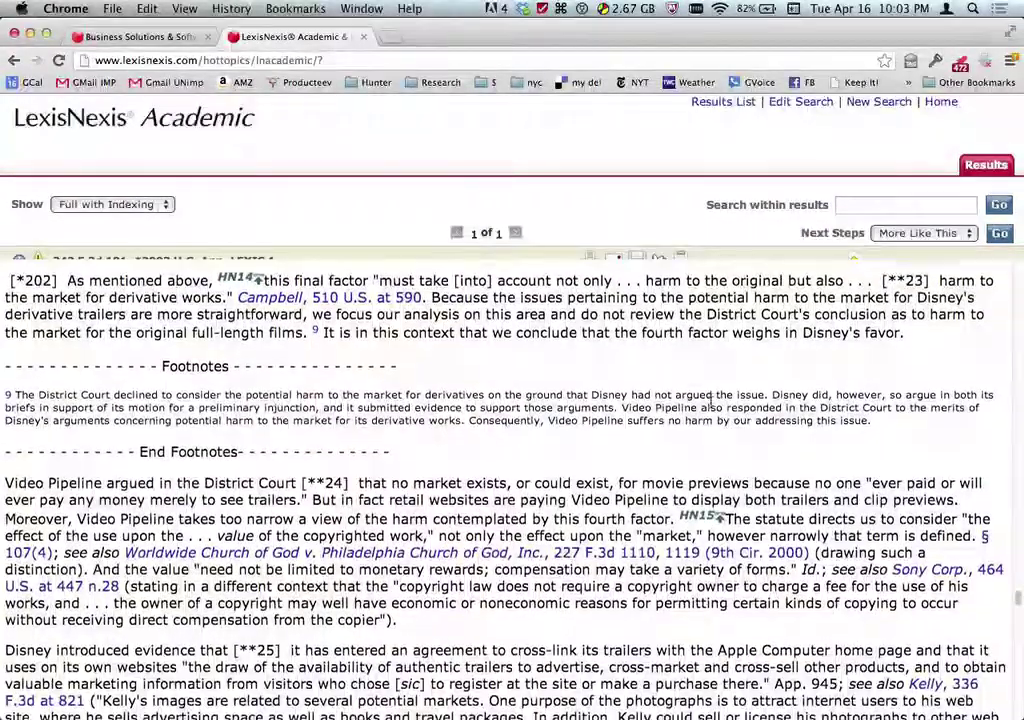
{"action": "scroll", "coordinate": [711, 401], "scroll_direction": "down", "scroll_amount": 1}
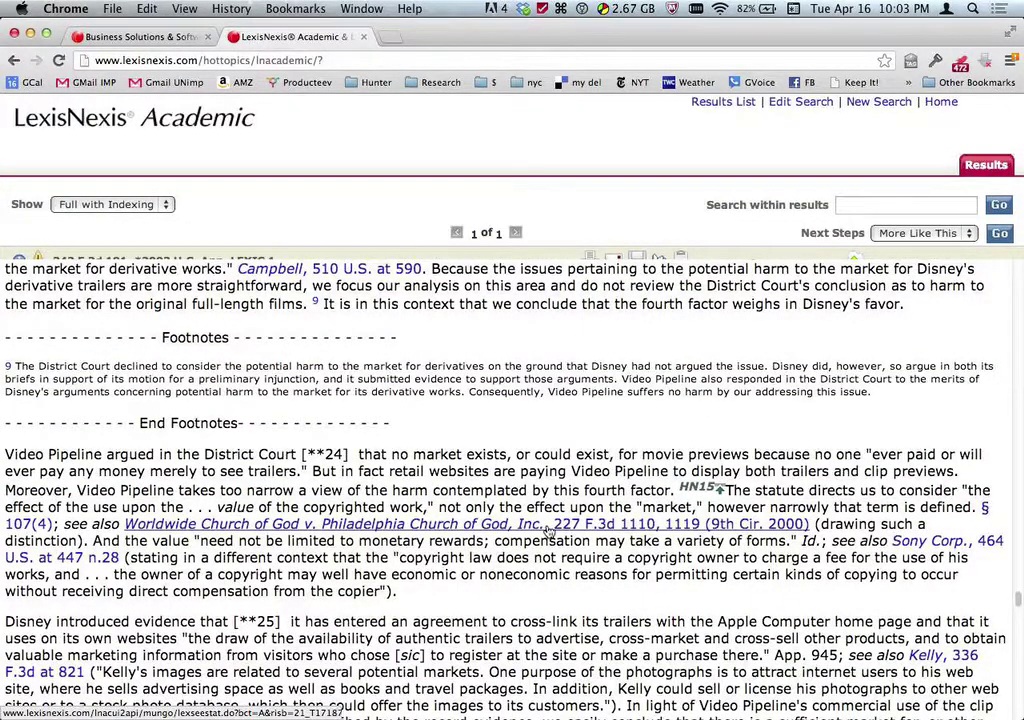
{"action": "scroll", "coordinate": [548, 531], "scroll_direction": "down", "scroll_amount": 2}
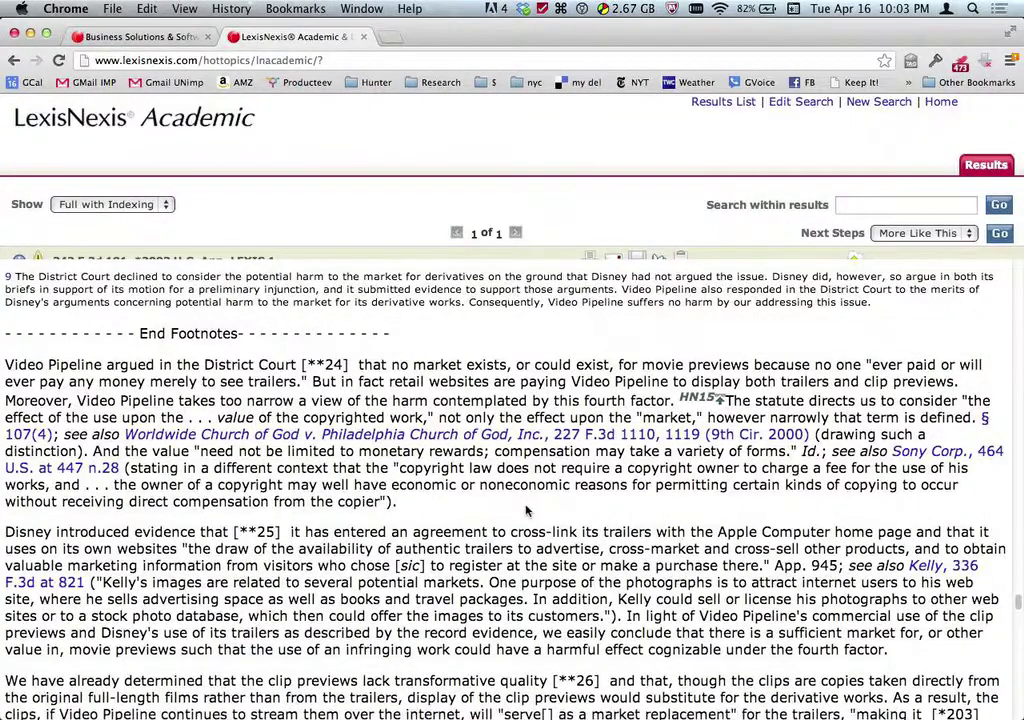
Review the second to fourth factor discussions again, ending at the Worldwide Church of God v. Philadelphia Church of God citation
{"action": "scroll", "coordinate": [524, 502], "scroll_direction": "up", "scroll_amount": 5}
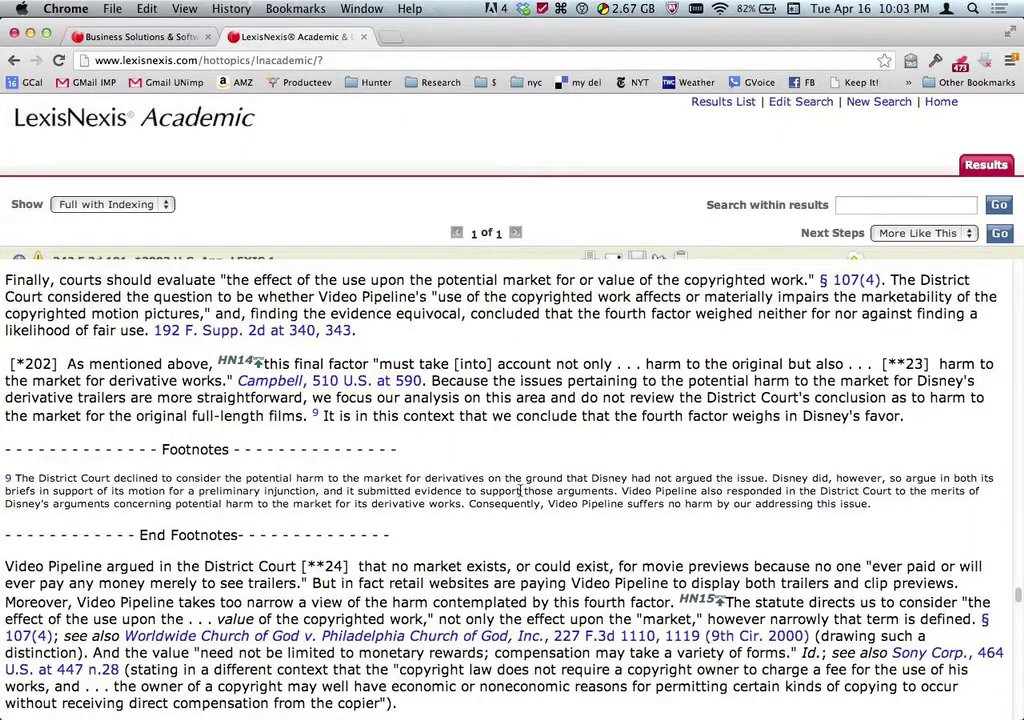
{"action": "scroll", "coordinate": [520, 491], "scroll_direction": "down", "scroll_amount": 3}
{"action": "scroll", "coordinate": [515, 498], "scroll_direction": "up", "scroll_amount": 6}
{"action": "scroll", "coordinate": [518, 494], "scroll_direction": "up", "scroll_amount": 7}
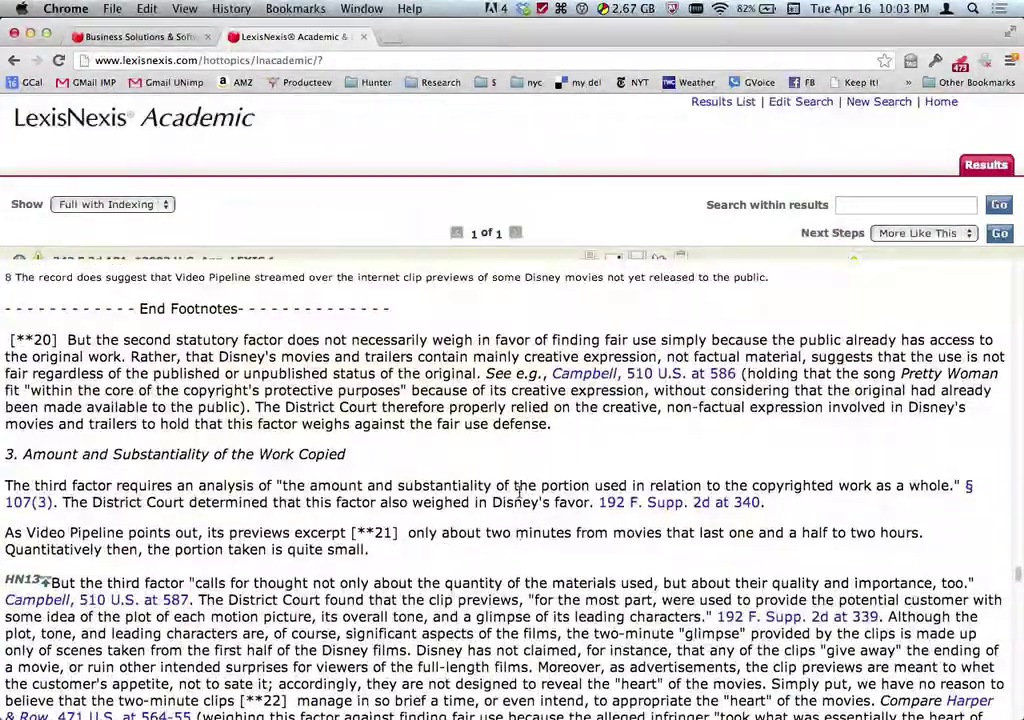
{"action": "scroll", "coordinate": [519, 492], "scroll_direction": "up", "scroll_amount": 2}
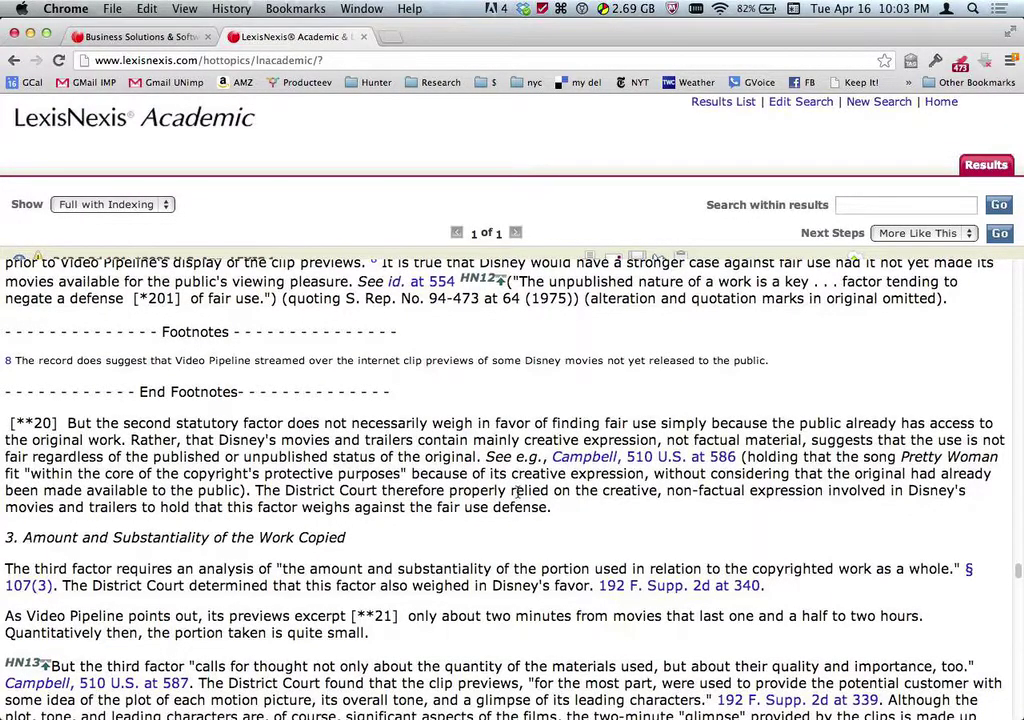
{"action": "scroll", "coordinate": [519, 491], "scroll_direction": "down", "scroll_amount": 6}
{"action": "scroll", "coordinate": [519, 489], "scroll_direction": "down", "scroll_amount": 5}
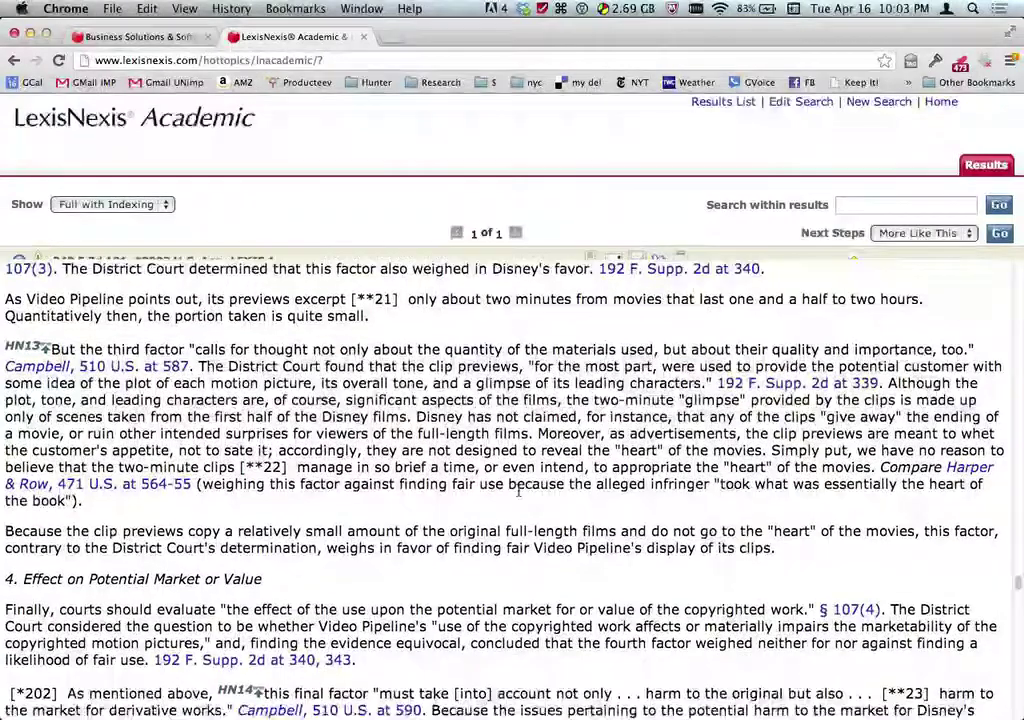
{"action": "scroll", "coordinate": [519, 489], "scroll_direction": "down", "scroll_amount": 3}
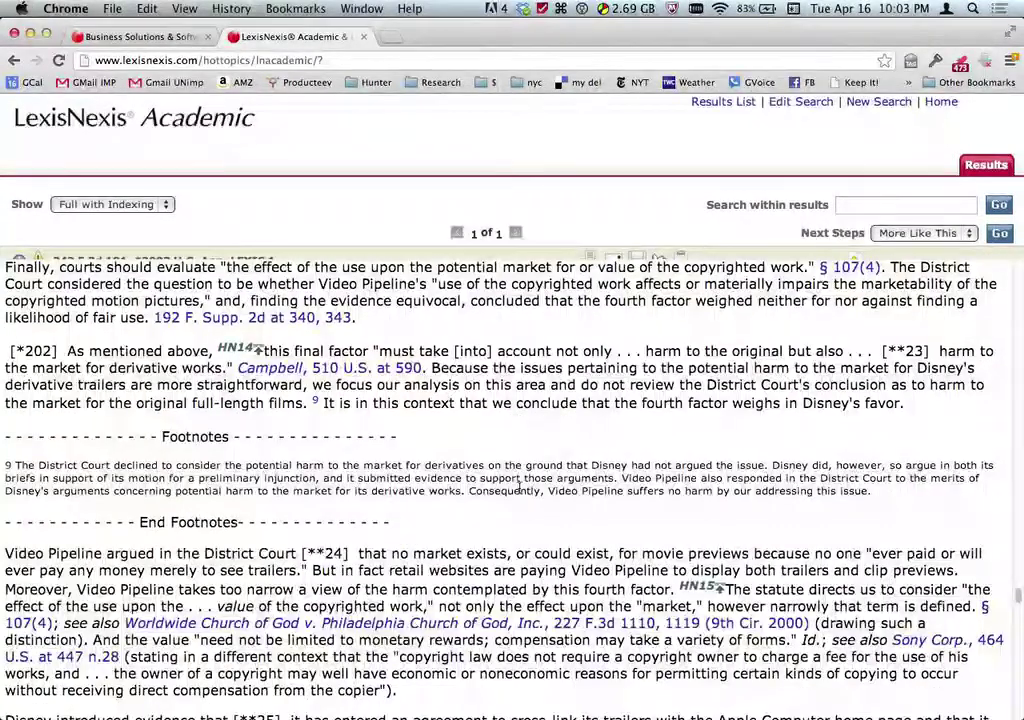
{"action": "scroll", "coordinate": [519, 483], "scroll_direction": "up", "scroll_amount": 1}
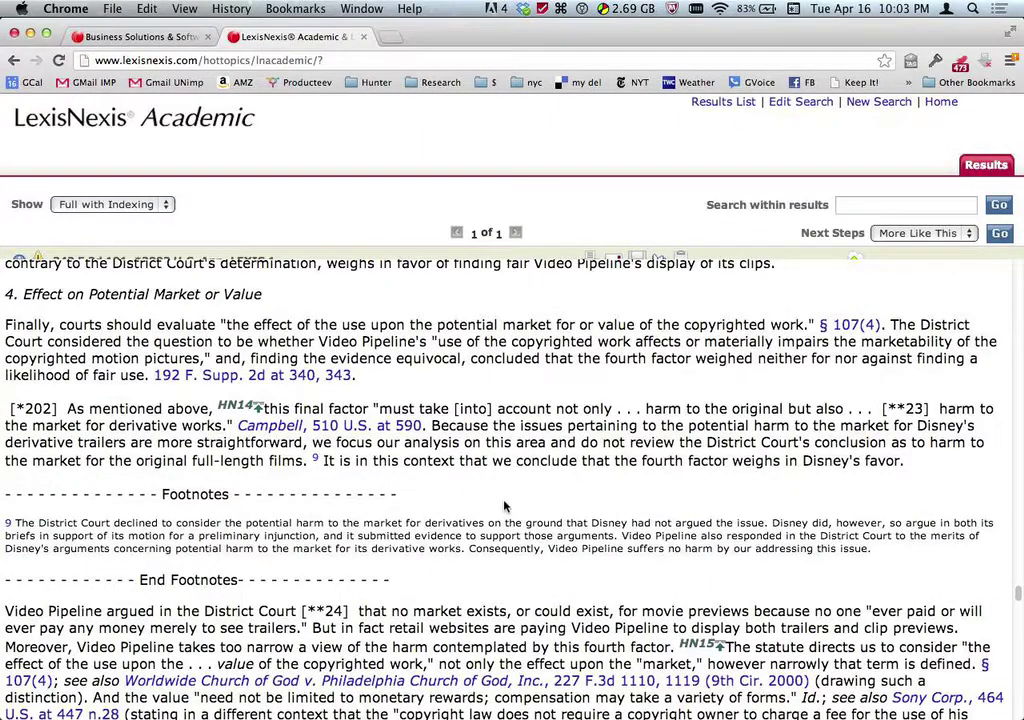
{"action": "scroll", "coordinate": [502, 507], "scroll_direction": "down", "scroll_amount": 5}
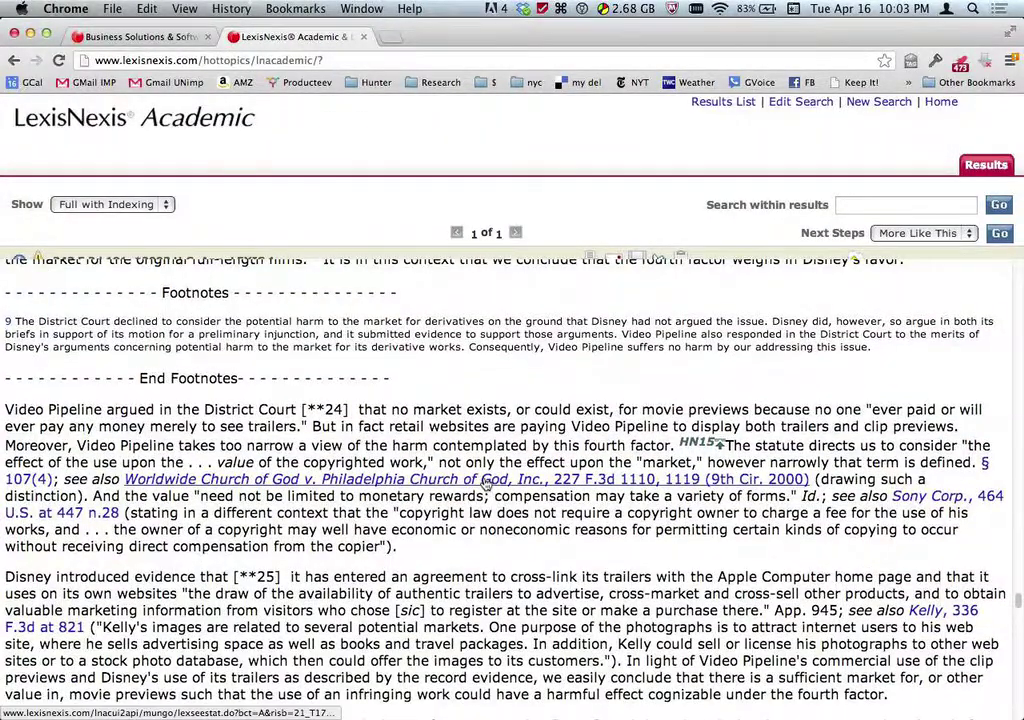
{"action": "scroll", "coordinate": [482, 491], "scroll_direction": "down", "scroll_amount": 1}
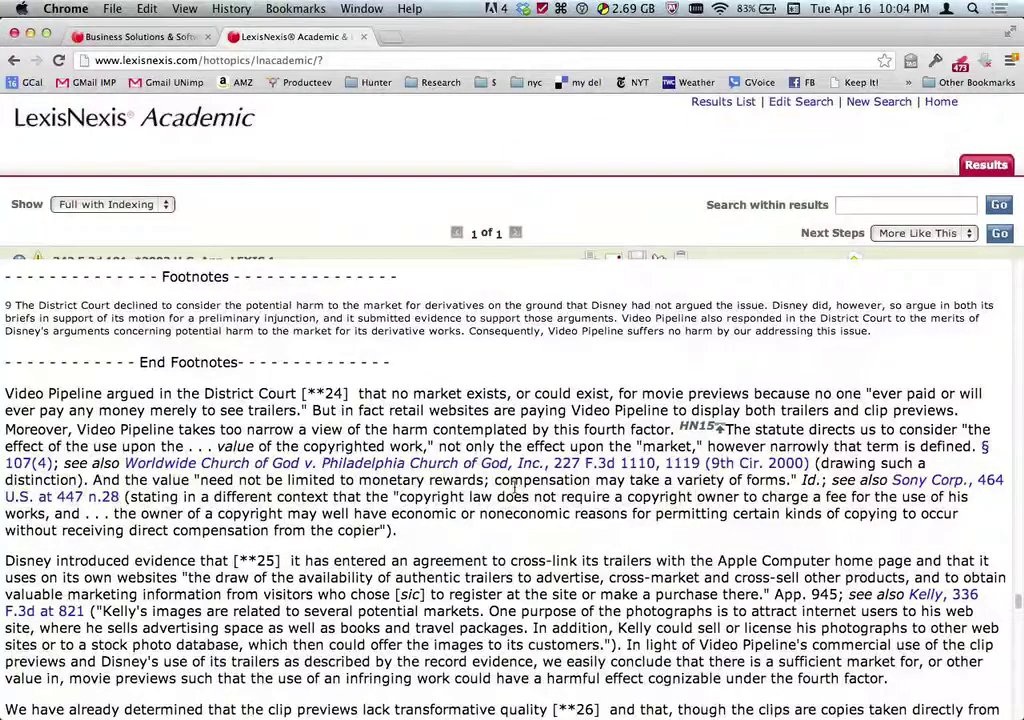
Open the cited Worldwide Church of God v. Philadelphia Church of God case in a new browser tab and view it
{"action": "right_click", "coordinate": [416, 468]}
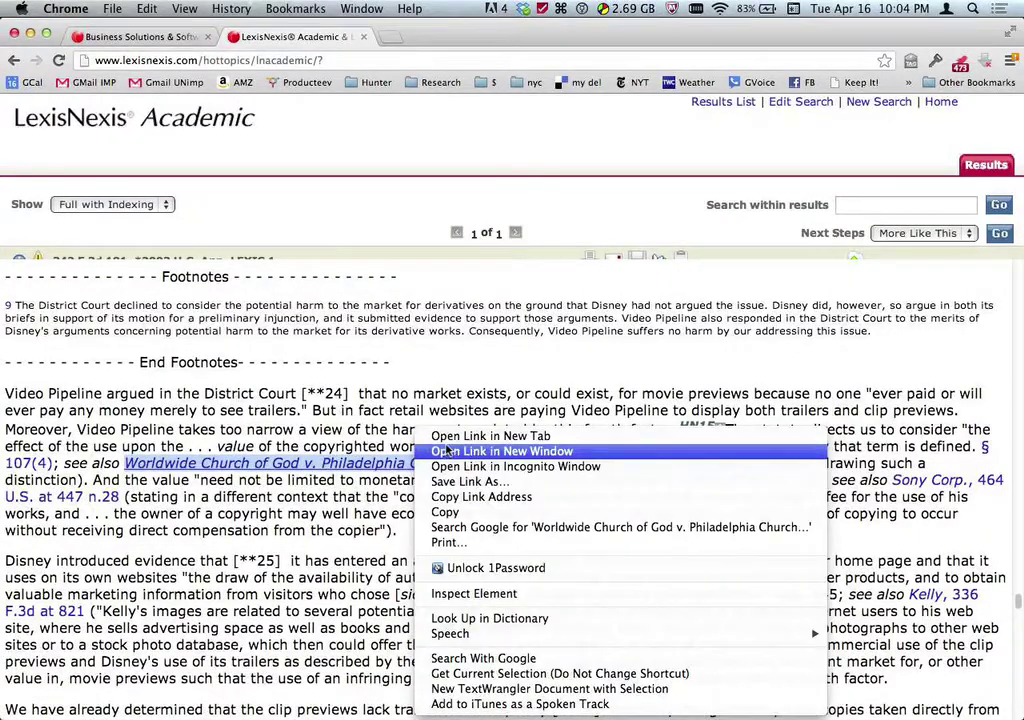
{"action": "left_click", "coordinate": [445, 440]}
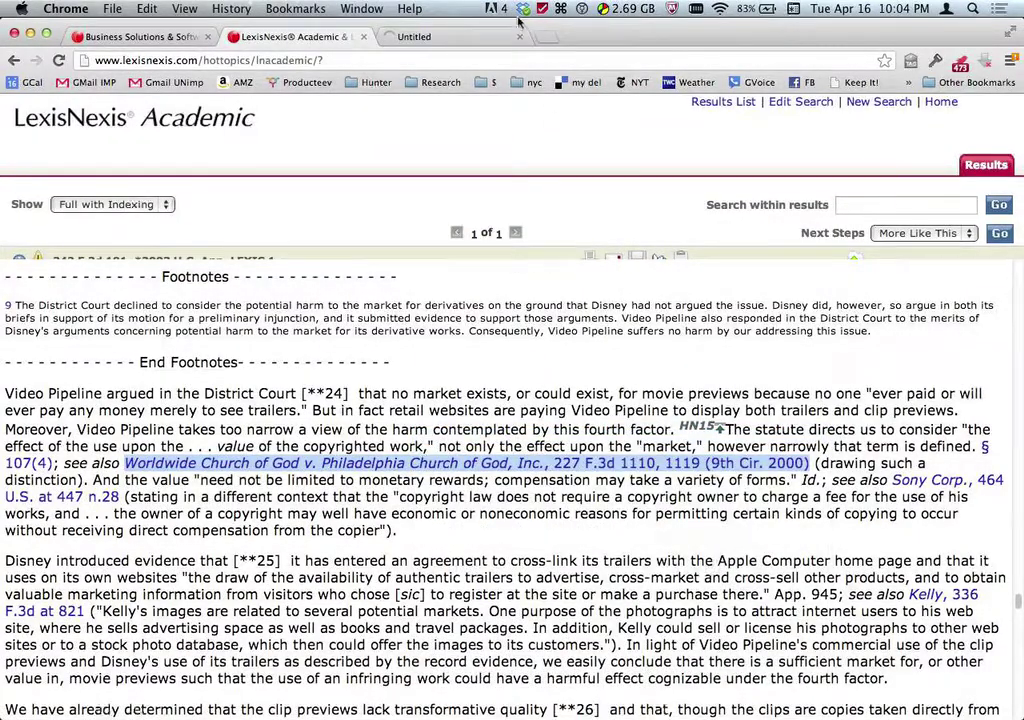
{"action": "left_click", "coordinate": [457, 40]}
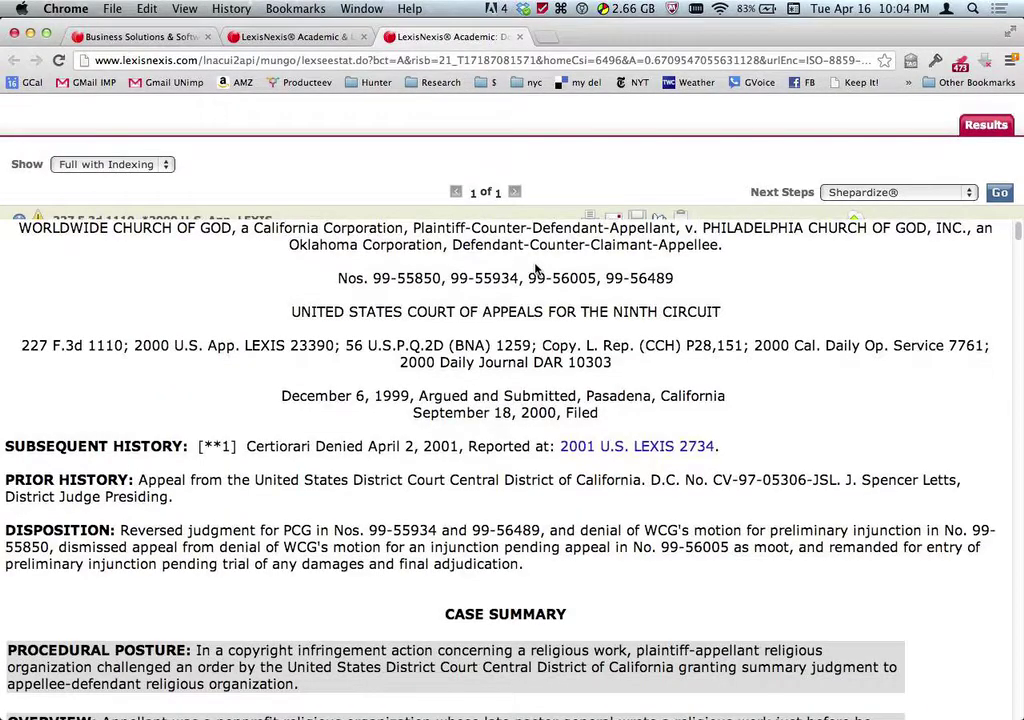
Examine the Worldwide Church of God case's history, disposition, case summary and core terms
{"action": "scroll", "coordinate": [580, 300], "scroll_direction": "down", "scroll_amount": 3}
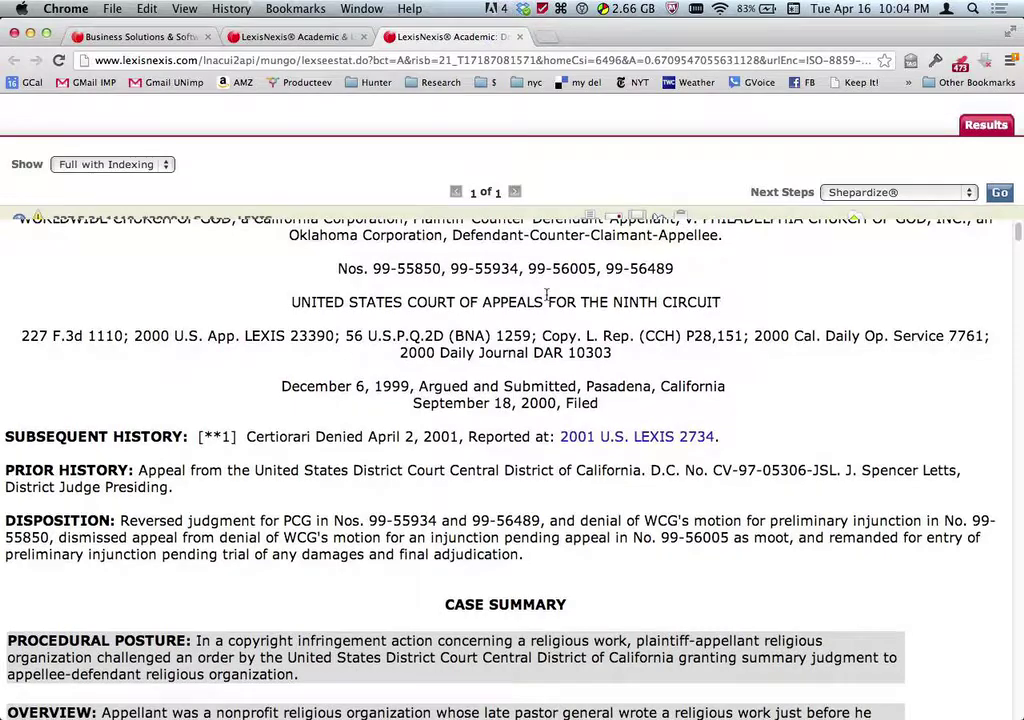
{"action": "scroll", "coordinate": [633, 346], "scroll_direction": "down", "scroll_amount": 5}
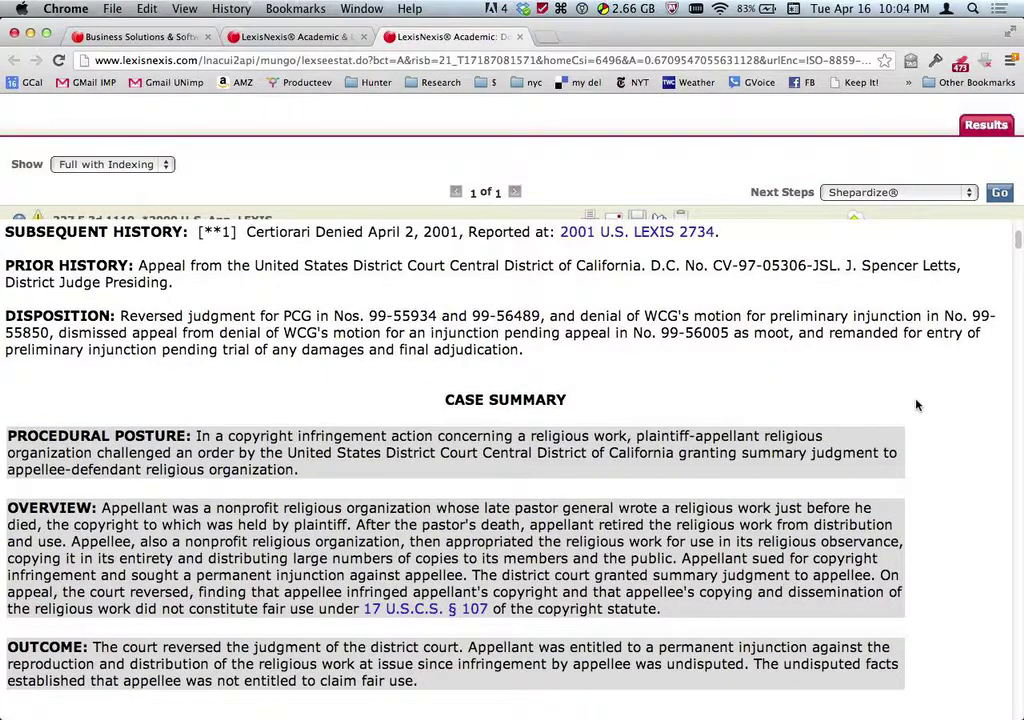
{"action": "scroll", "coordinate": [915, 405], "scroll_direction": "down", "scroll_amount": 1}
{"action": "scroll", "coordinate": [916, 403], "scroll_direction": "down", "scroll_amount": 2}
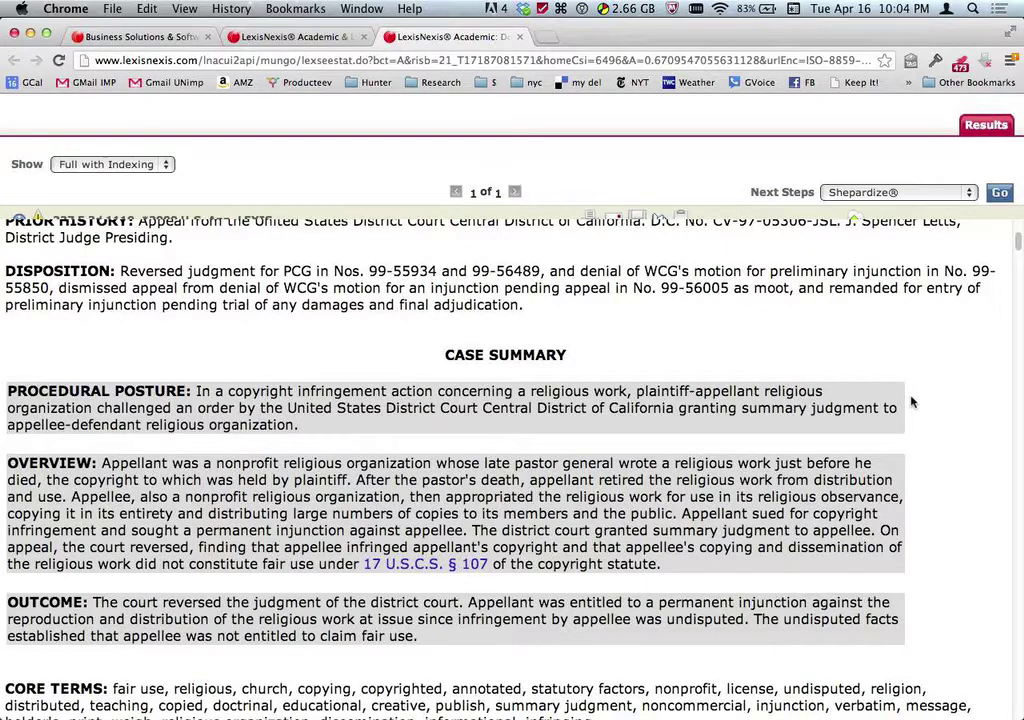
{"action": "scroll", "coordinate": [853, 411], "scroll_direction": "down", "scroll_amount": 10}
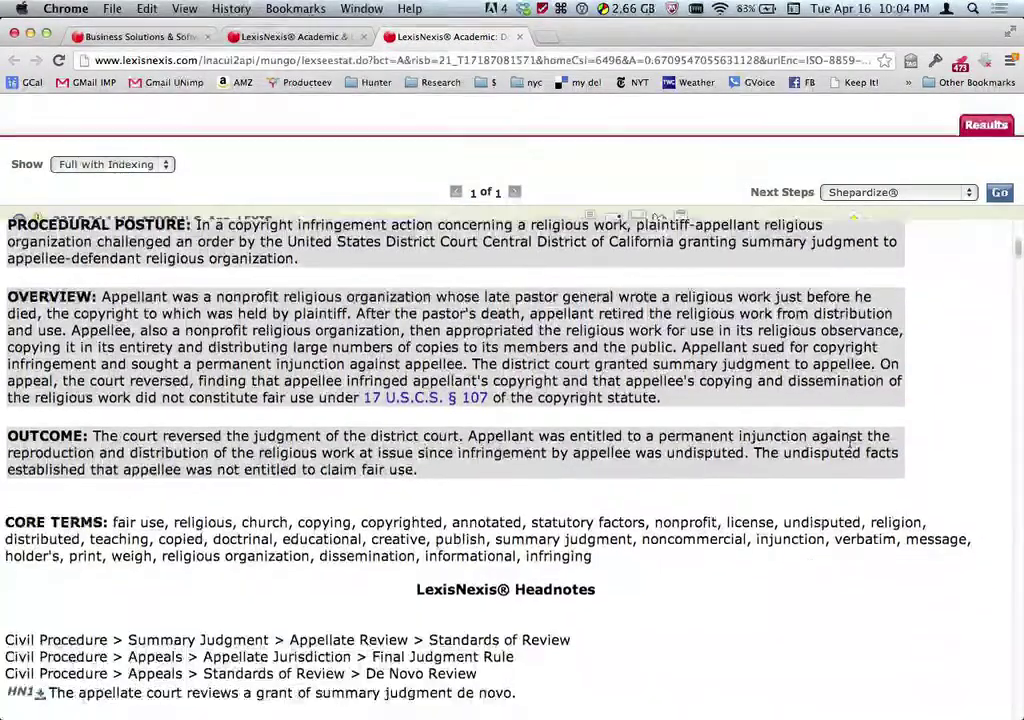
{"action": "scroll", "coordinate": [849, 446], "scroll_direction": "up", "scroll_amount": 10}
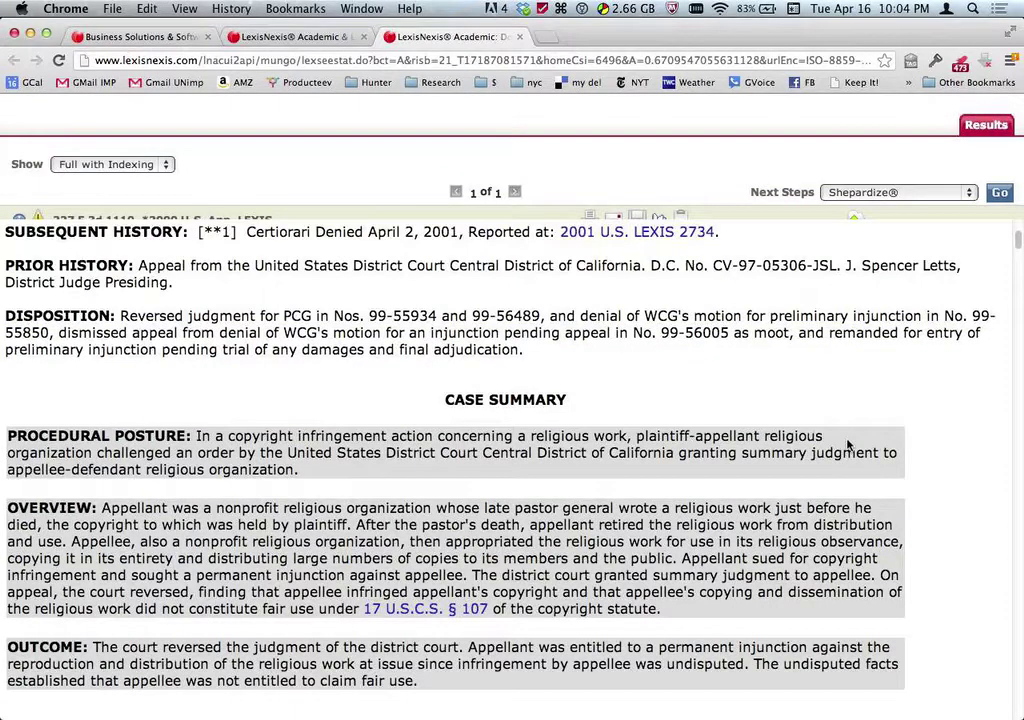
Return to the Video Pipeline opinion and read its fair use conclusion and the start of B. Copyright Misuse
{"action": "left_click", "coordinate": [236, 32]}
{"action": "scroll", "coordinate": [465, 369], "scroll_direction": "down", "scroll_amount": 6}
{"action": "scroll", "coordinate": [698, 443], "scroll_direction": "down", "scroll_amount": 5}
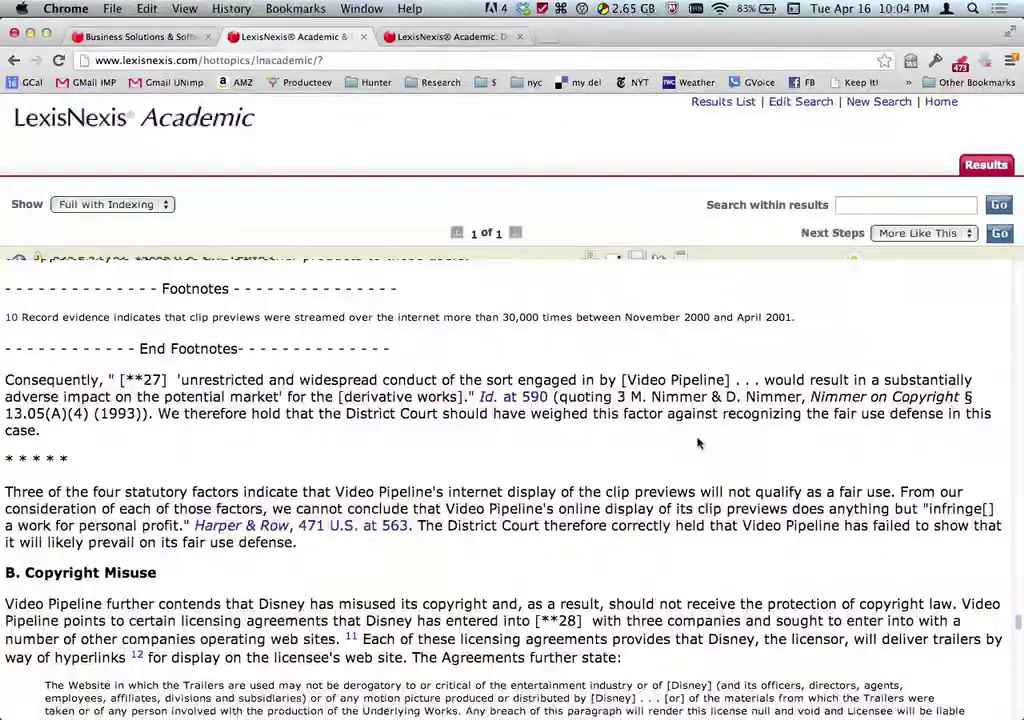
{"action": "scroll", "coordinate": [699, 436], "scroll_direction": "down", "scroll_amount": 5}
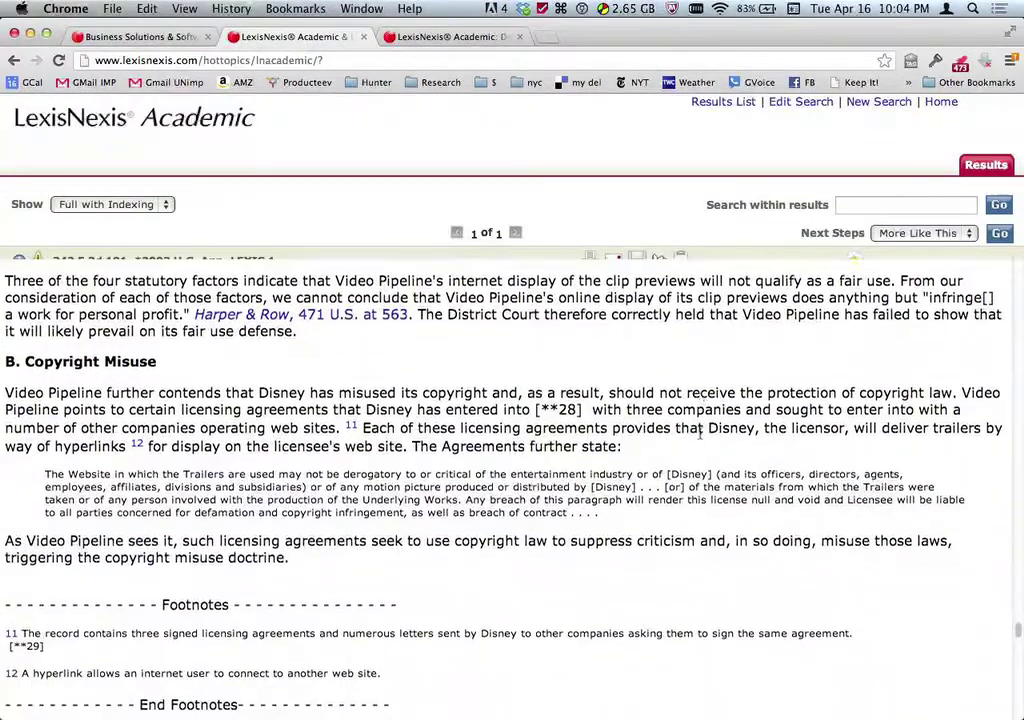
{"action": "scroll", "coordinate": [700, 433], "scroll_direction": "down", "scroll_amount": 2}
{"action": "scroll", "coordinate": [700, 436], "scroll_direction": "down", "scroll_amount": 1}
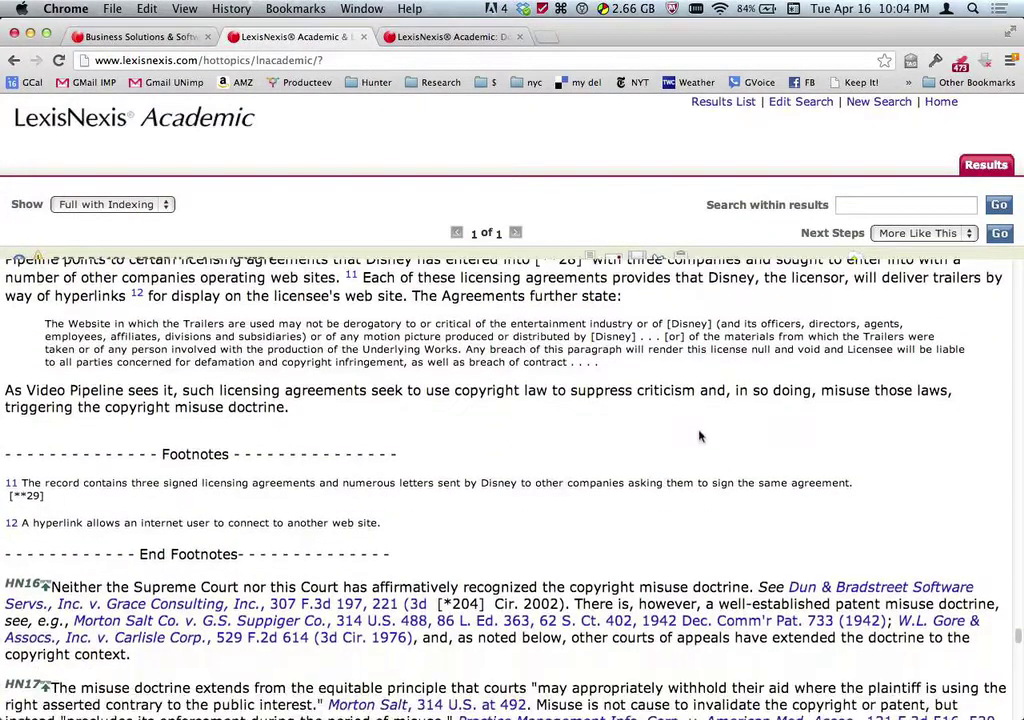
{"action": "scroll", "coordinate": [638, 418], "scroll_direction": "up", "scroll_amount": 2}
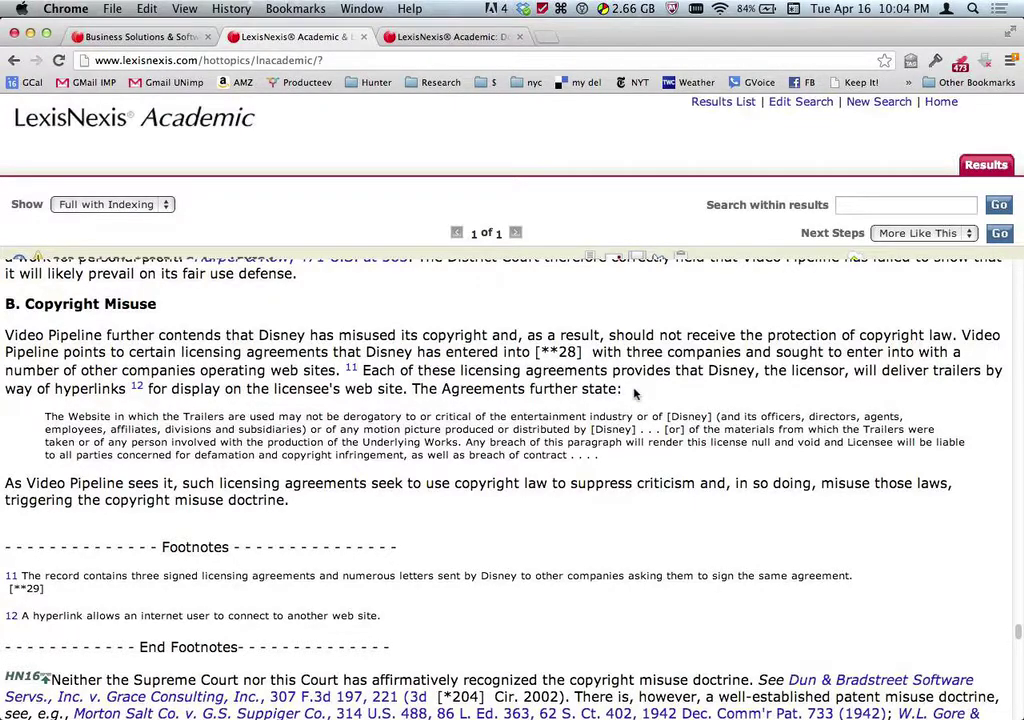
Review the Video Pipeline opinion backward from Copyright Misuse through the fourth, third and second factors to the Kelly v. Arriba Soft discussion
{"action": "scroll", "coordinate": [634, 394], "scroll_direction": "up", "scroll_amount": 5}
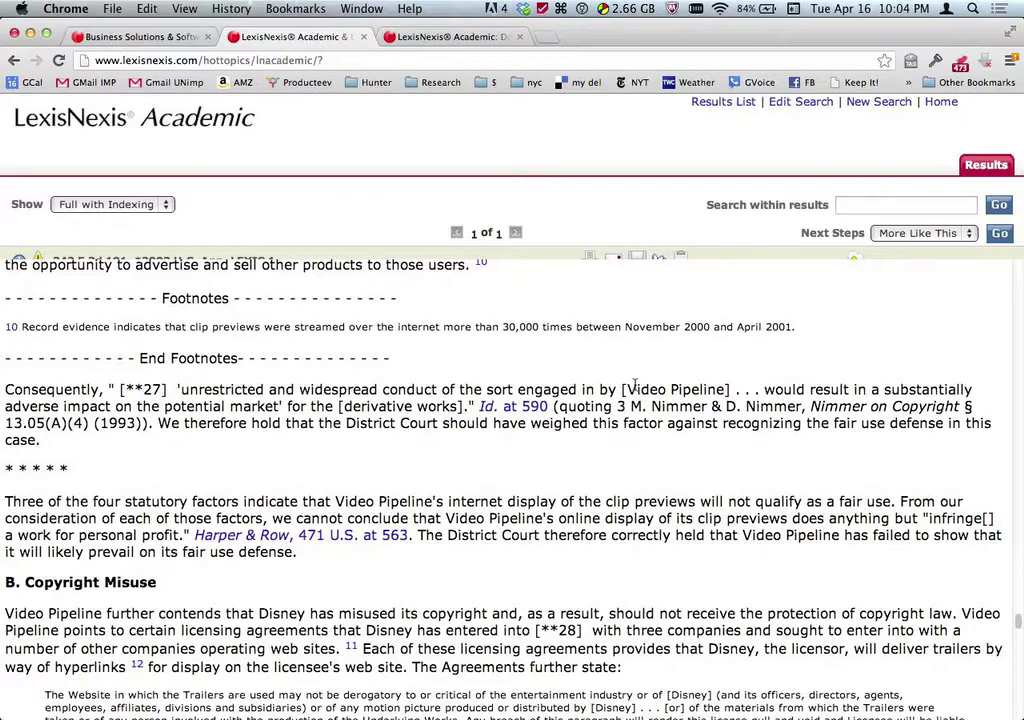
{"action": "scroll", "coordinate": [634, 384], "scroll_direction": "up", "scroll_amount": 10}
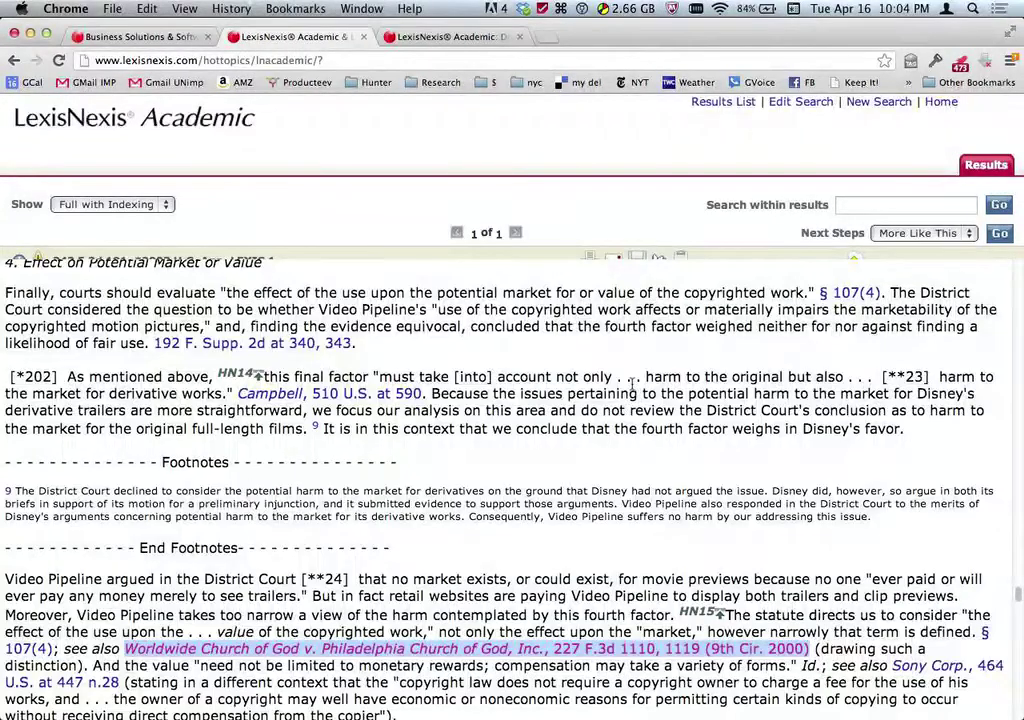
{"action": "scroll", "coordinate": [632, 386], "scroll_direction": "up", "scroll_amount": 7}
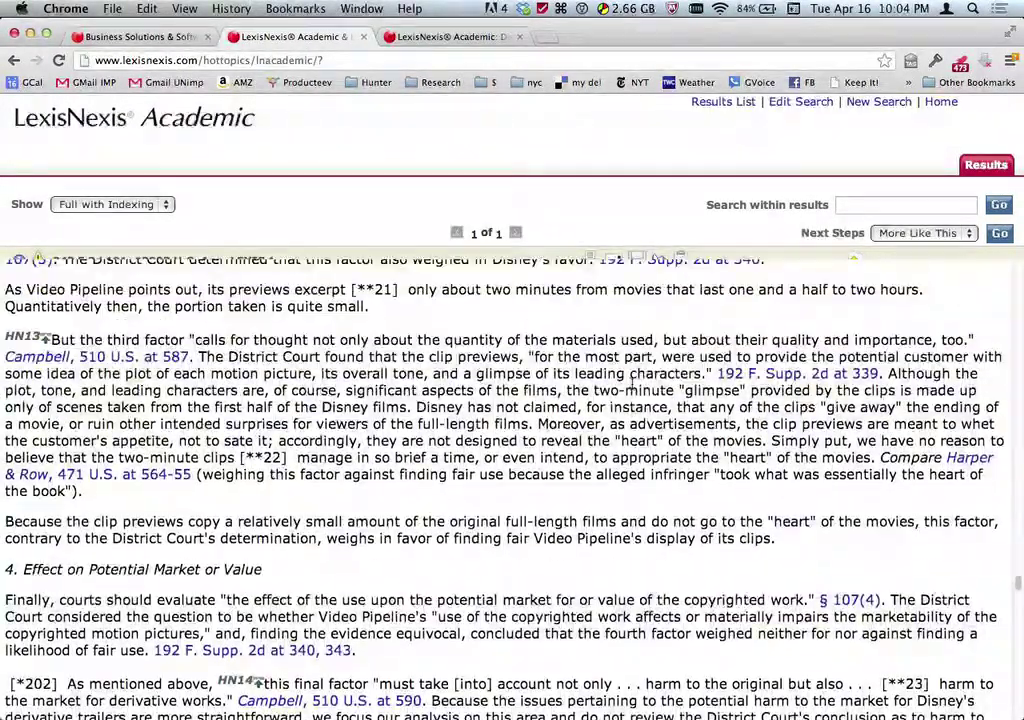
{"action": "scroll", "coordinate": [632, 388], "scroll_direction": "up", "scroll_amount": 6}
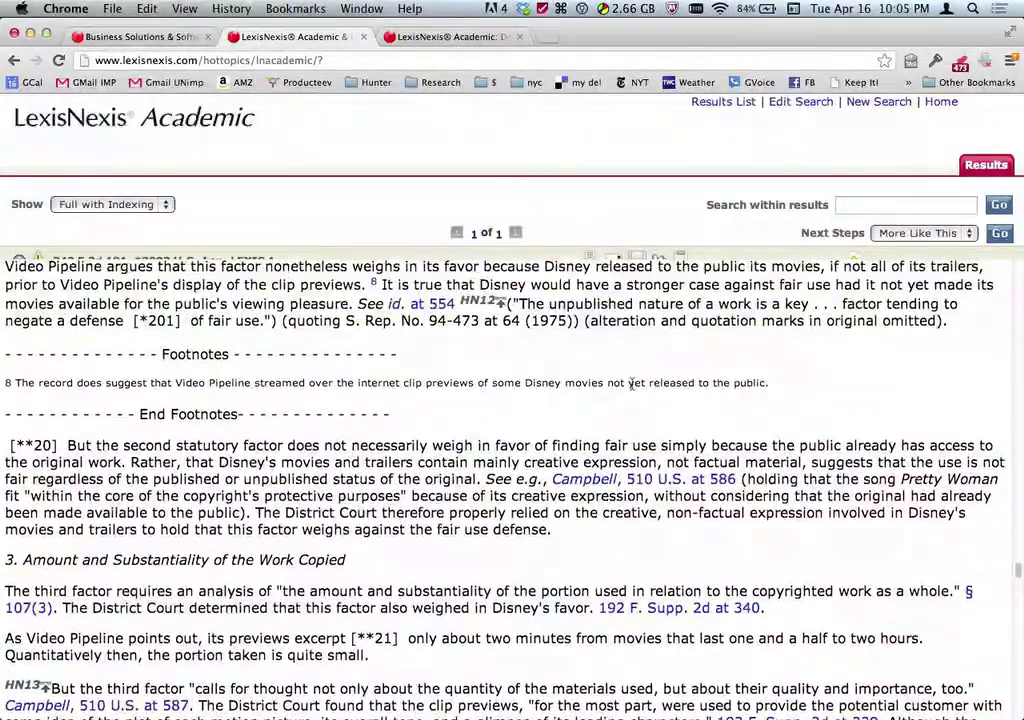
{"action": "scroll", "coordinate": [632, 389], "scroll_direction": "up", "scroll_amount": 6}
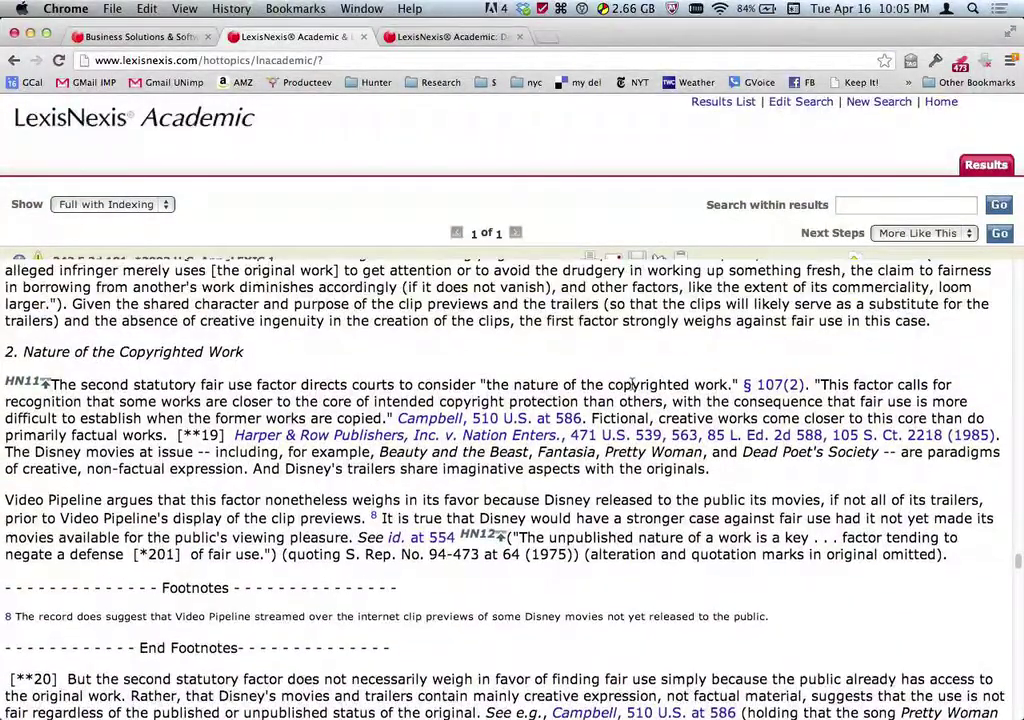
{"action": "scroll", "coordinate": [632, 385], "scroll_direction": "up", "scroll_amount": 2}
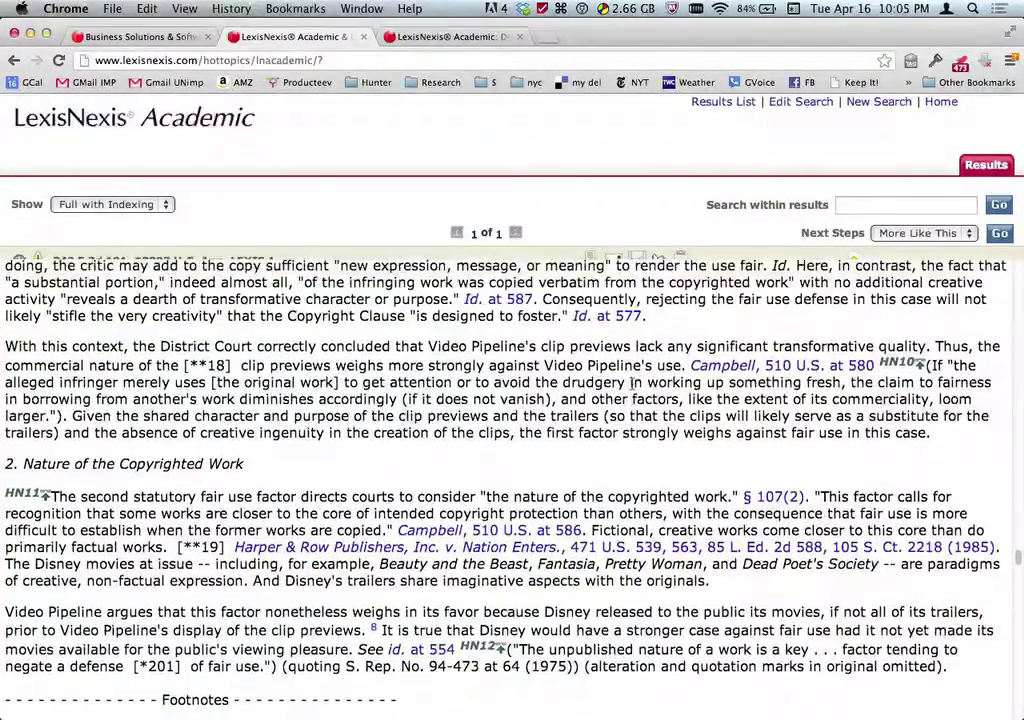
{"action": "scroll", "coordinate": [632, 385], "scroll_direction": "up", "scroll_amount": 10}
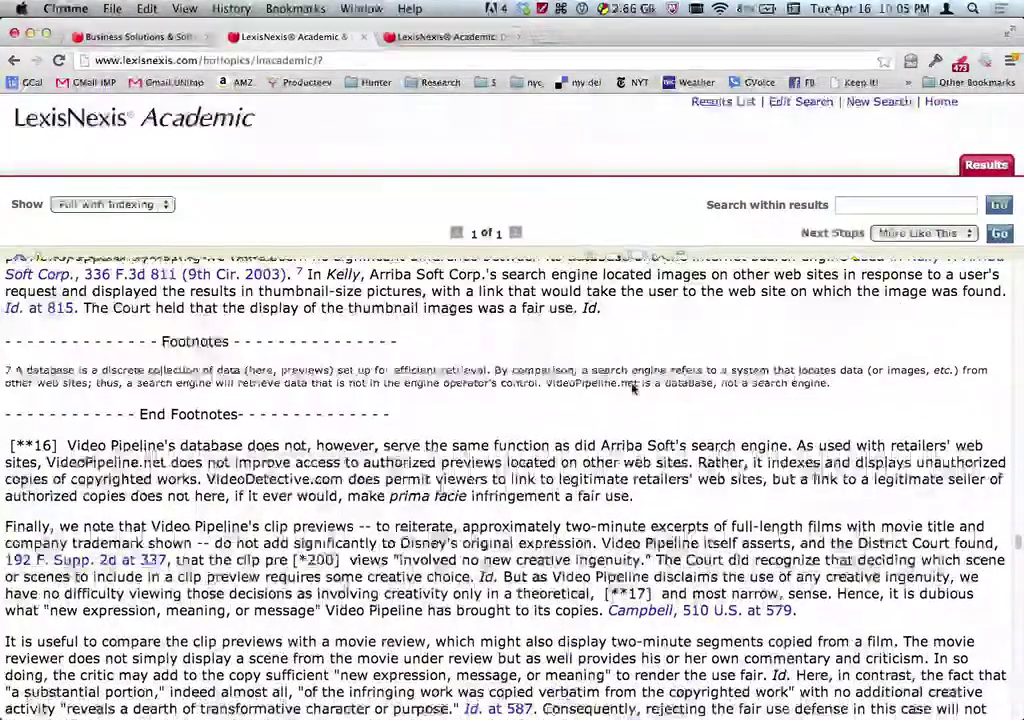
{"action": "scroll", "coordinate": [632, 389], "scroll_direction": "up", "scroll_amount": 3}
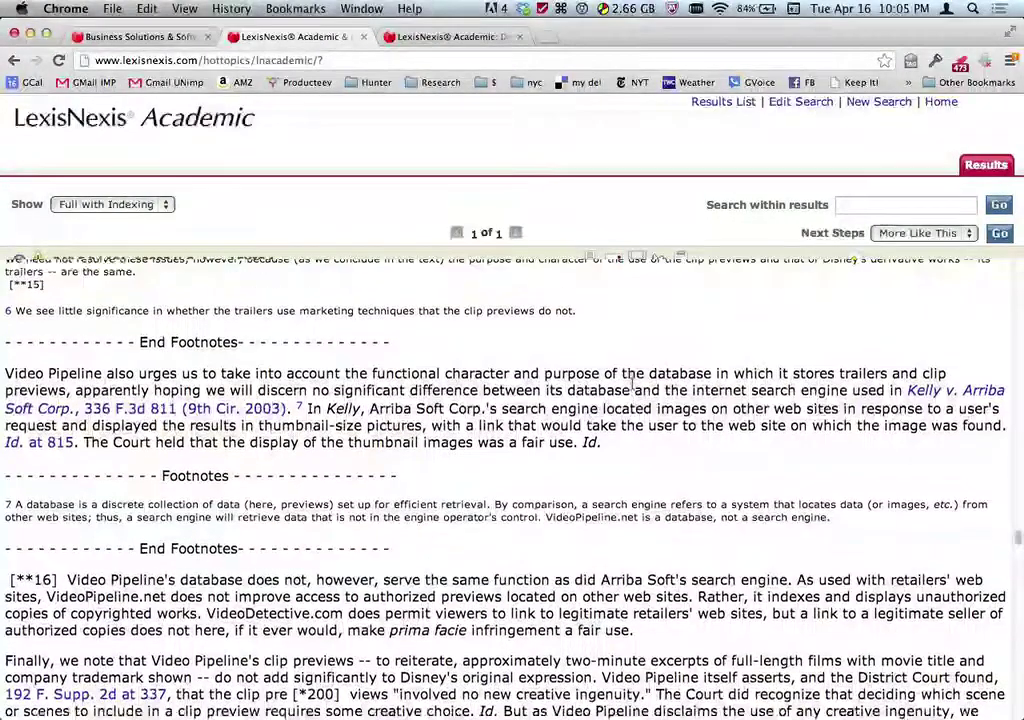
Examine the first factor discussion, the list of four statutory factors and the opening of A. Fair Use
{"action": "scroll", "coordinate": [632, 389], "scroll_direction": "up", "scroll_amount": 9}
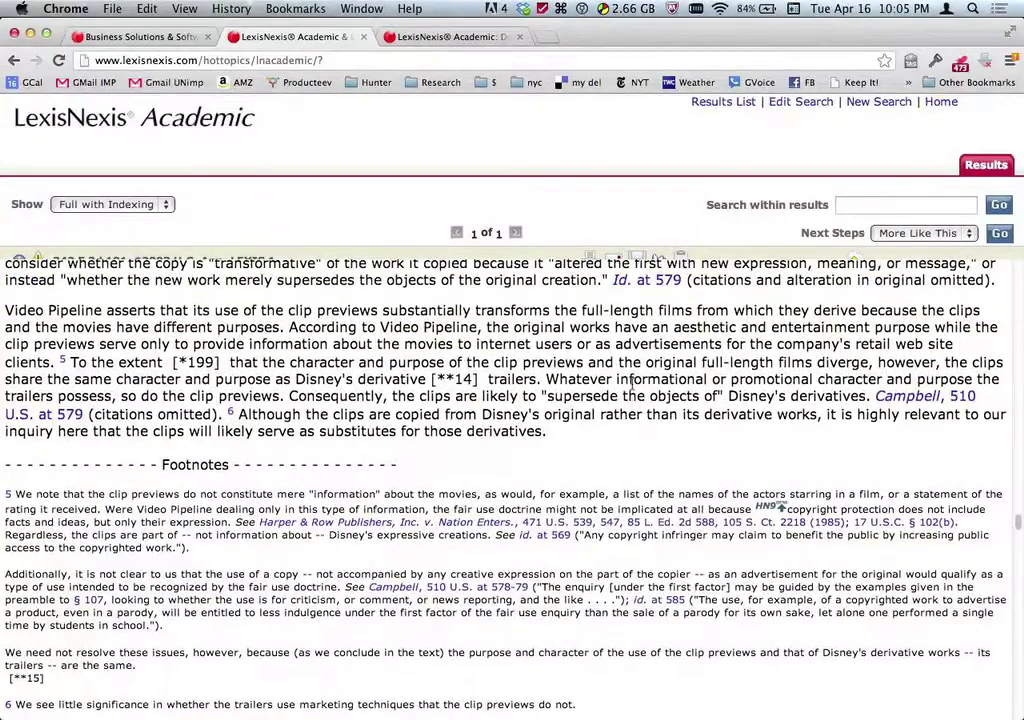
{"action": "scroll", "coordinate": [632, 391], "scroll_direction": "up", "scroll_amount": 3}
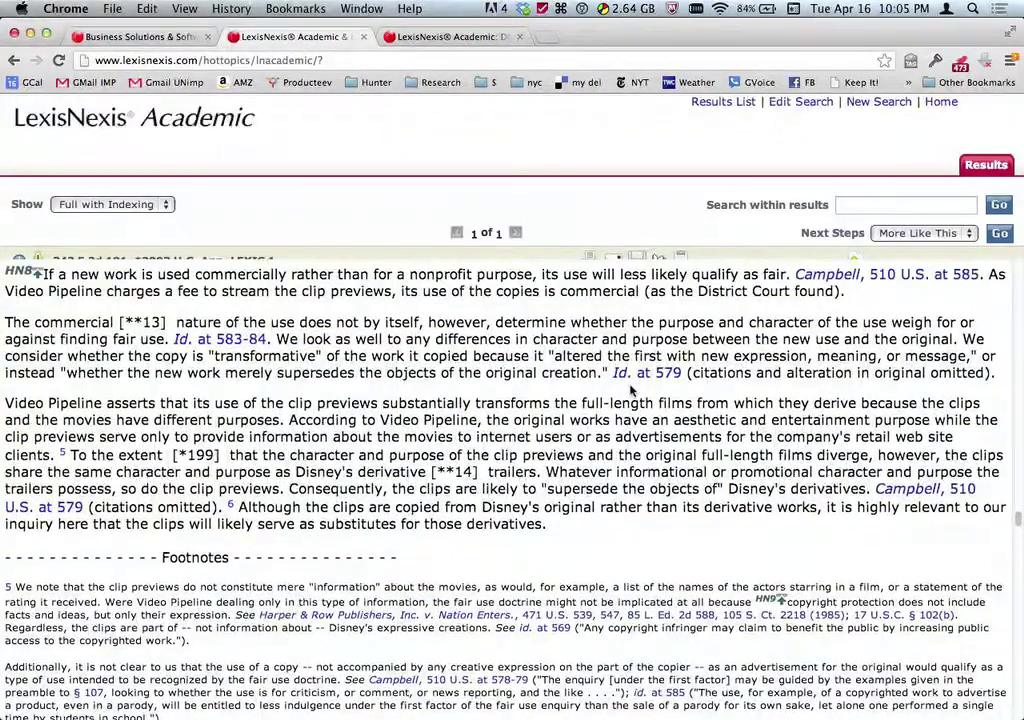
{"action": "scroll", "coordinate": [632, 393], "scroll_direction": "up", "scroll_amount": 3}
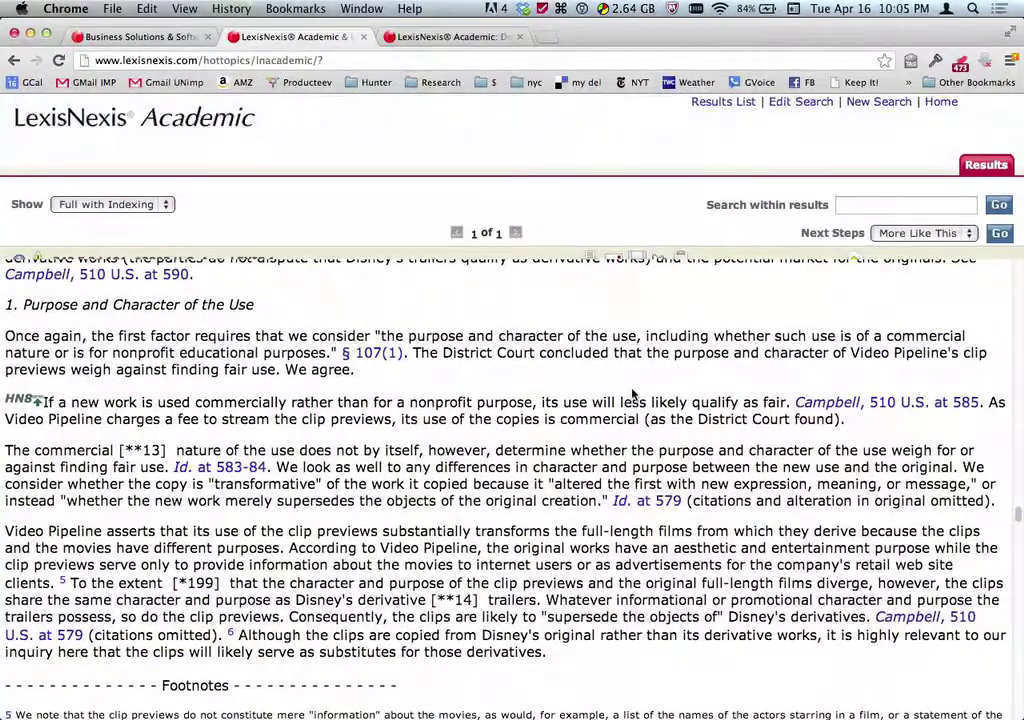
{"action": "scroll", "coordinate": [632, 393], "scroll_direction": "up", "scroll_amount": 7}
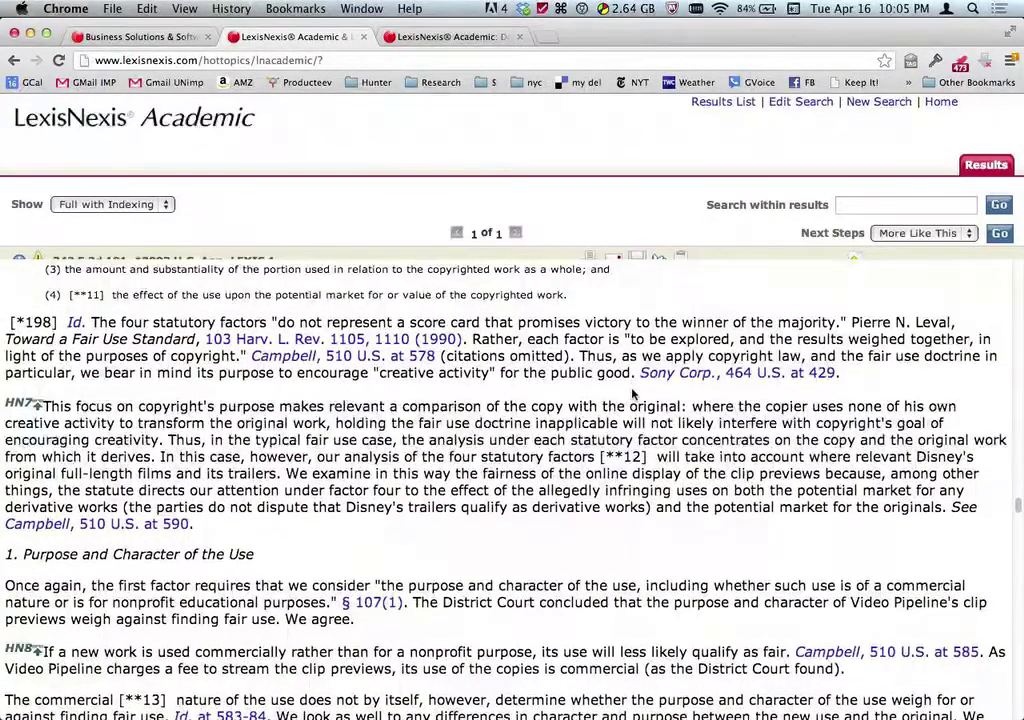
{"action": "scroll", "coordinate": [632, 394], "scroll_direction": "up", "scroll_amount": 1}
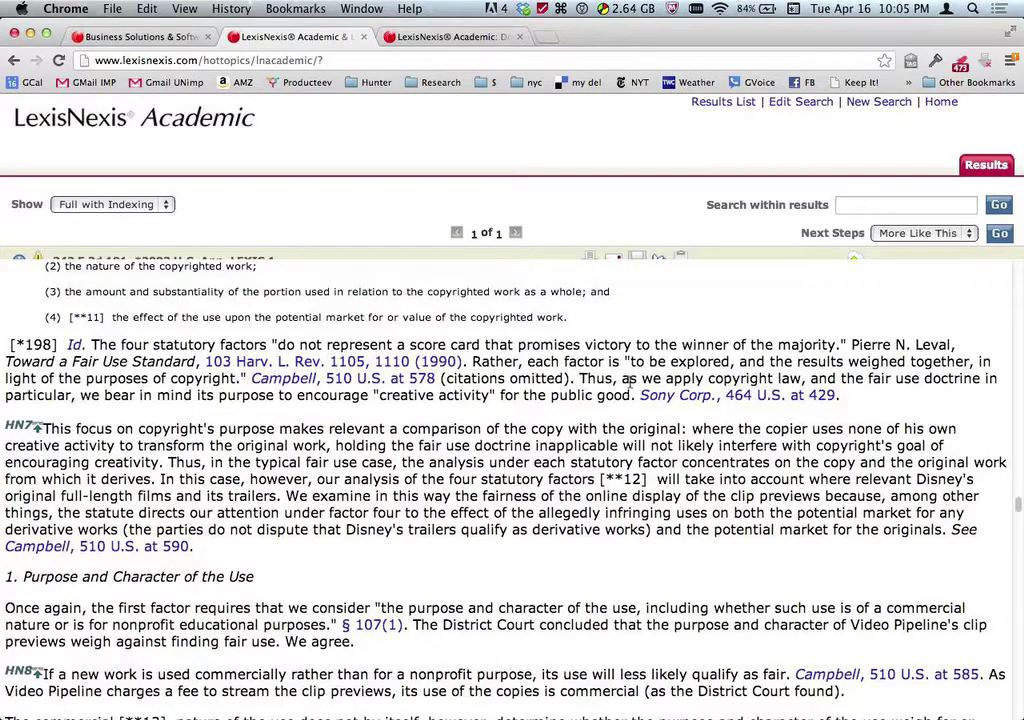
{"action": "scroll", "coordinate": [550, 420], "scroll_direction": "up", "scroll_amount": 3}
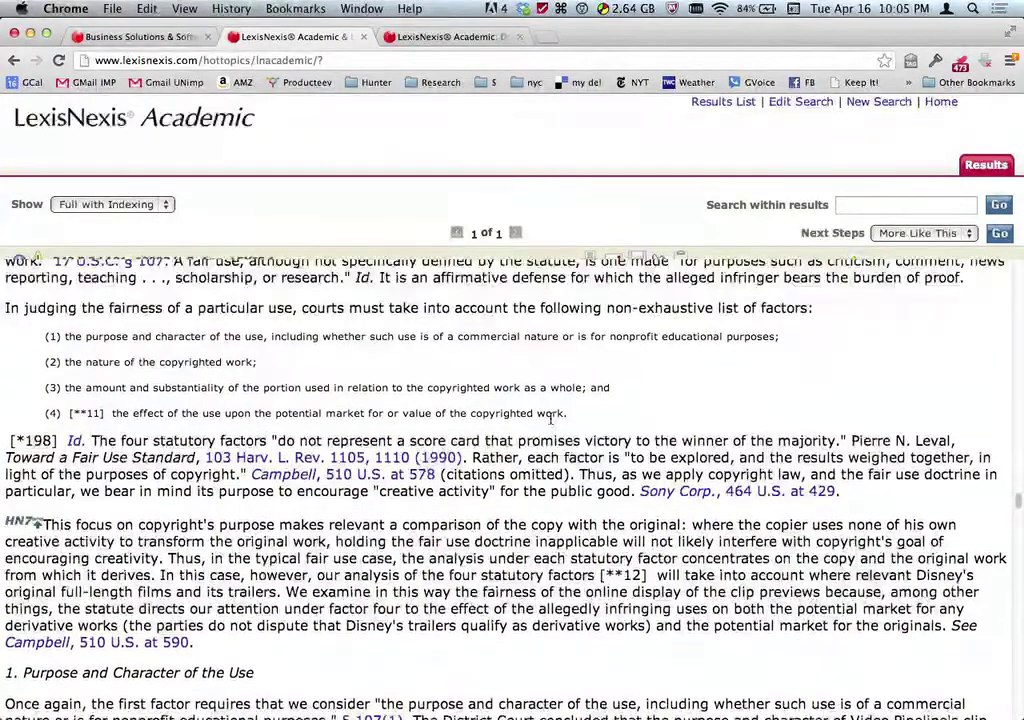
{"action": "scroll", "coordinate": [550, 418], "scroll_direction": "up", "scroll_amount": 1}
{"action": "scroll", "coordinate": [487, 455], "scroll_direction": "up", "scroll_amount": 8}
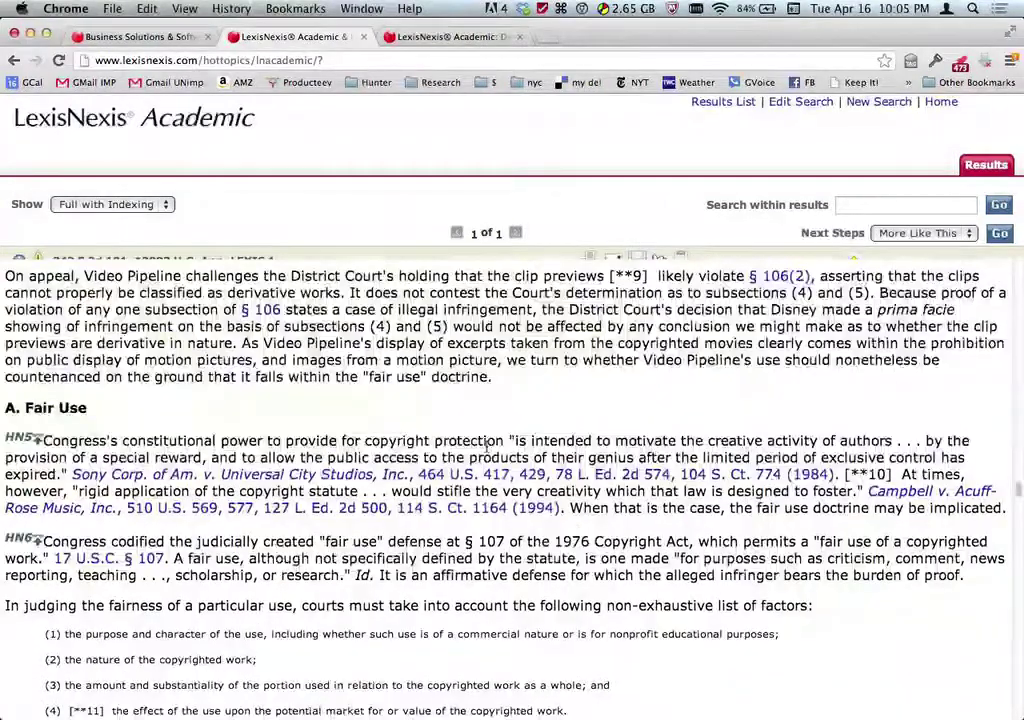
{"action": "scroll", "coordinate": [487, 447], "scroll_direction": "up", "scroll_amount": 2}
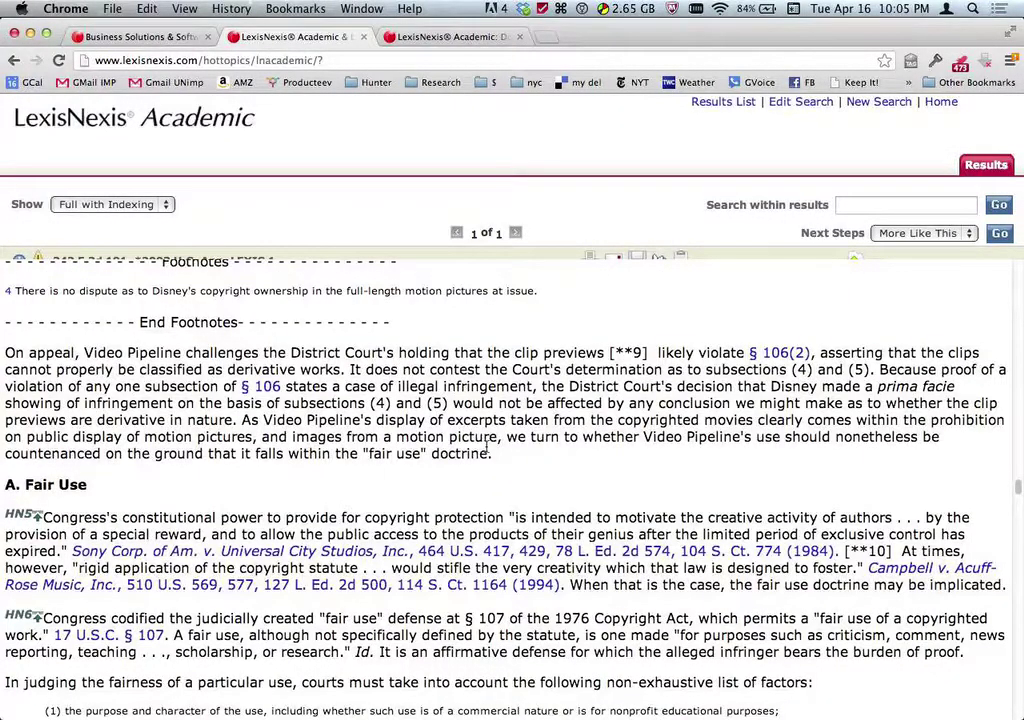
Find "campbell" in the opinion and open the cited Campbell, 510 U.S. at 591 case in a new browser tab
{"action": "key", "text": "super+f"}
{"action": "type", "text": "c"}
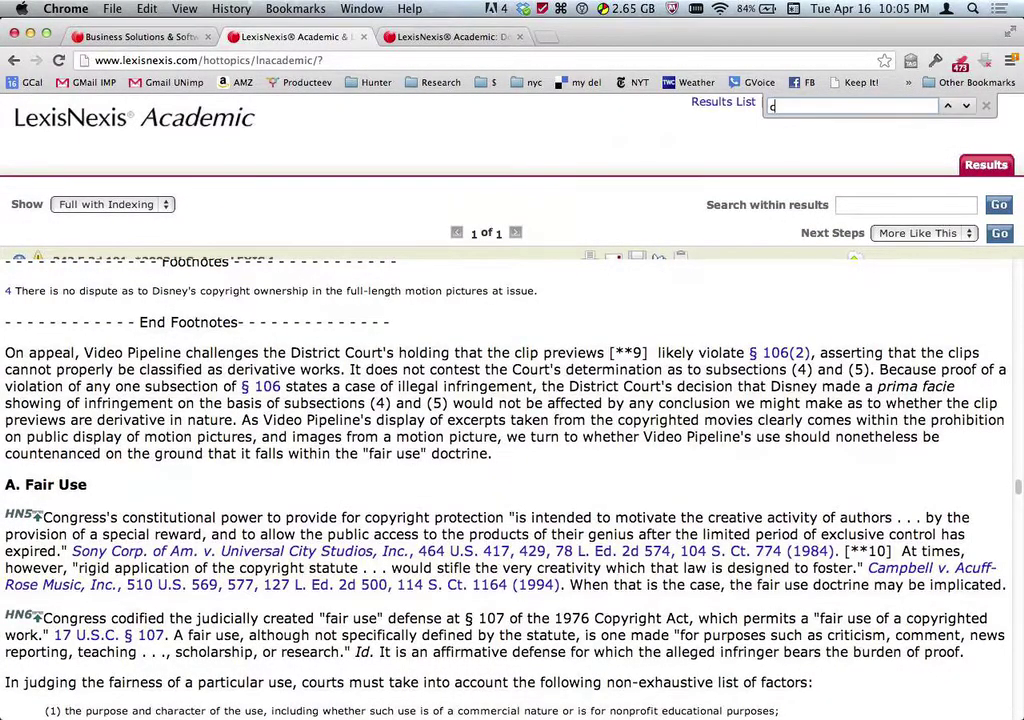
{"action": "type", "text": "ampbell"}
{"action": "left_click", "coordinate": [560, 492], "text": "super"}
{"action": "left_click", "coordinate": [597, 40]}
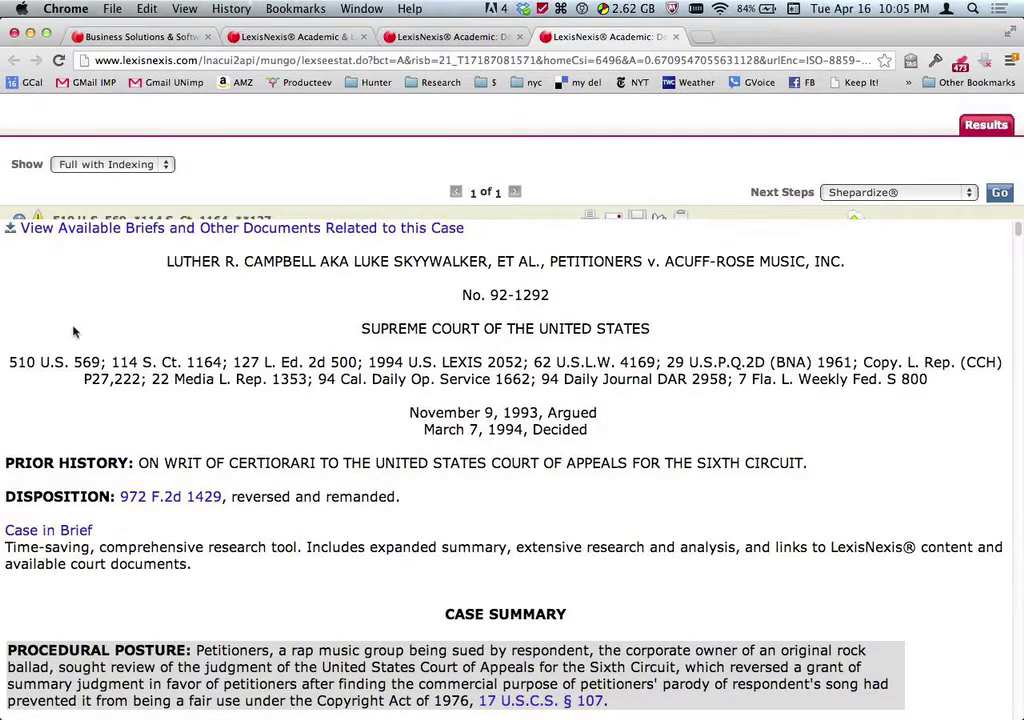
Copy the citation 510 U.S. 569 from the Campbell v. Acuff-Rose case, and close that case to return to the Video Pipeline opinion
{"action": "left_click_drag", "start_coordinate": [10, 362], "coordinate": [101, 363]}
{"action": "key", "text": "super+c"}
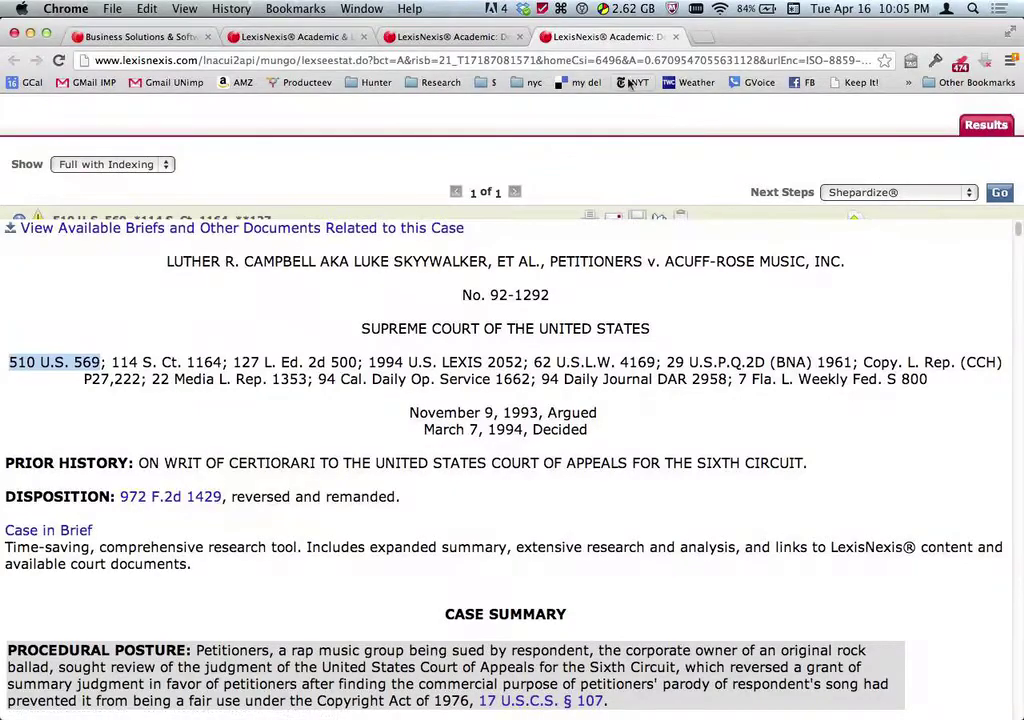
{"action": "key", "text": "super+w"}
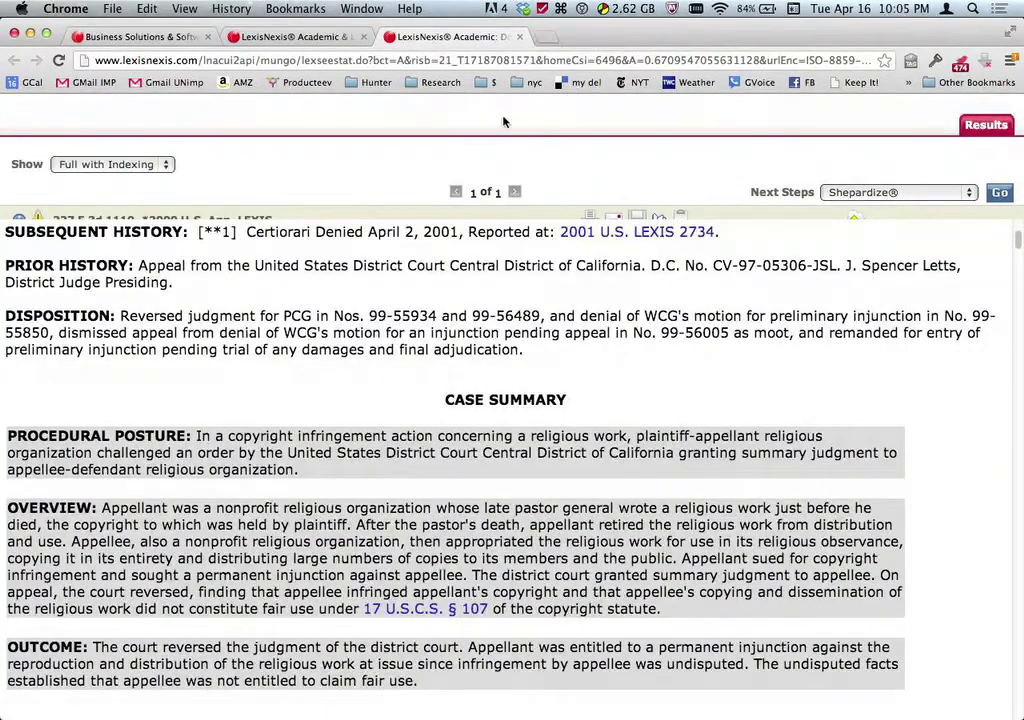
{"action": "left_click", "coordinate": [312, 38]}
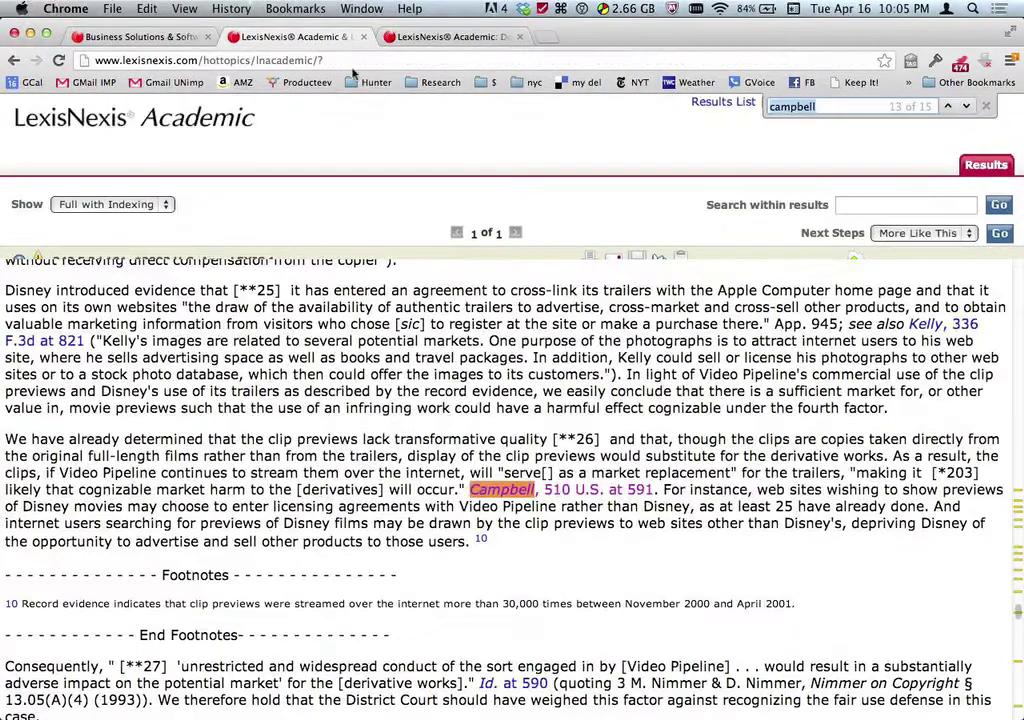
{"action": "left_click", "coordinate": [986, 107]}
Start a new US Federal & State Cases search with the copied citation 510 U.S. 569, searched Everywhere
{"action": "left_click", "coordinate": [875, 104]}
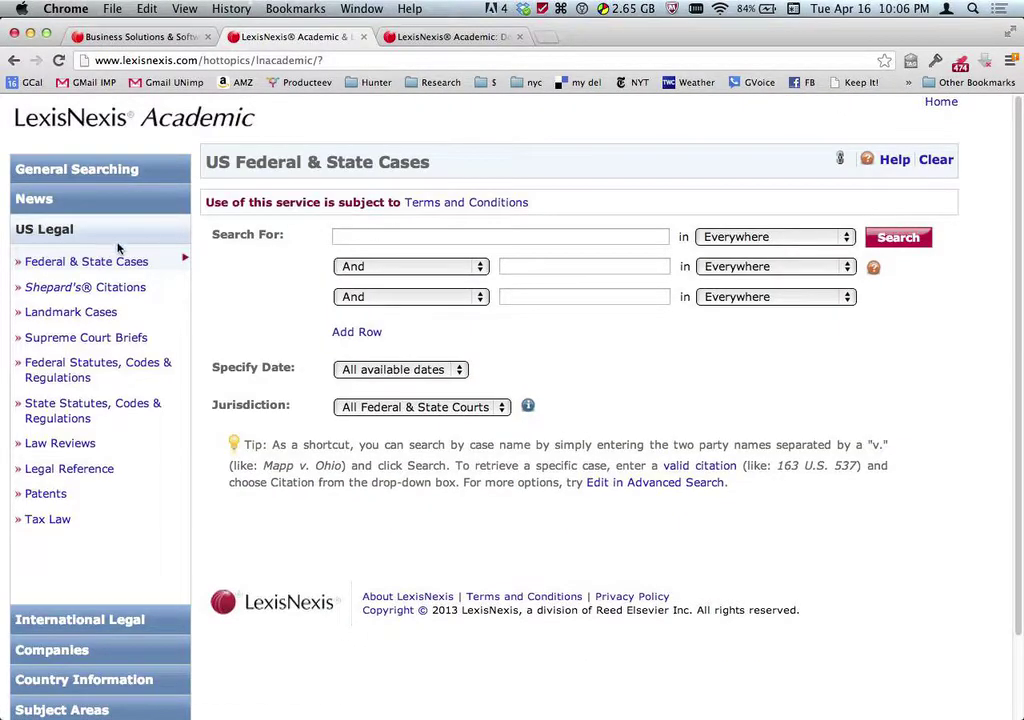
{"action": "left_click", "coordinate": [413, 231]}
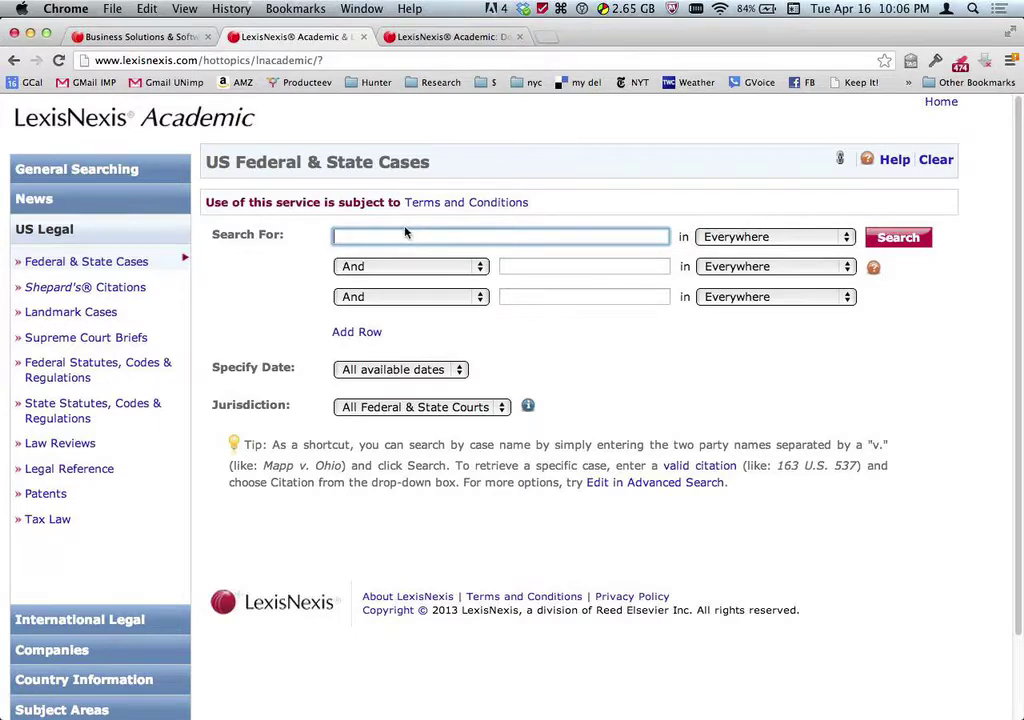
{"action": "key", "text": "super+v"}
{"action": "left_click", "coordinate": [561, 267]}
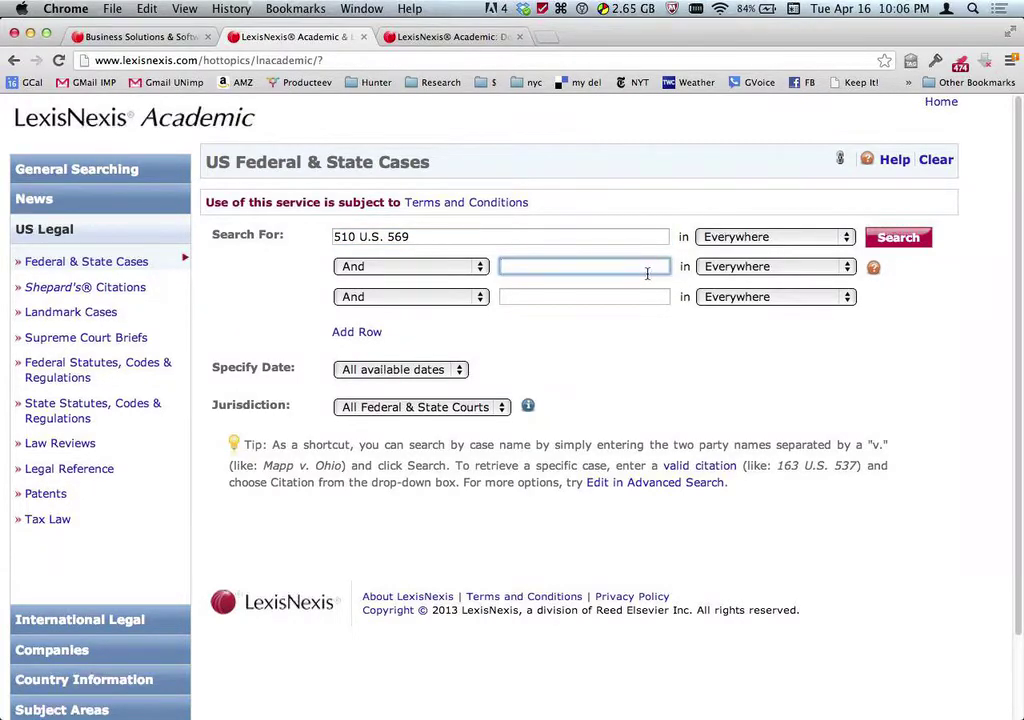
{"action": "left_click", "coordinate": [740, 240]}
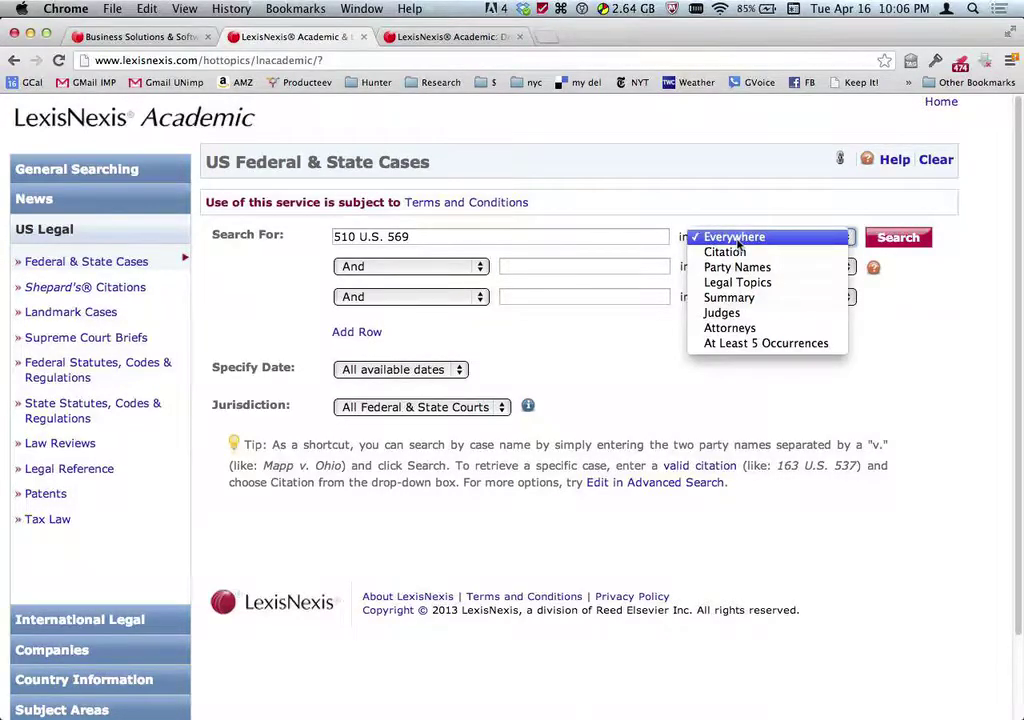
{"action": "left_click", "coordinate": [738, 240]}
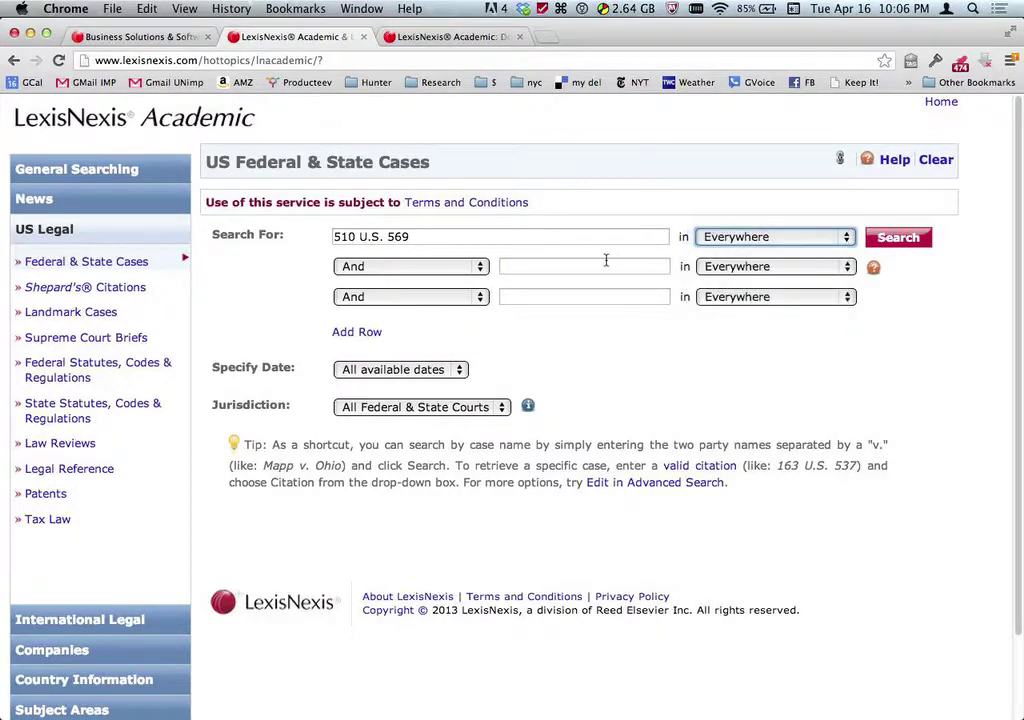
Add "campbell" as a second And search term required in At Least 5 Occurrences
{"action": "left_click", "coordinate": [522, 268]}
{"action": "type", "text": "campbell"}
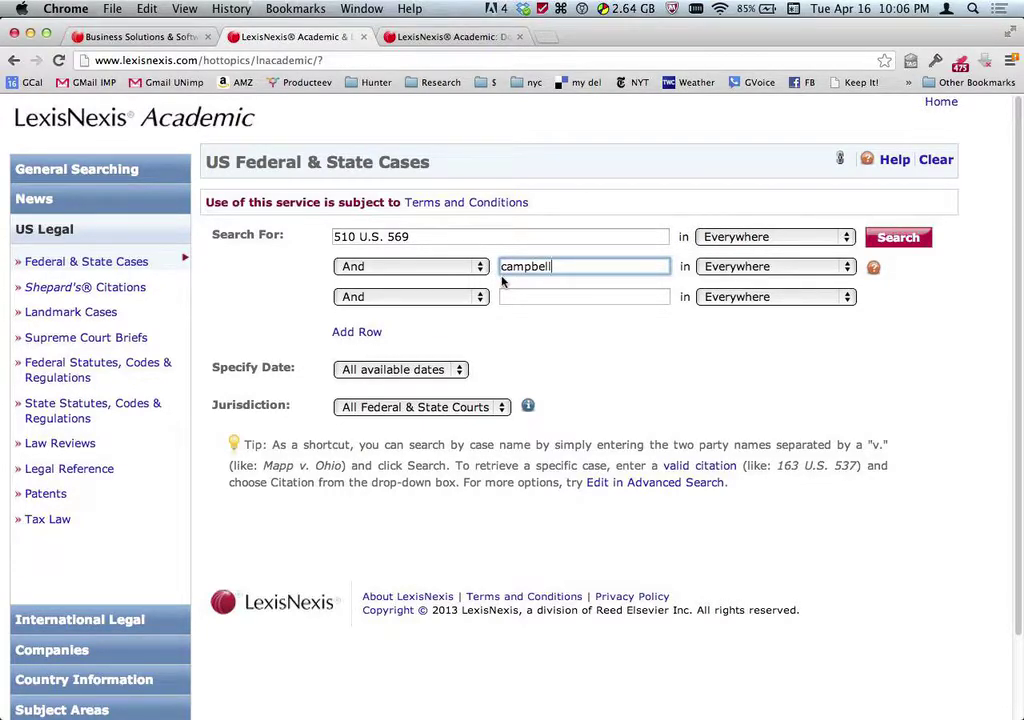
{"action": "left_click", "coordinate": [752, 266]}
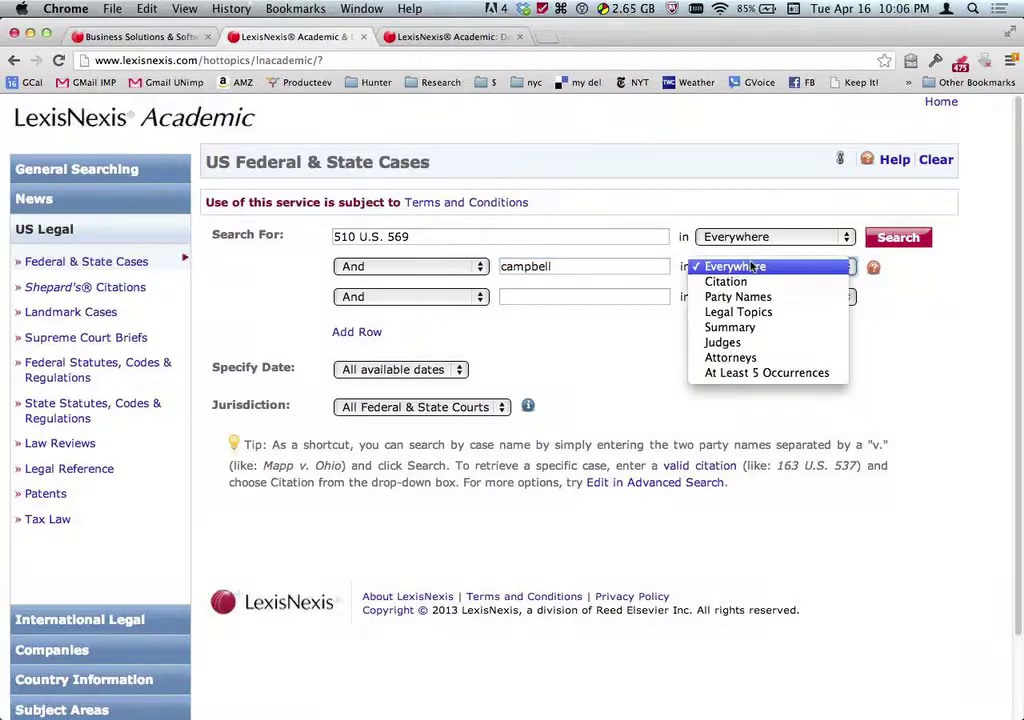
{"action": "left_click", "coordinate": [745, 373]}
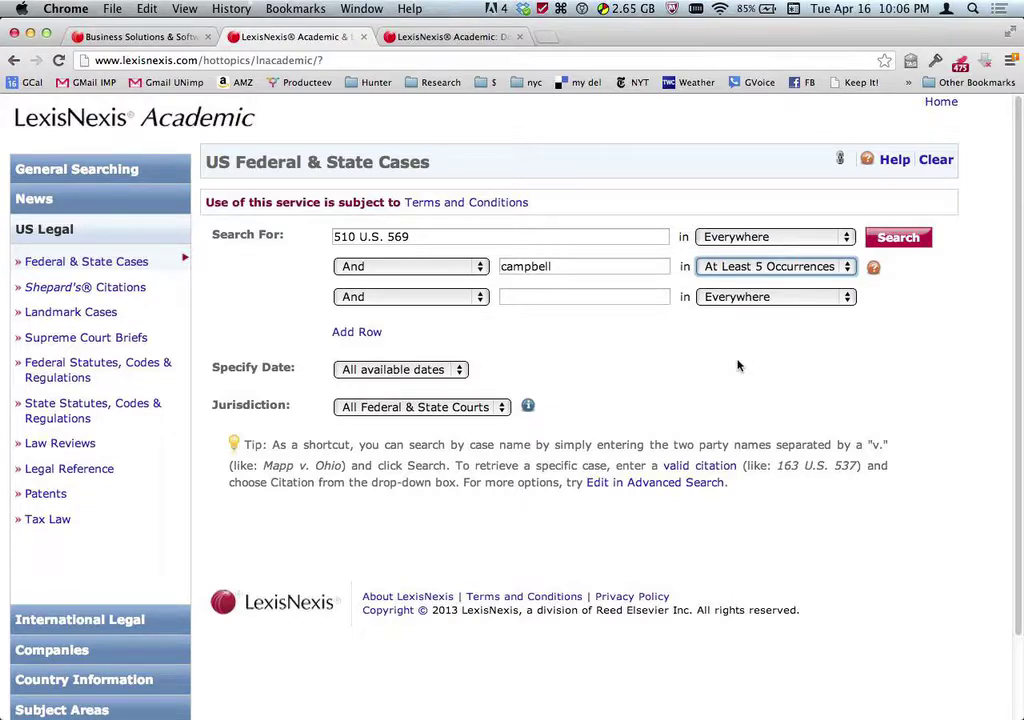
Run the search limited to dates before 12/31/2003 and look through the listed cases
{"action": "left_click", "coordinate": [461, 370]}
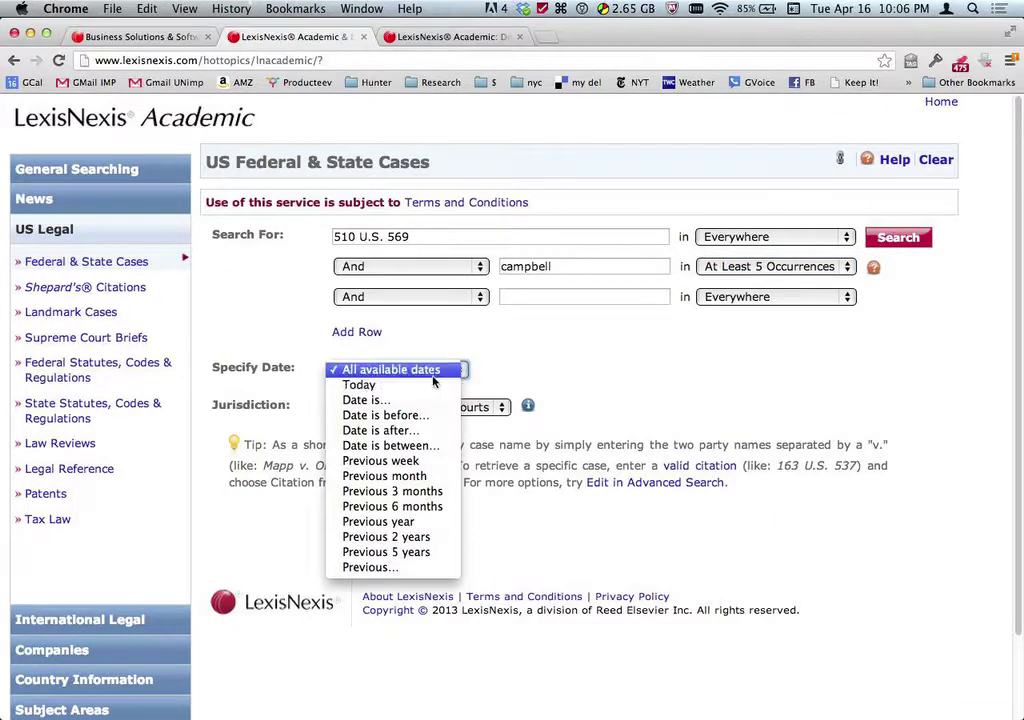
{"action": "left_click", "coordinate": [390, 415]}
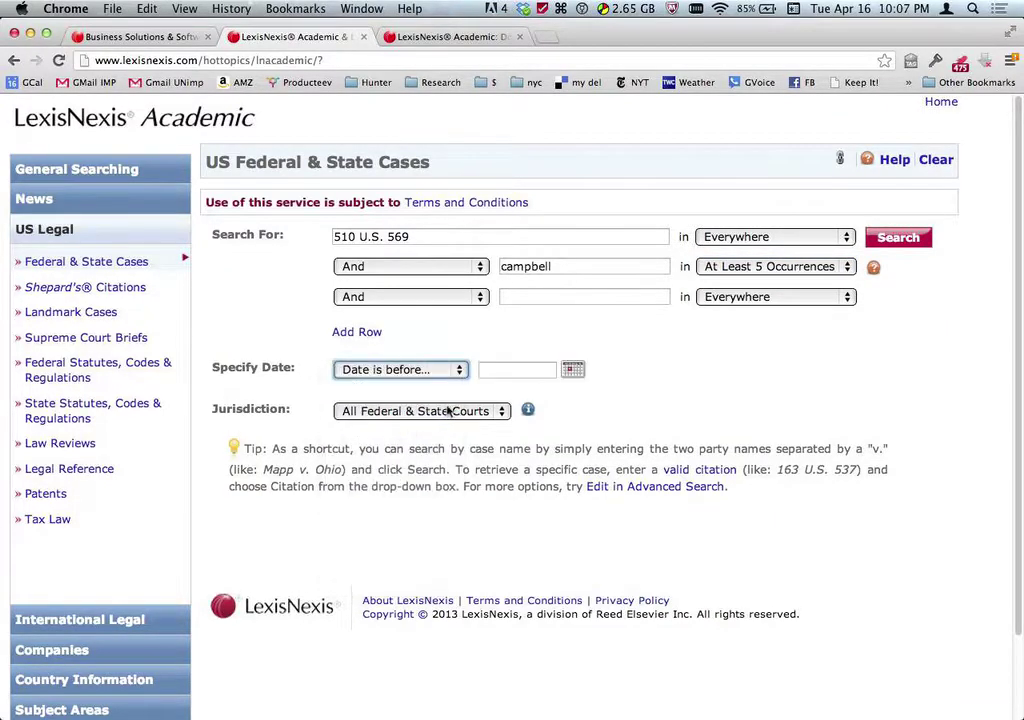
{"action": "left_click", "coordinate": [506, 369]}
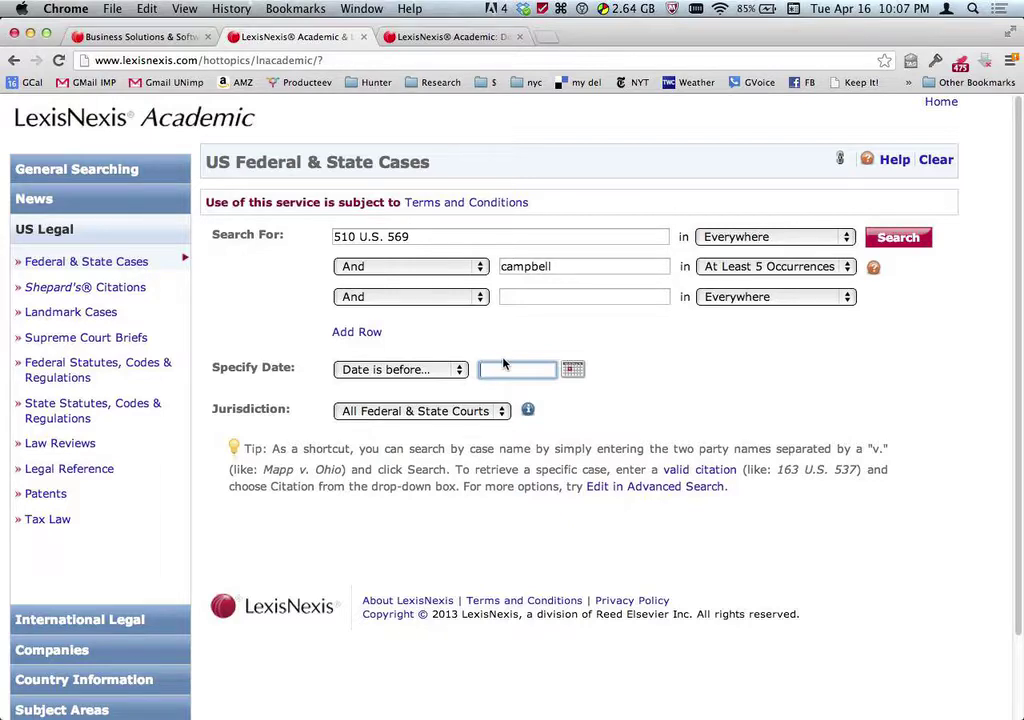
{"action": "type", "text": "12/31/2003"}
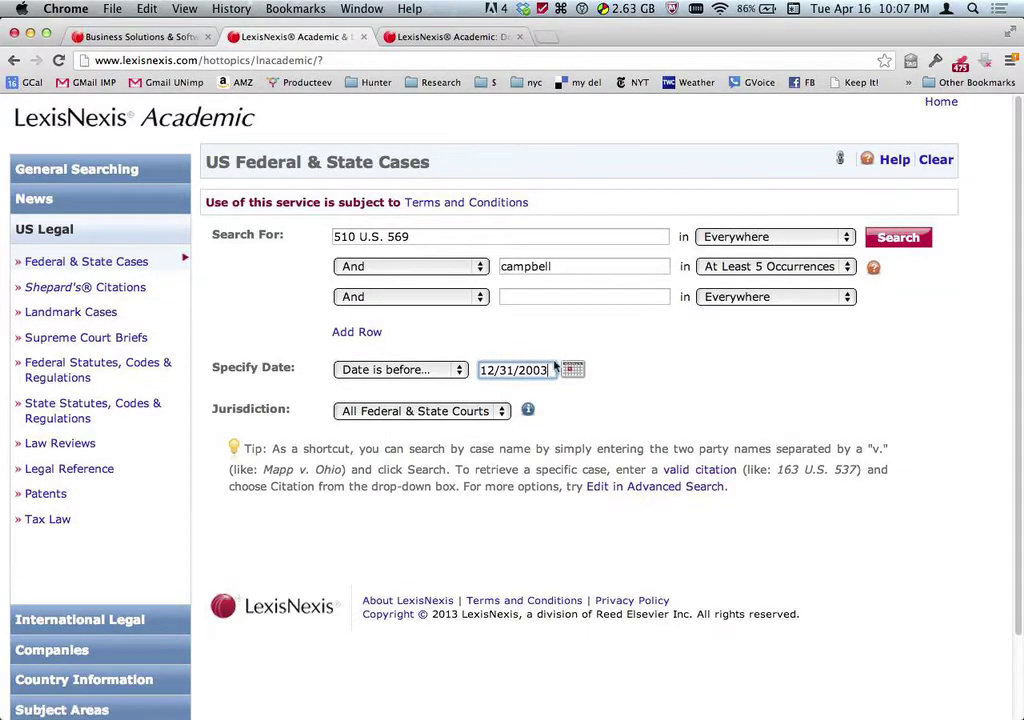
{"action": "left_click", "coordinate": [895, 240]}
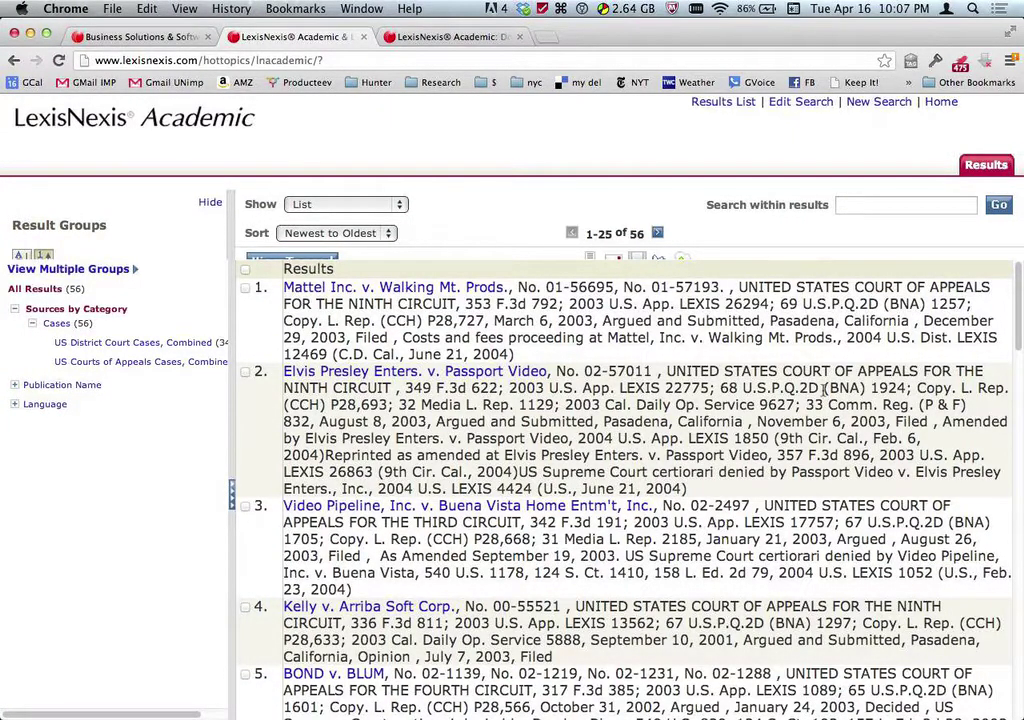
{"action": "scroll", "coordinate": [690, 420], "scroll_direction": "down", "scroll_amount": 3}
{"action": "scroll", "coordinate": [691, 420], "scroll_direction": "down", "scroll_amount": 7}
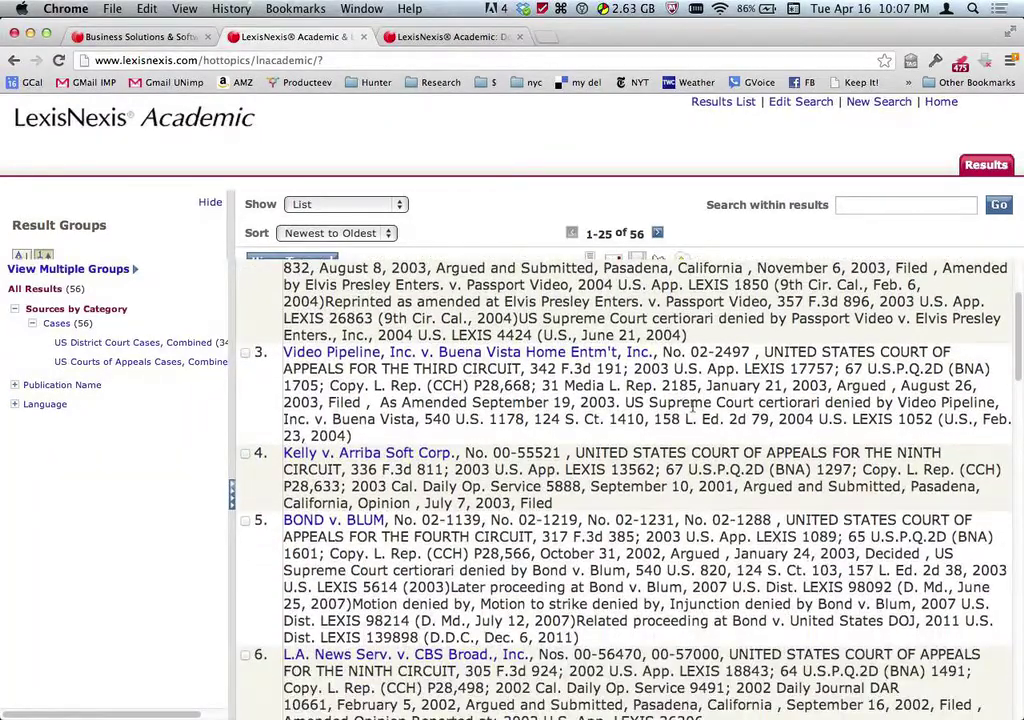
Look through the listed cases, open Elvis Presley Enters. v. Passport Video, and read its subsequent history and case summary
{"action": "scroll", "coordinate": [690, 402], "scroll_direction": "down", "scroll_amount": 9}
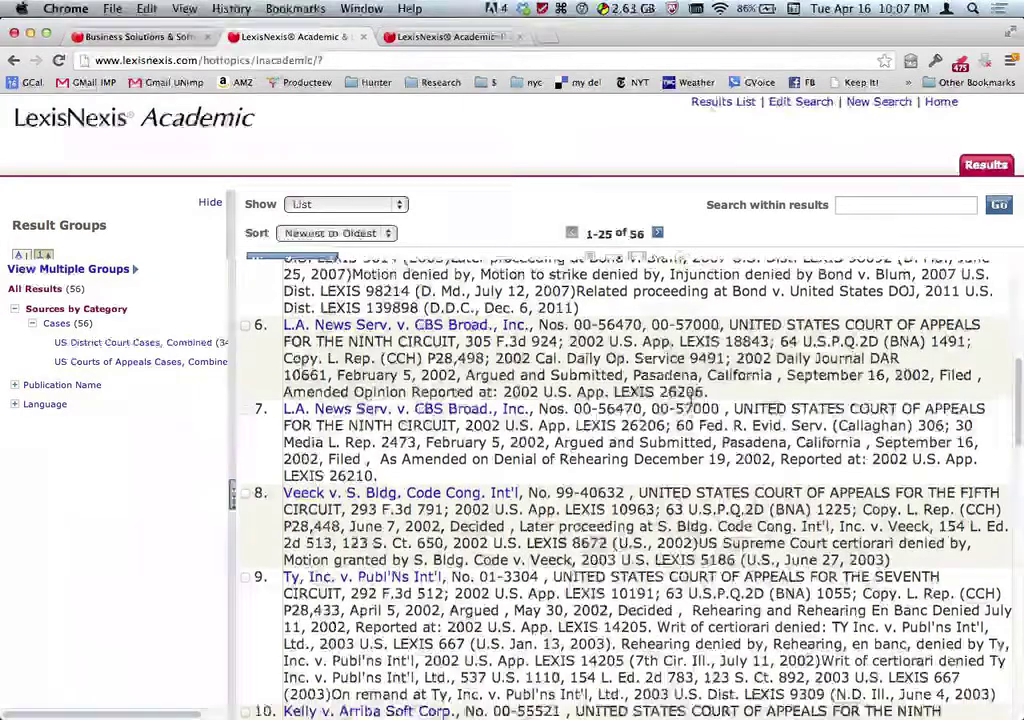
{"action": "scroll", "coordinate": [688, 401], "scroll_direction": "up", "scroll_amount": 20}
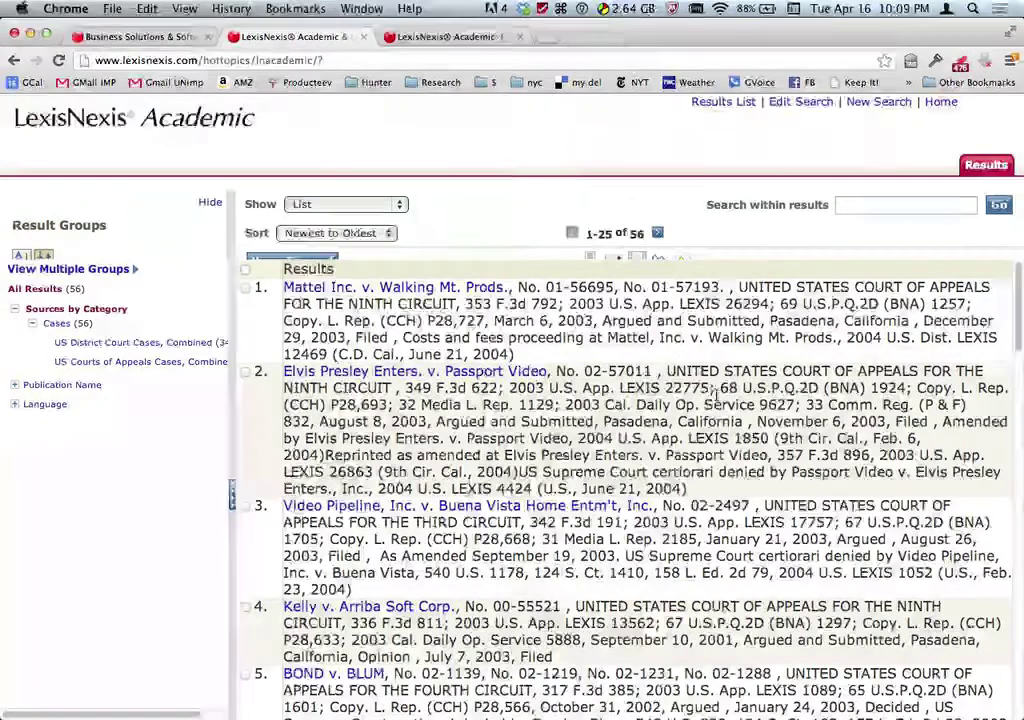
{"action": "scroll", "coordinate": [676, 345], "scroll_direction": "down", "scroll_amount": 5}
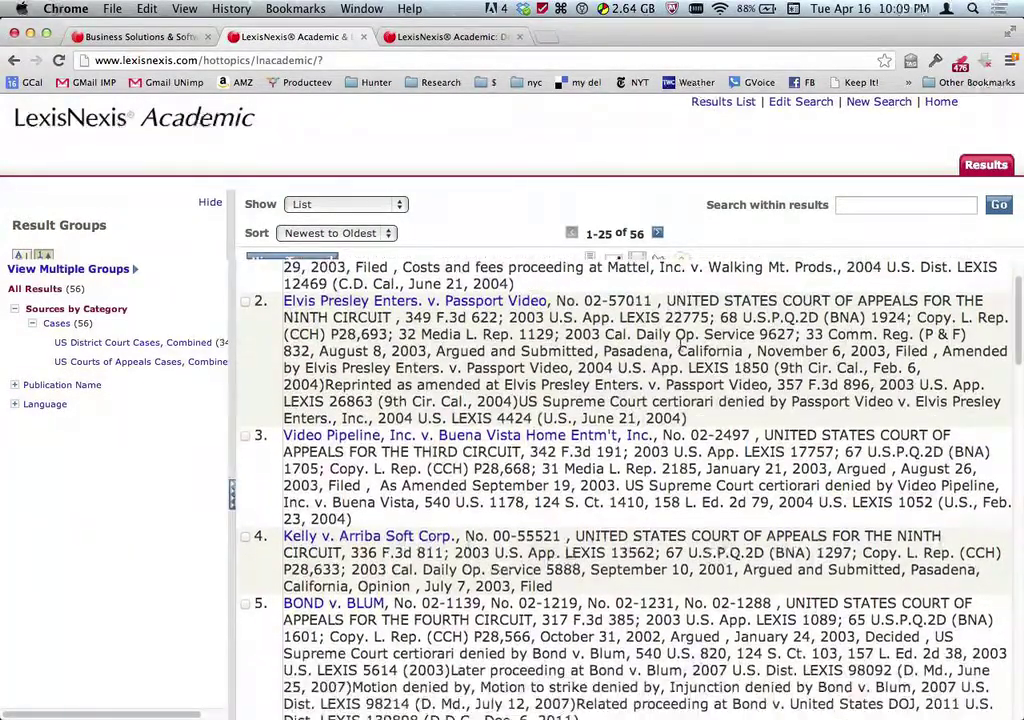
{"action": "scroll", "coordinate": [677, 343], "scroll_direction": "up", "scroll_amount": 5}
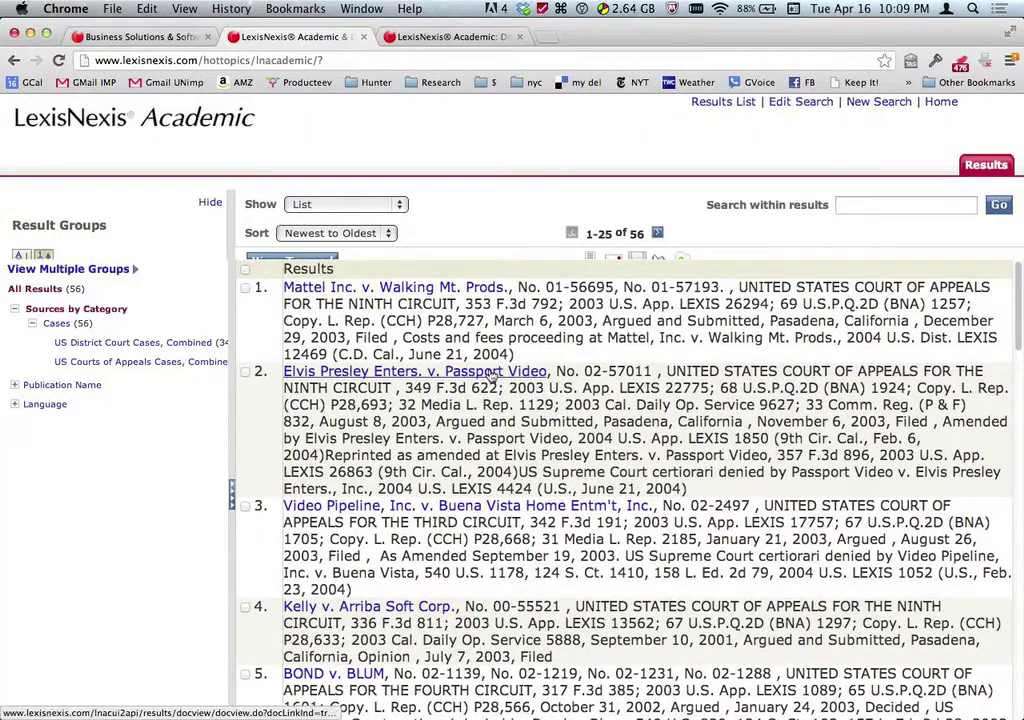
{"action": "left_click", "coordinate": [492, 374]}
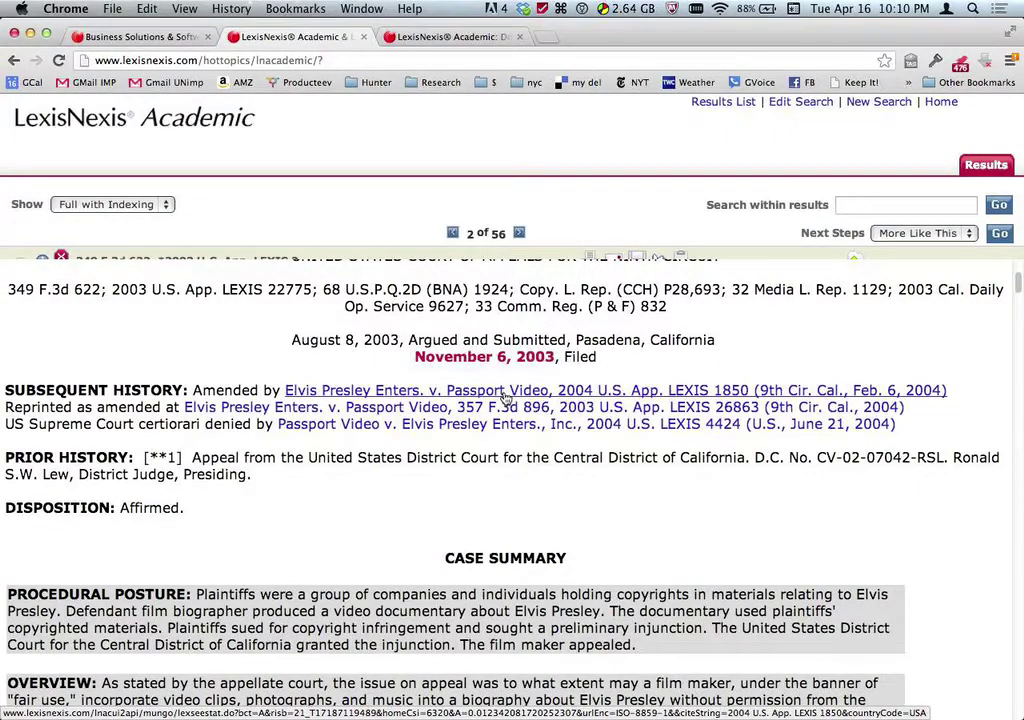
{"action": "scroll", "coordinate": [617, 441], "scroll_direction": "down", "scroll_amount": 5}
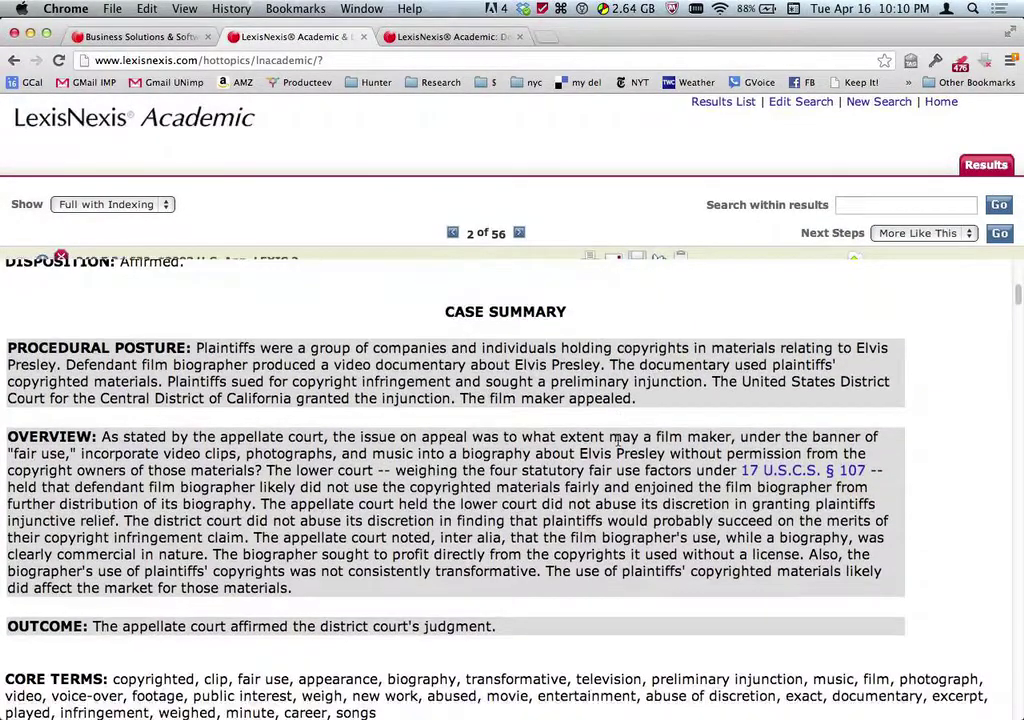
{"action": "scroll", "coordinate": [617, 441], "scroll_direction": "down", "scroll_amount": 1}
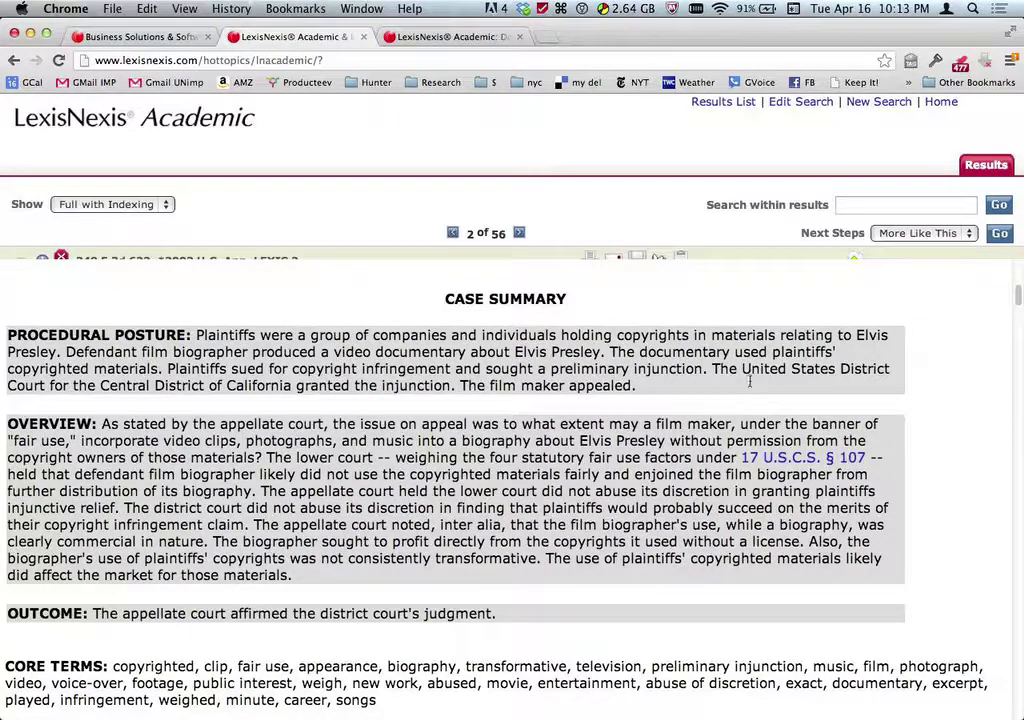
{"action": "key", "text": "super+Tab"}
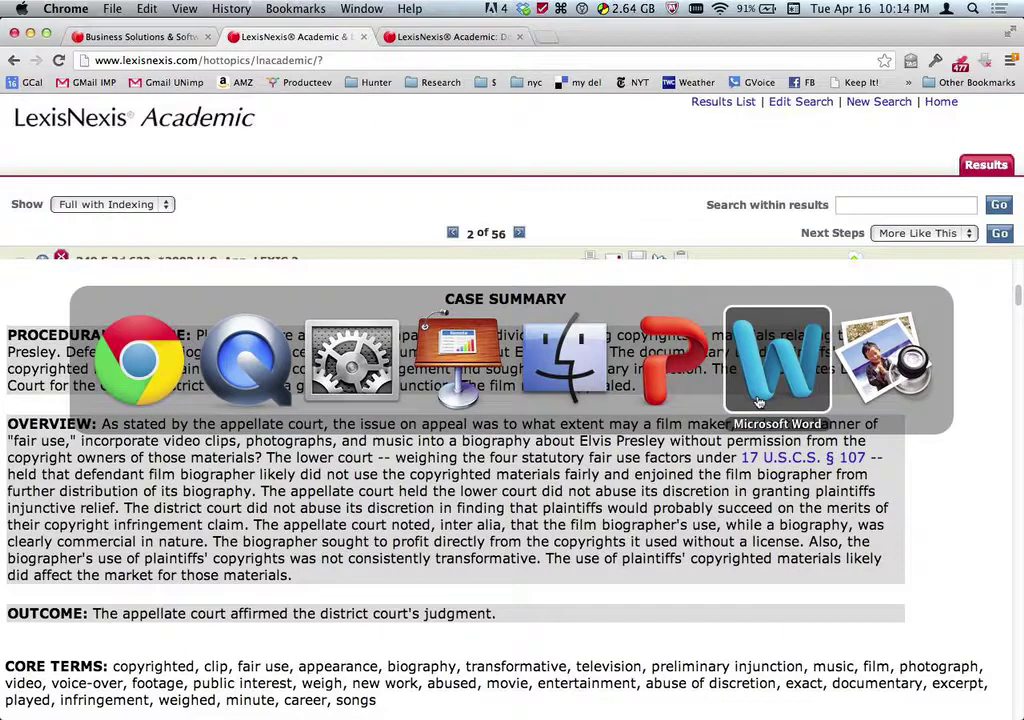
{"action": "key", "text": "super+Tab"}
{"action": "key", "text": "super+Tab"}
{"action": "key", "text": "super+Tab"}
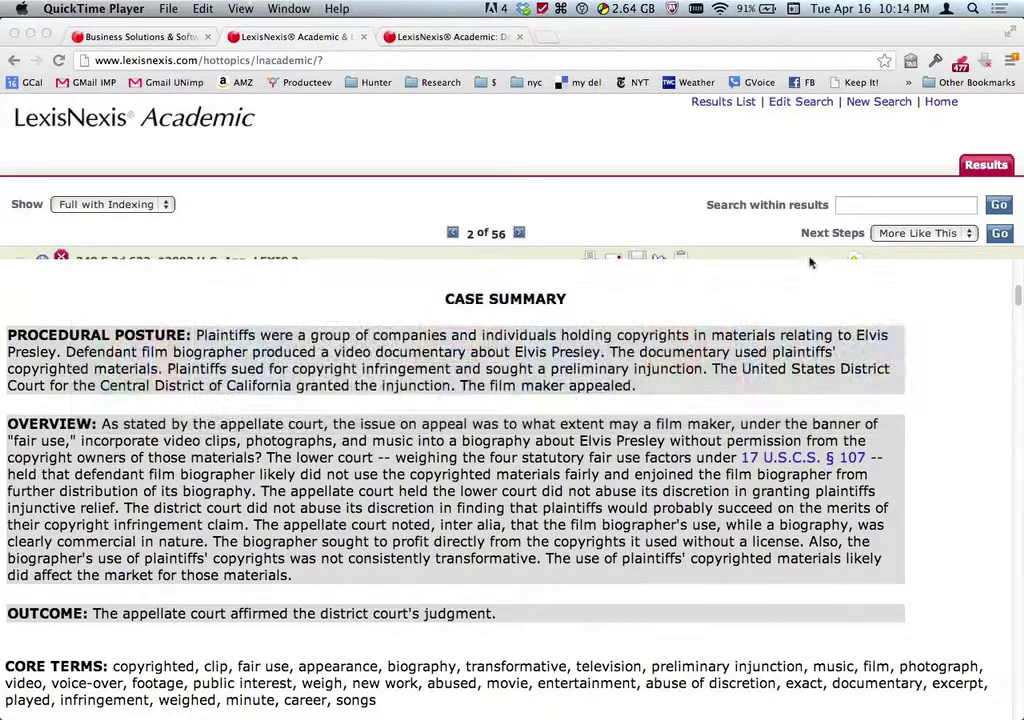